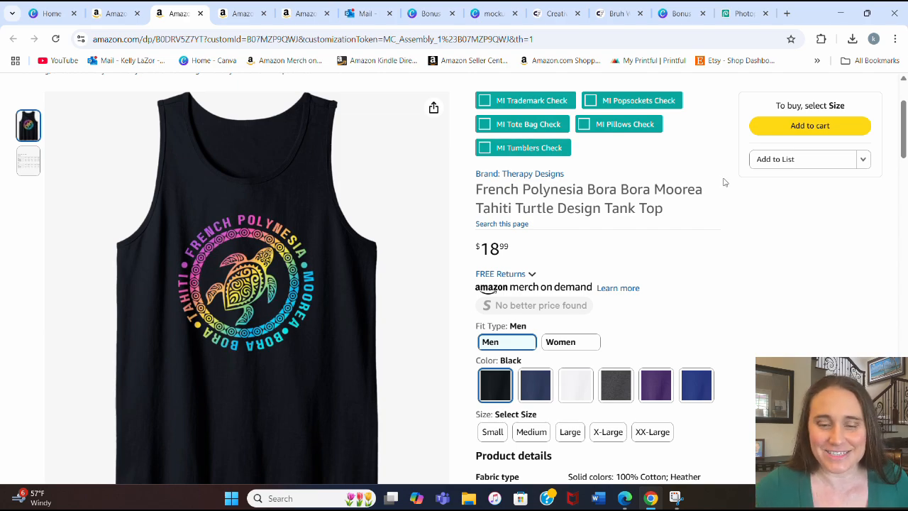
# - Switch to Canva and create a new blank custom-size design of 4500 × 5400 px
pyautogui.click(50, 14)
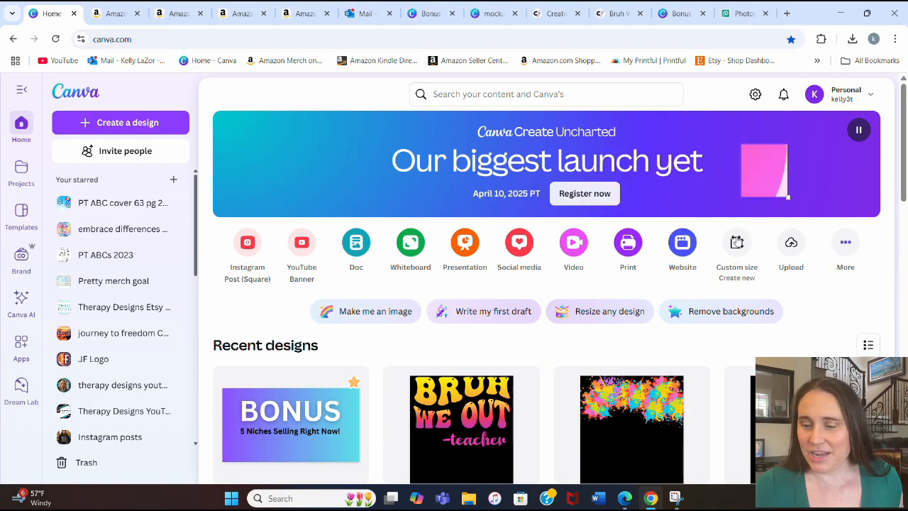
pyautogui.click(737, 242)
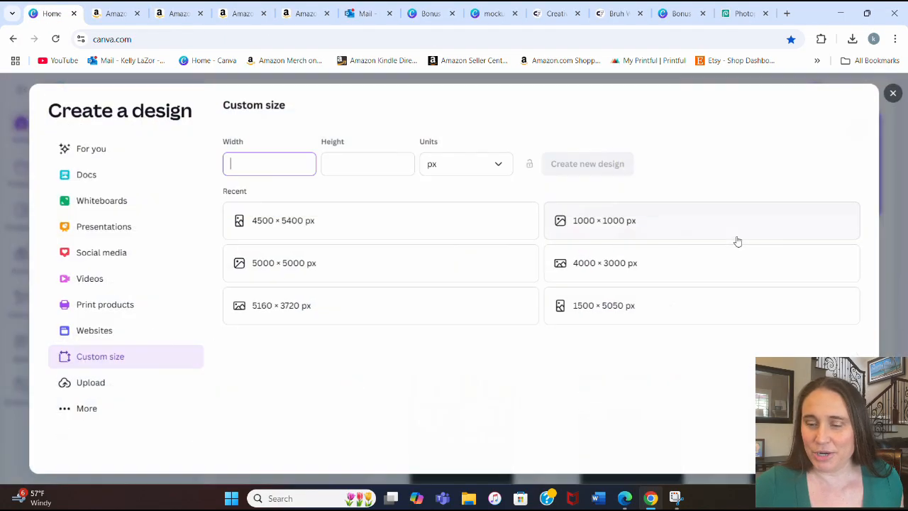
pyautogui.click(307, 217)
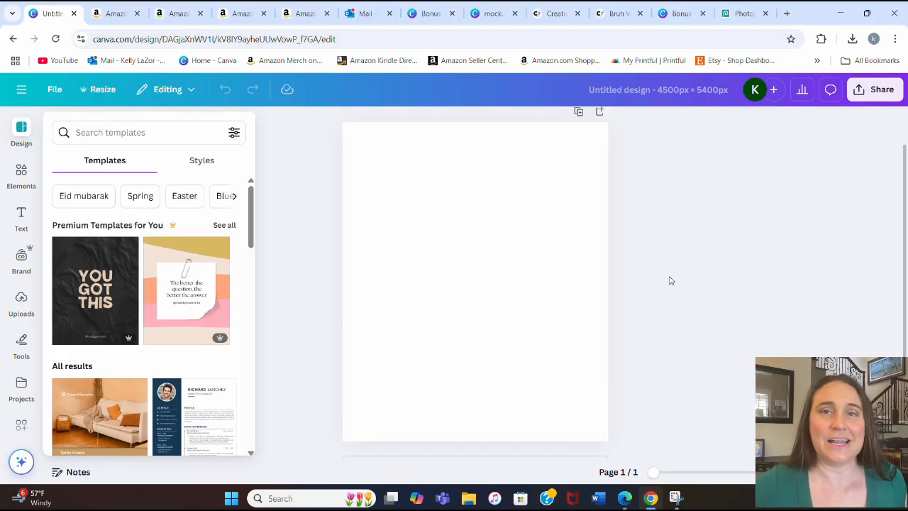
pyautogui.click(670, 279)
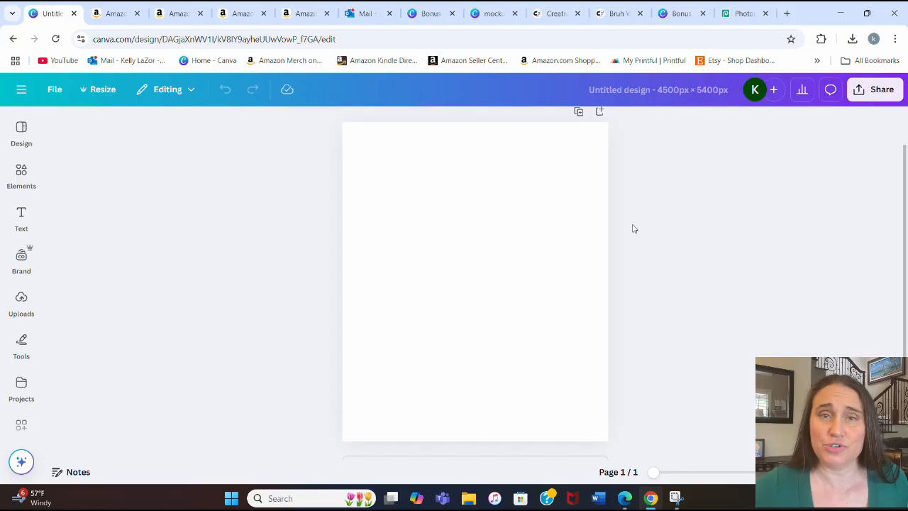
# - Set the blank page's background color to black
pyautogui.click(469, 167)
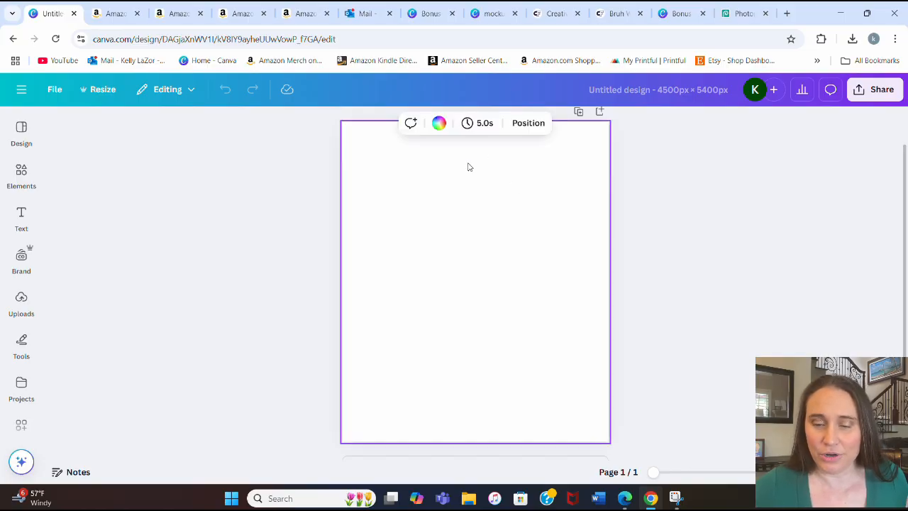
pyautogui.click(439, 123)
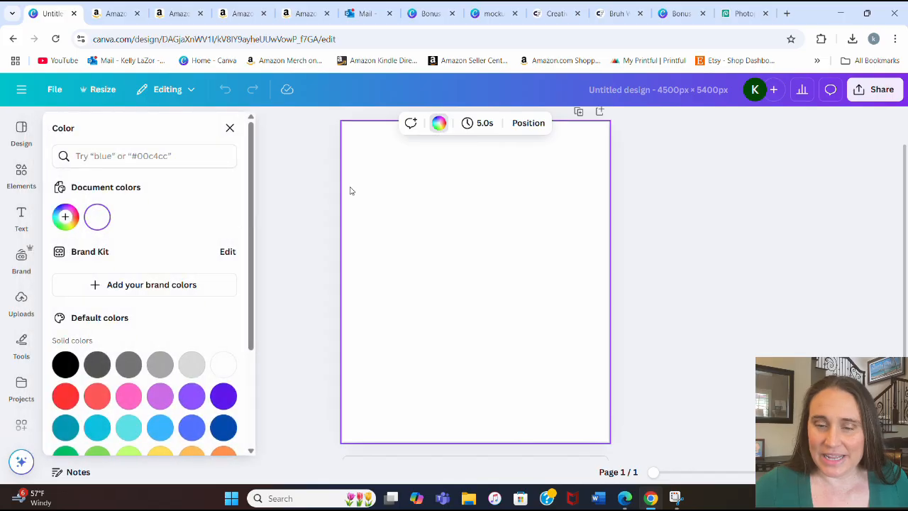
pyautogui.click(65, 365)
pyautogui.click(642, 279)
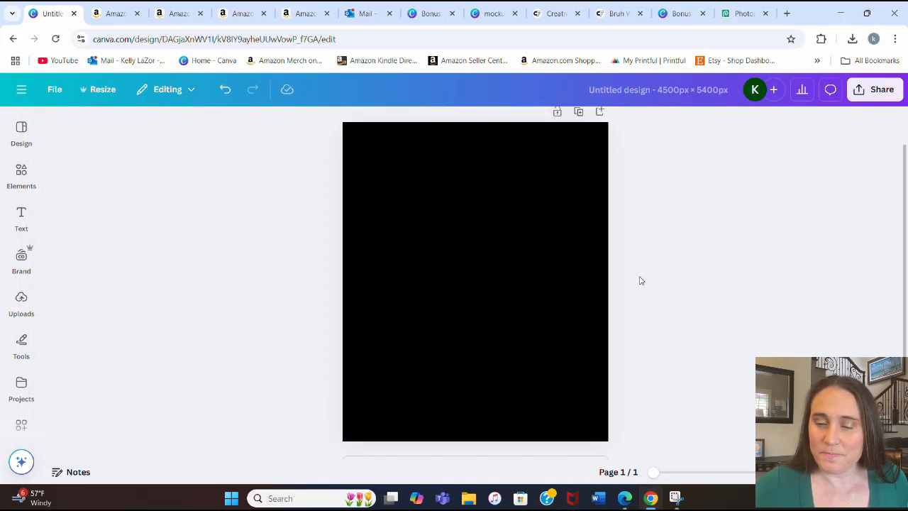
# - Search the elements for "tribal circle" and show all matching graphics
pyautogui.scroll(1, 642, 281)
pyautogui.scroll(-1, 638, 285)
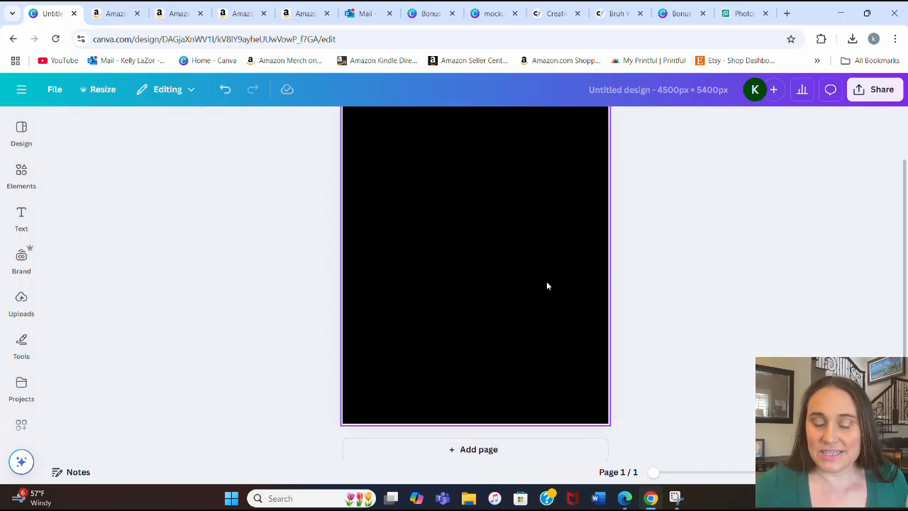
pyautogui.scroll(1, 547, 281)
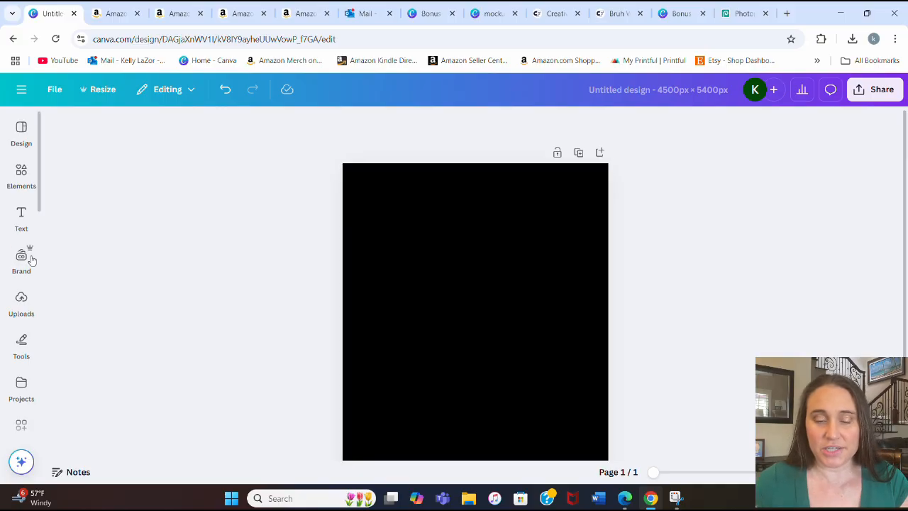
pyautogui.click(21, 176)
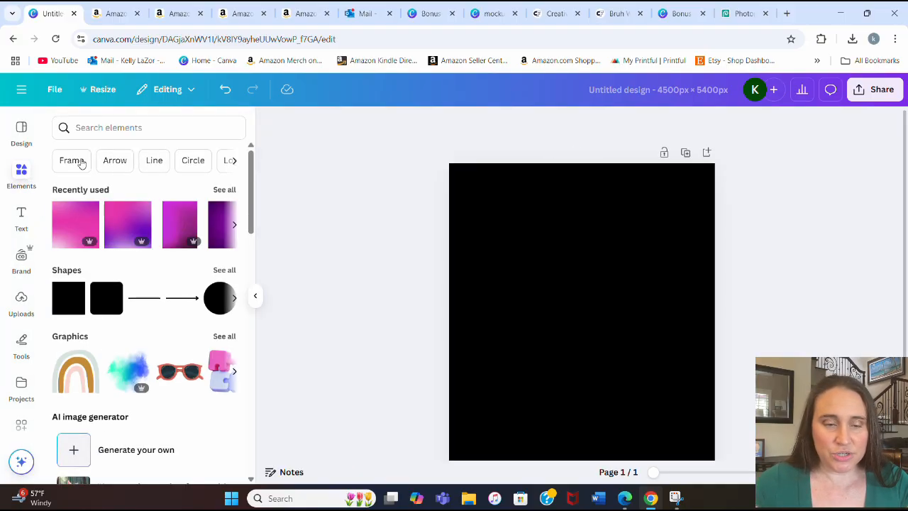
pyautogui.click(148, 128)
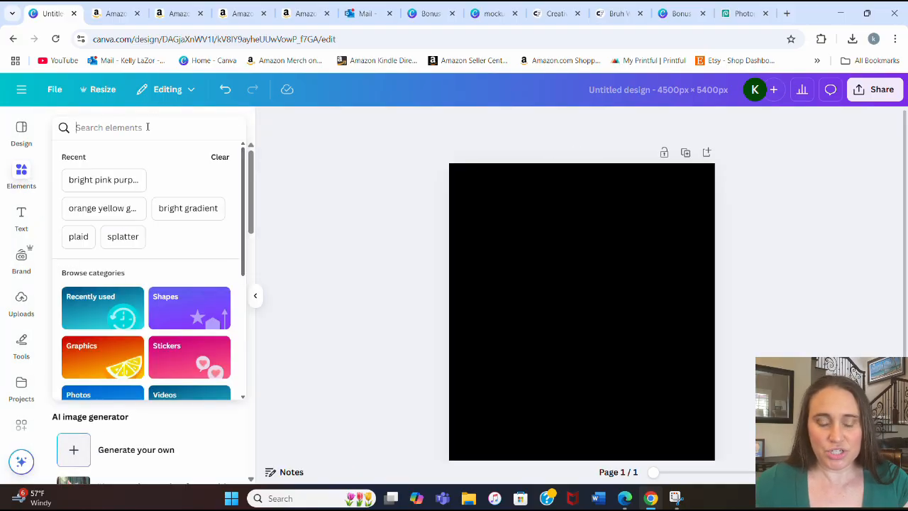
pyautogui.write('tri')
pyautogui.press('BackSpace')
pyautogui.press('BackSpace')
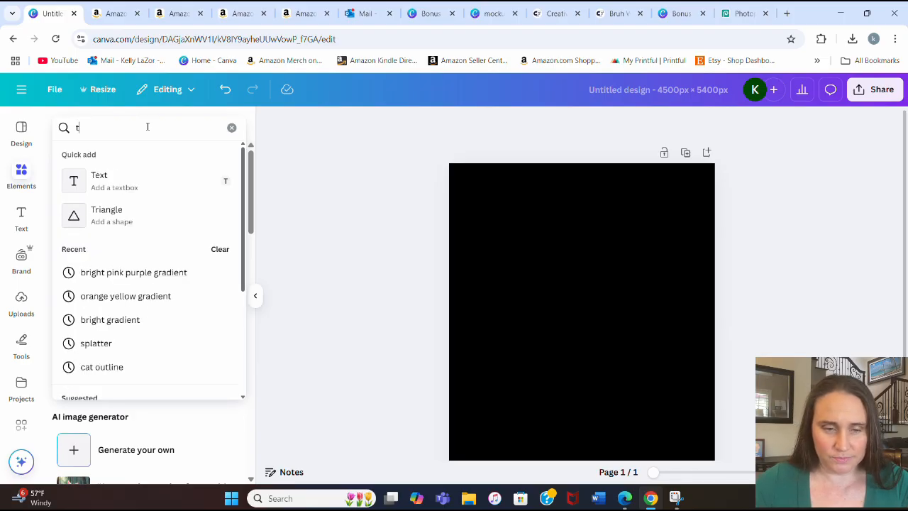
pyautogui.write('riba')
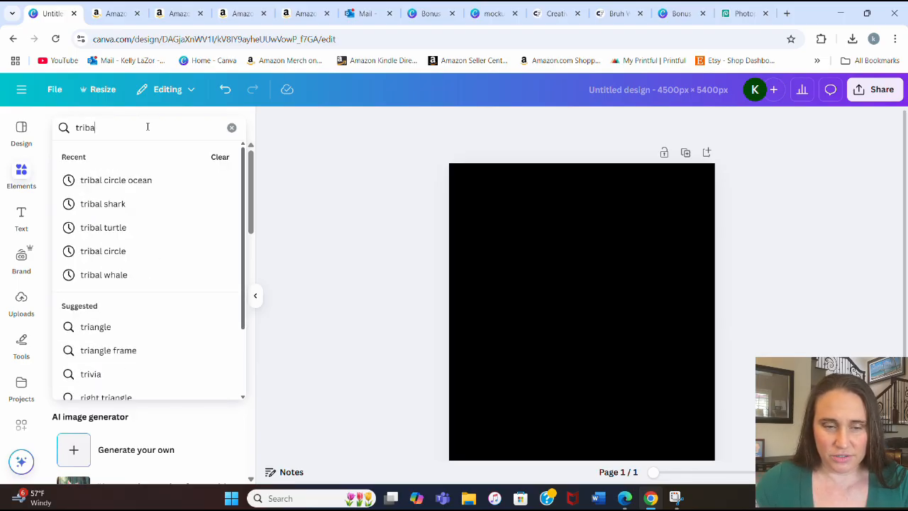
pyautogui.write('l circle')
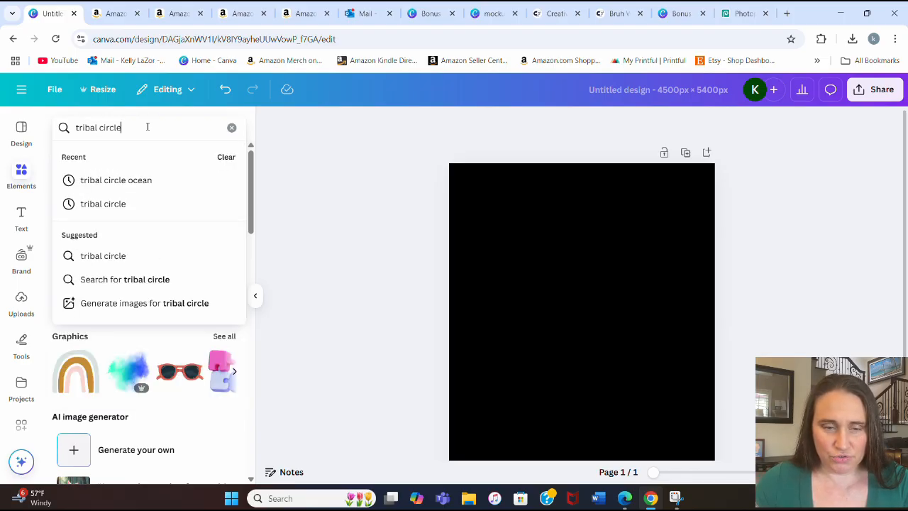
pyautogui.press('Return')
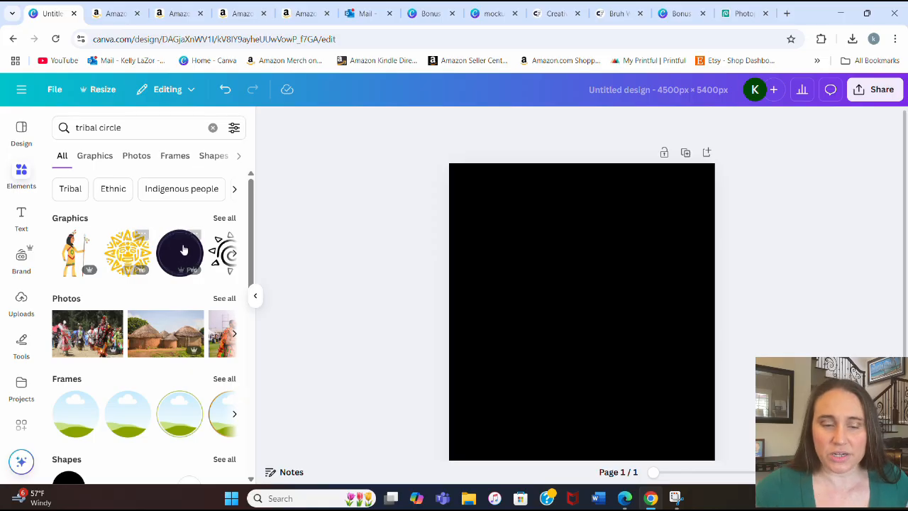
pyautogui.click(215, 219)
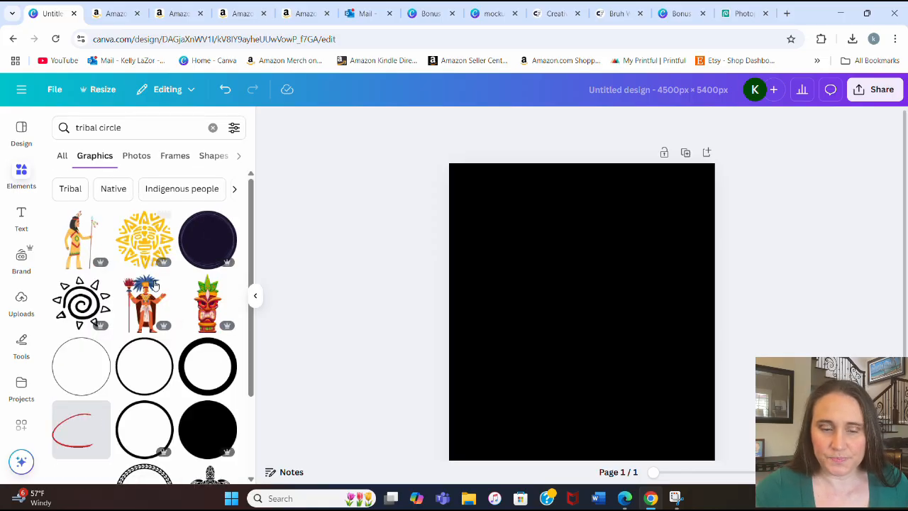
# - Add the solid leaf-patterned ring graphic in white and enlarge it around the middle of the page
pyautogui.scroll(-4, 142, 245)
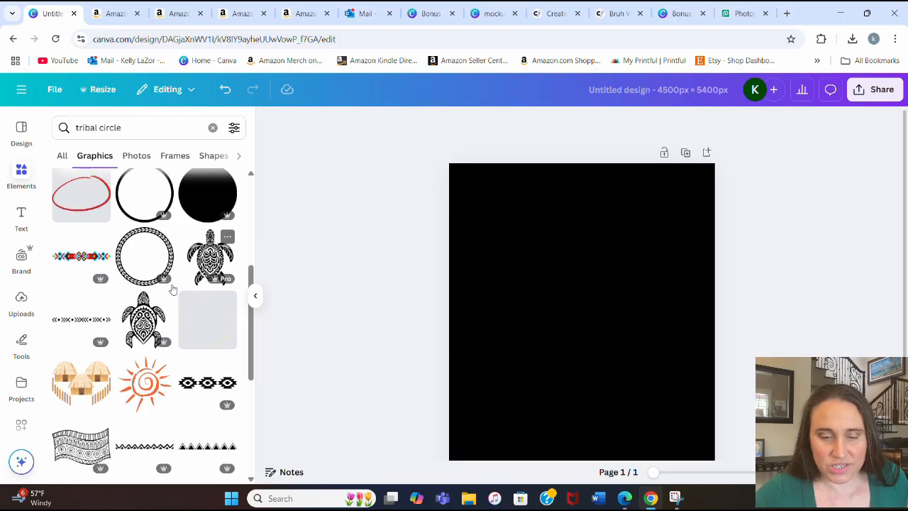
pyautogui.click(147, 254)
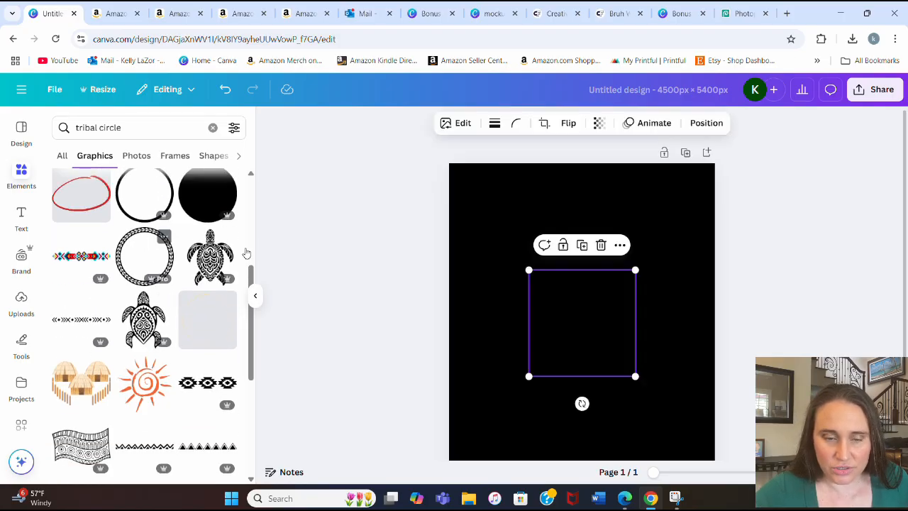
pyautogui.click(485, 125)
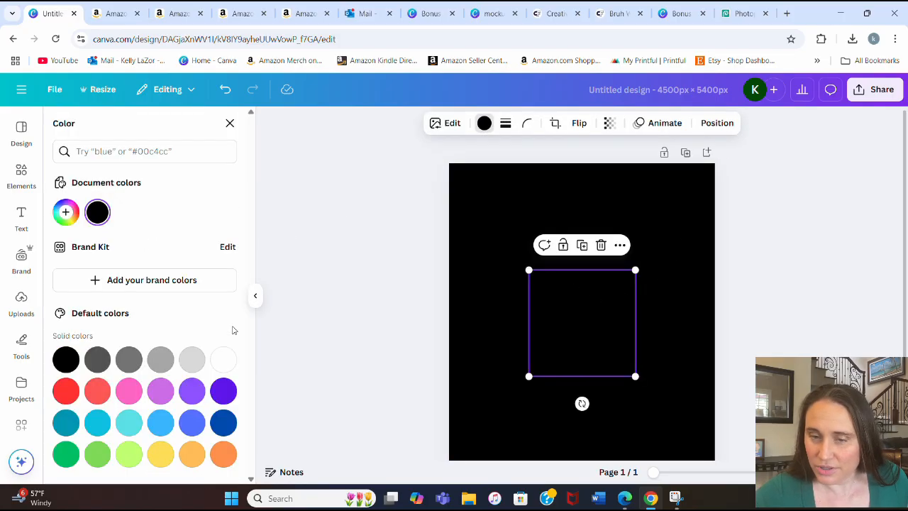
pyautogui.click(231, 360)
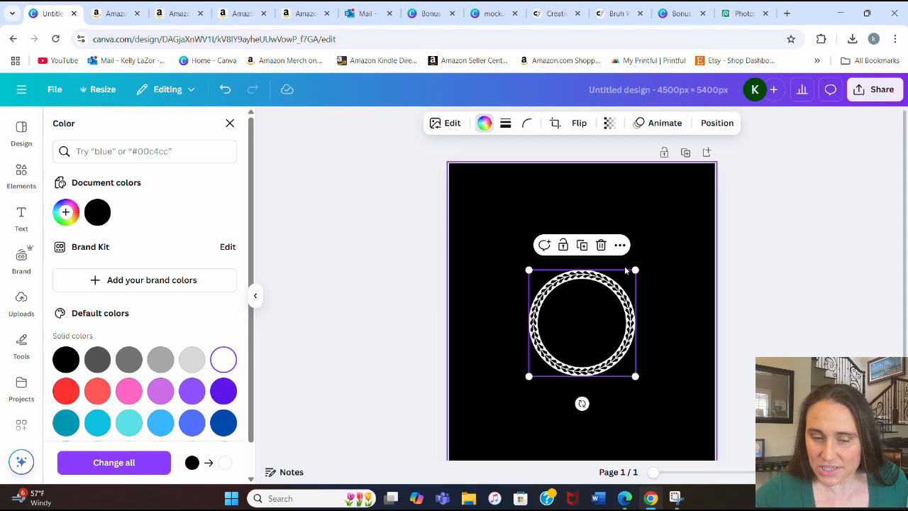
pyautogui.moveTo(639, 266); pyautogui.dragTo(710, 195)
pyautogui.moveTo(628, 344); pyautogui.dragTo(587, 363)
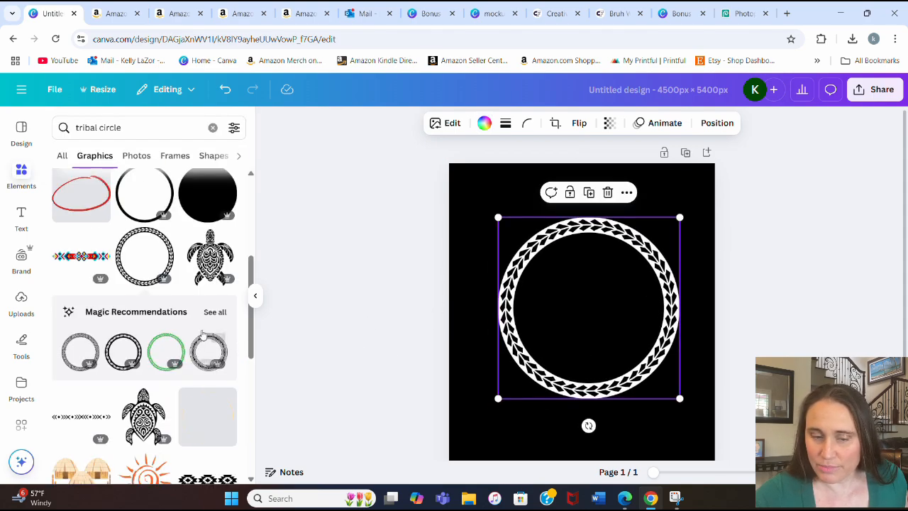
# - Add the open triangle-patterned ring graphic in white and enlarge it to fit centered inside the leaf-patterned ring
pyautogui.scroll(-1, 211, 329)
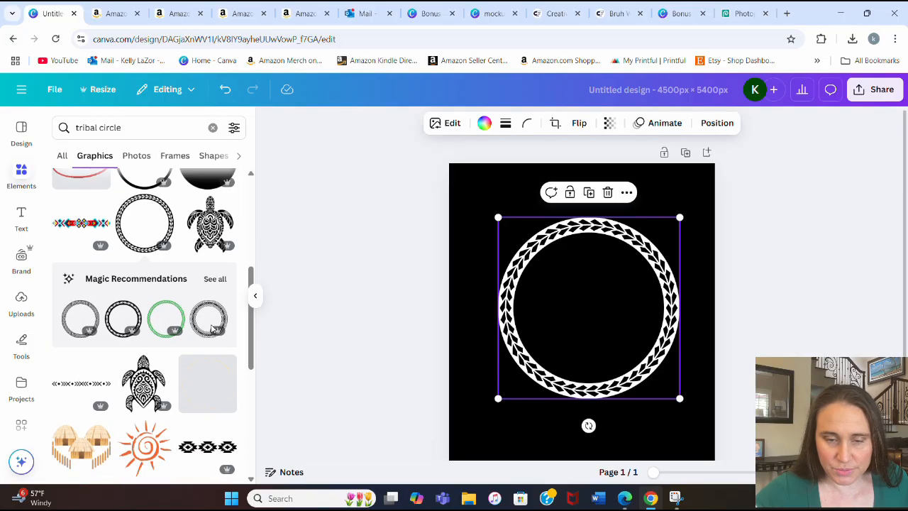
pyautogui.scroll(-10, 211, 329)
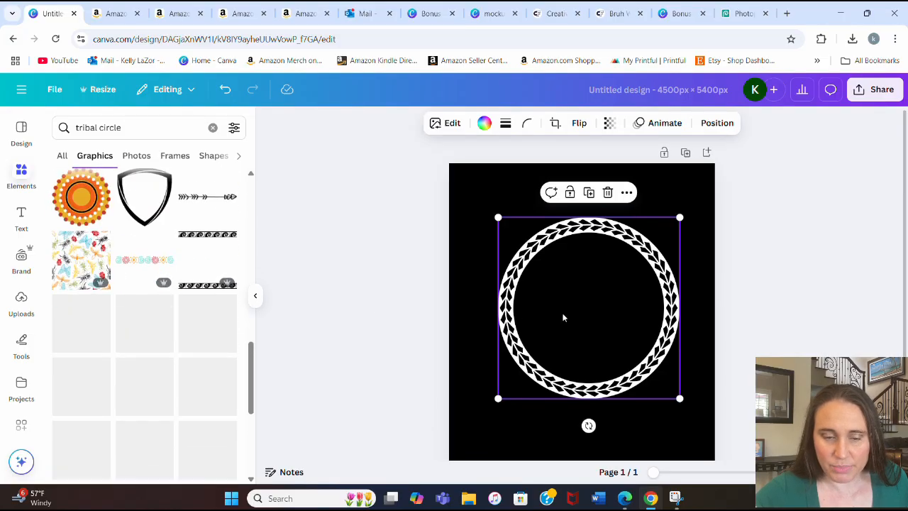
pyautogui.scroll(-2, 610, 315)
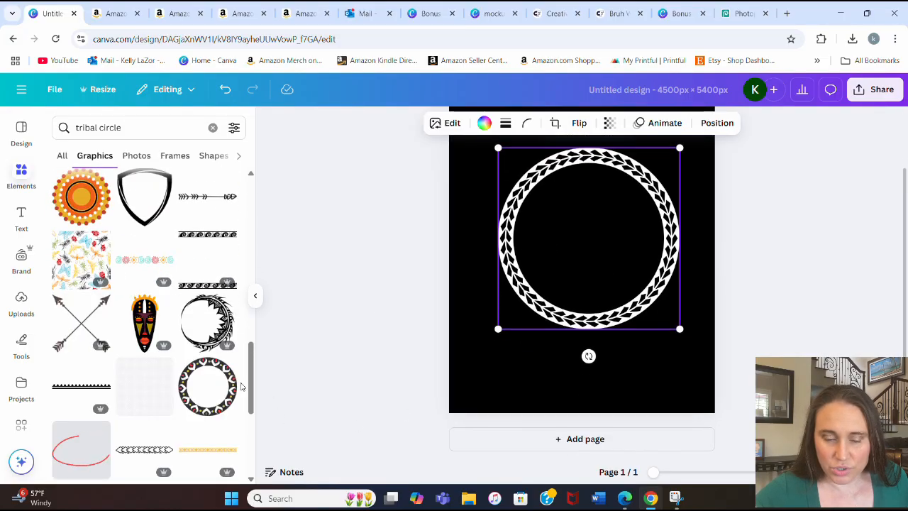
pyautogui.scroll(-6, 241, 386)
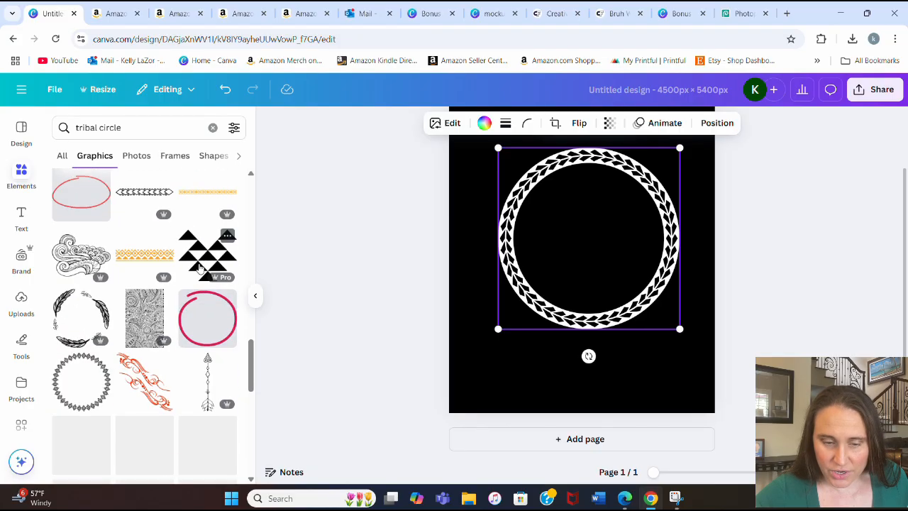
pyautogui.scroll(-1, 201, 267)
pyautogui.scroll(-2, 165, 357)
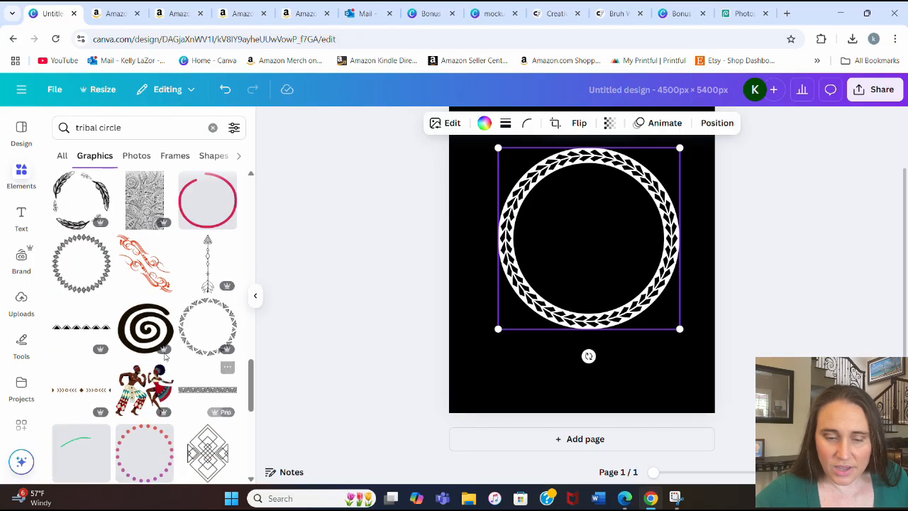
pyautogui.click(208, 330)
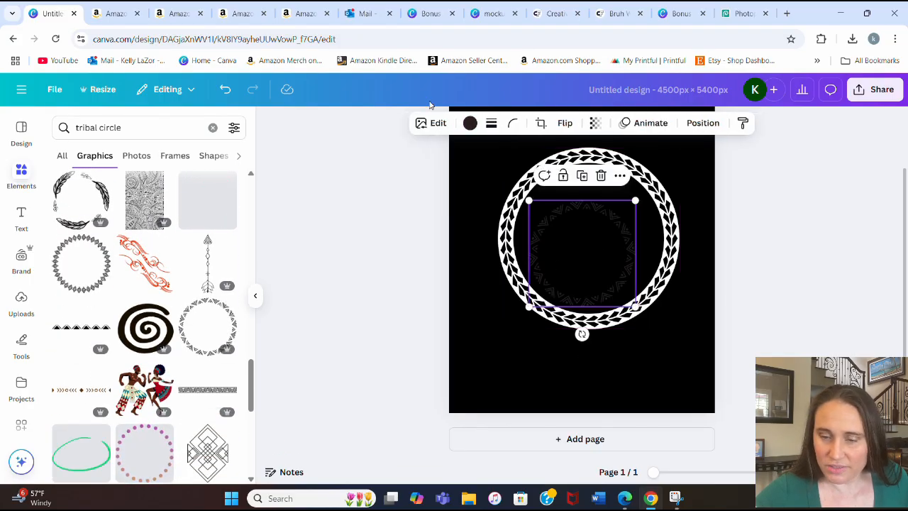
pyautogui.click(470, 122)
pyautogui.click(160, 212)
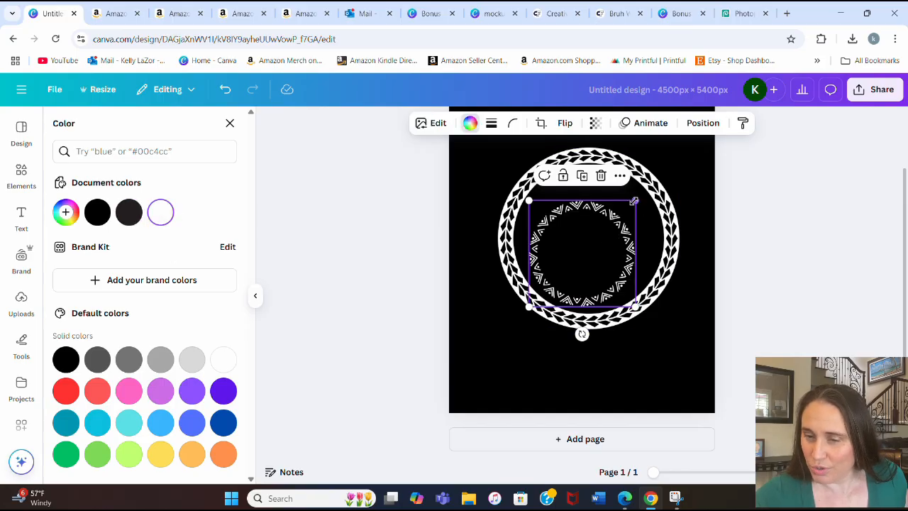
pyautogui.moveTo(635, 200); pyautogui.dragTo(661, 175)
pyautogui.moveTo(594, 247)
pyautogui.mouseDown()
pyautogui.moveTo(579, 243)
pyautogui.moveTo(588, 244)
pyautogui.mouseUp()
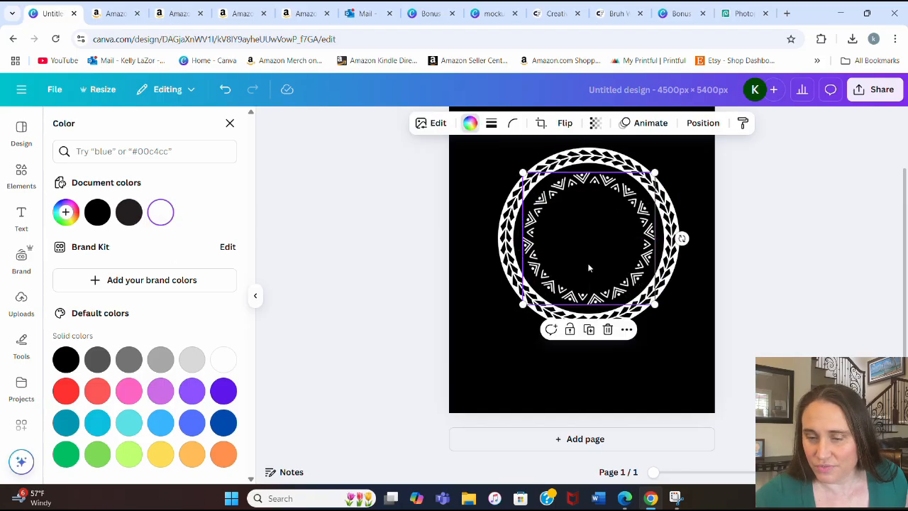
pyautogui.click(388, 280)
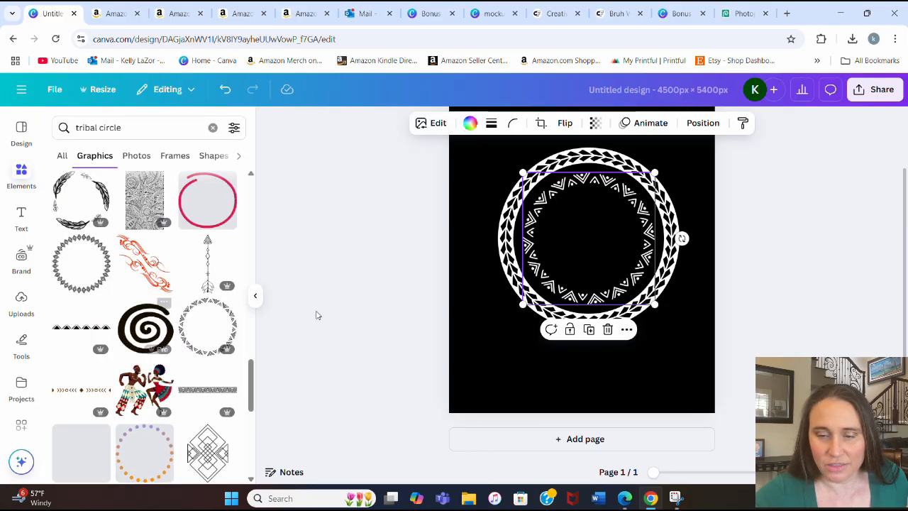
# - Add the diamond-patterned ring graphic in white and place it in the page's lower-left corner
pyautogui.scroll(-2, 135, 234)
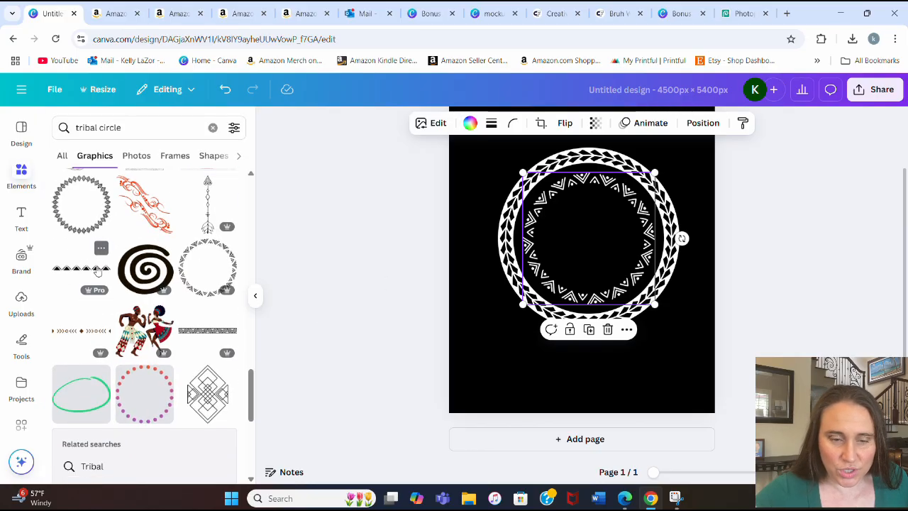
pyautogui.click(87, 205)
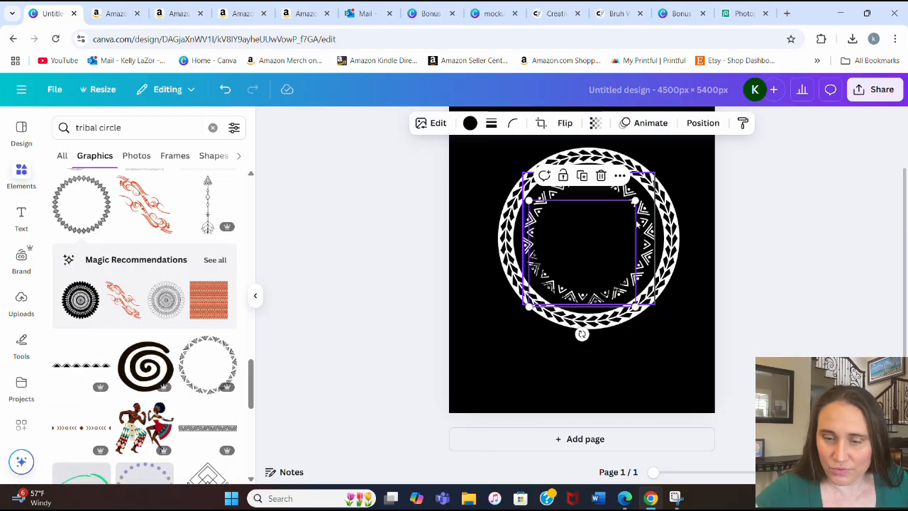
pyautogui.click(470, 123)
pyautogui.click(129, 212)
pyautogui.moveTo(573, 241); pyautogui.dragTo(485, 345)
# - Move the triangle-patterned ring up the page, and shift the leaf-patterned ring up and to the right
pyautogui.moveTo(572, 267); pyautogui.dragTo(554, 200)
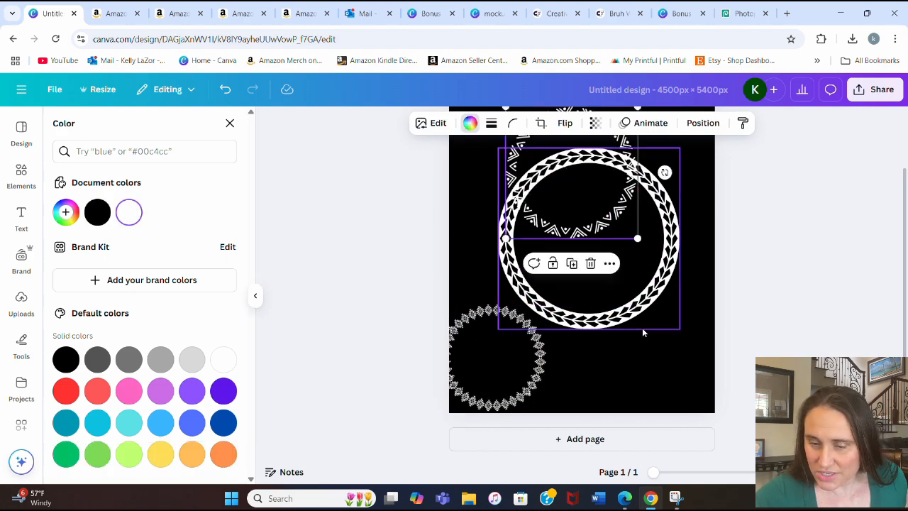
pyautogui.click(656, 297)
pyautogui.moveTo(657, 297); pyautogui.dragTo(671, 240)
# - Enlarge the diamond-patterned ring from its lower-left corner to about three quarters of the page width
pyautogui.click(551, 353)
pyautogui.click(543, 319)
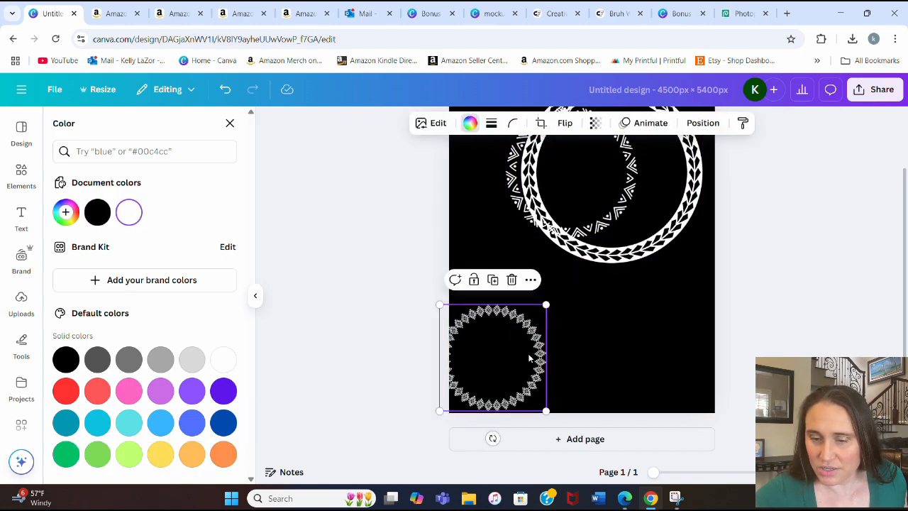
pyautogui.moveTo(545, 304); pyautogui.dragTo(644, 207)
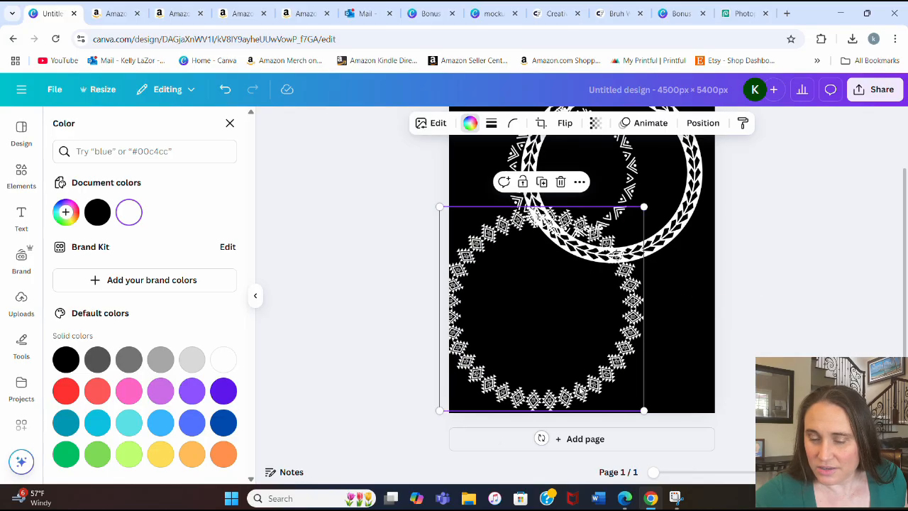
# - Remove the diamond-patterned ring from the page
pyautogui.moveTo(581, 388); pyautogui.dragTo(610, 381)
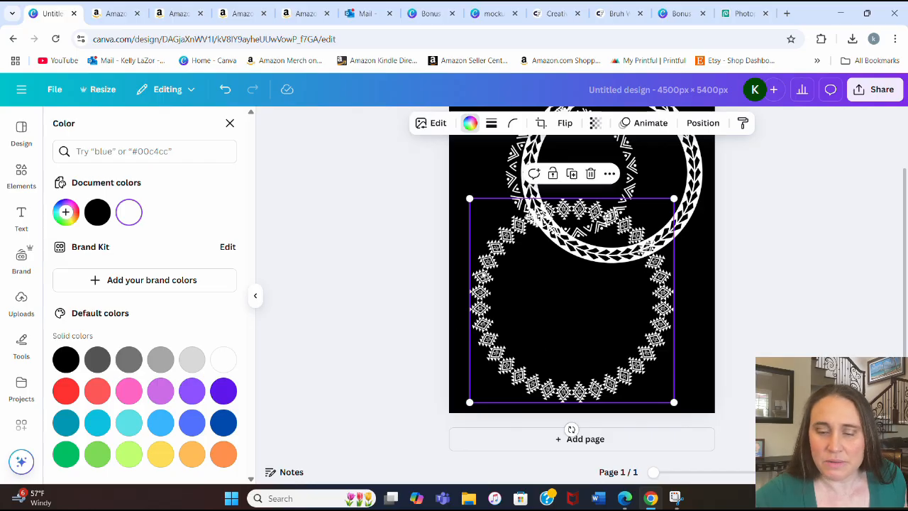
pyautogui.moveTo(499, 300); pyautogui.dragTo(200, 280)
# - Move the leaf-patterned ring down to the lower middle of the page and the triangle-patterned ring into the page's upper-right corner
pyautogui.moveTo(640, 247); pyautogui.dragTo(608, 341)
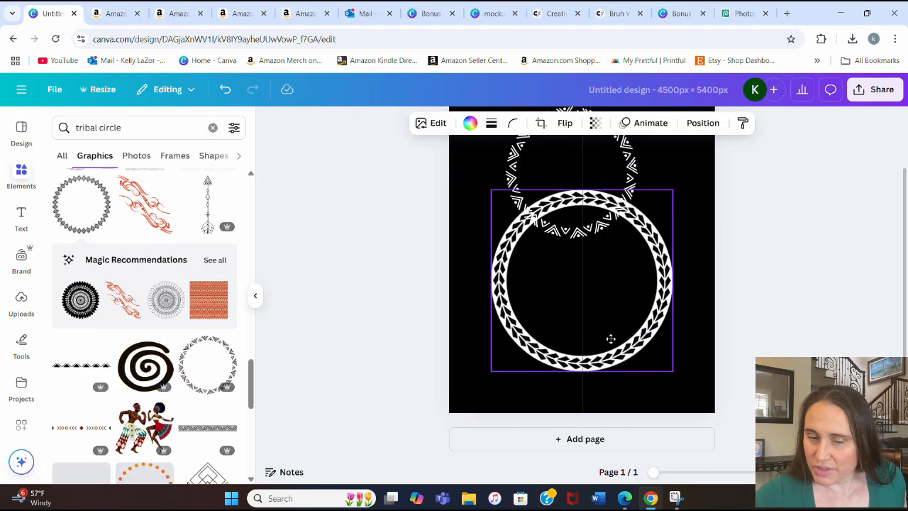
pyautogui.scroll(1, 604, 243)
pyautogui.moveTo(604, 244); pyautogui.dragTo(654, 232)
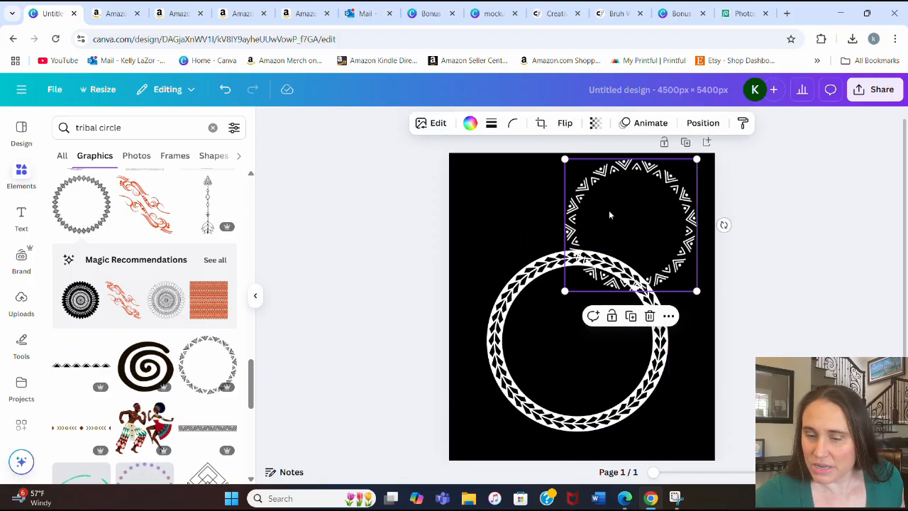
# - Add the square key-patterned ring graphic in white and place it in the page's upper-left corner
pyautogui.scroll(-6, 166, 313)
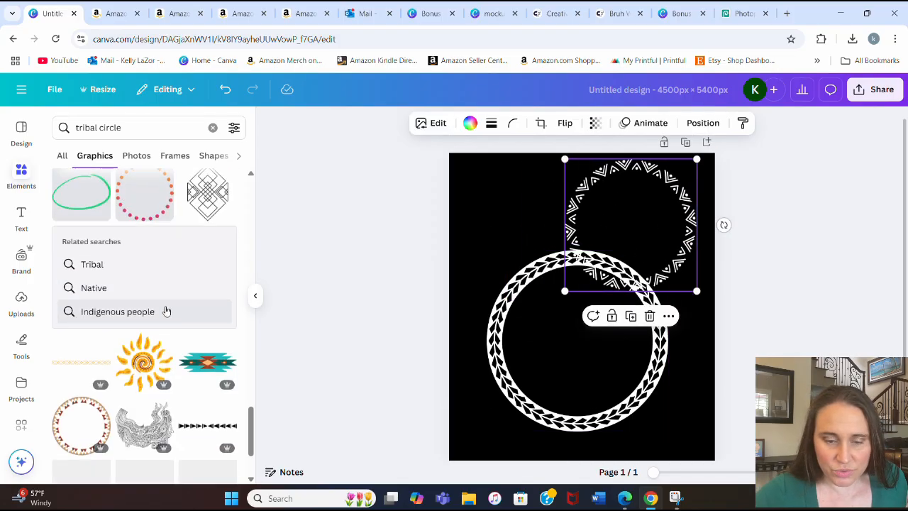
pyautogui.scroll(-5, 114, 347)
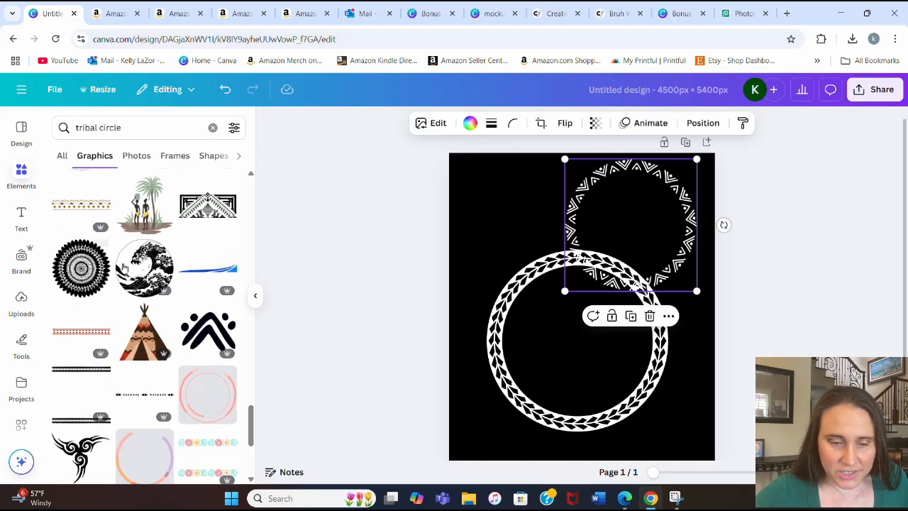
pyautogui.scroll(-2, 178, 334)
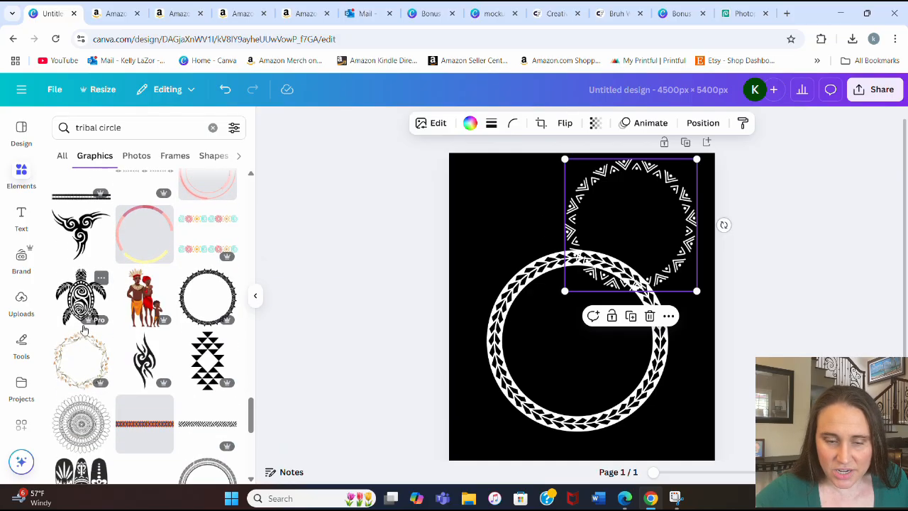
pyautogui.scroll(-2, 80, 284)
pyautogui.scroll(-2, 71, 320)
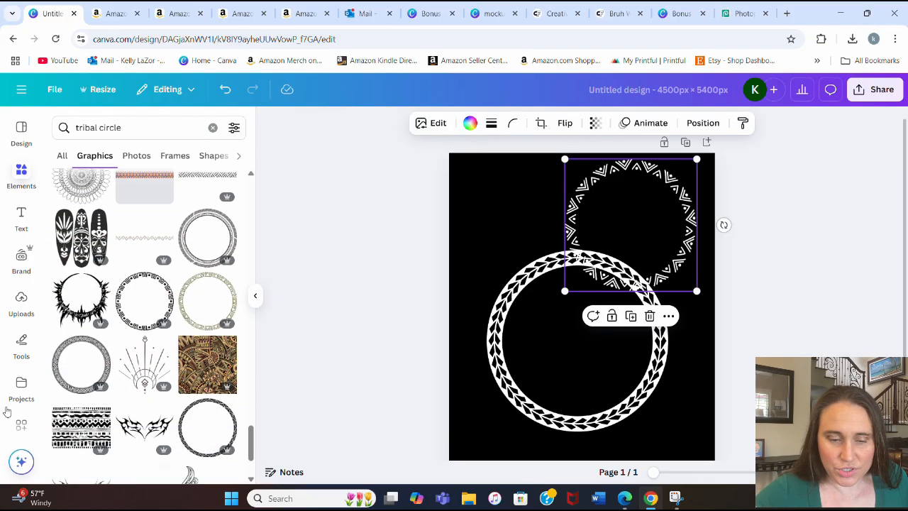
pyautogui.click(149, 302)
pyautogui.click(470, 123)
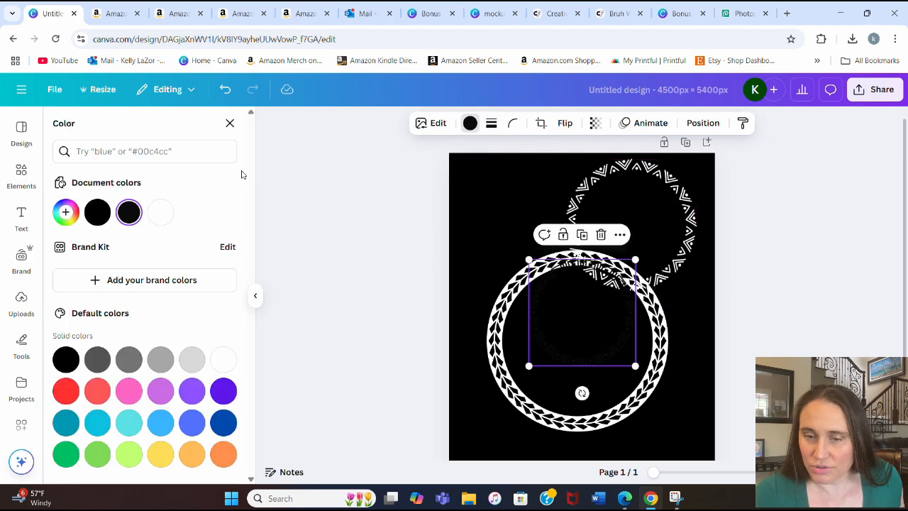
pyautogui.click(160, 212)
pyautogui.moveTo(614, 317); pyautogui.dragTo(544, 216)
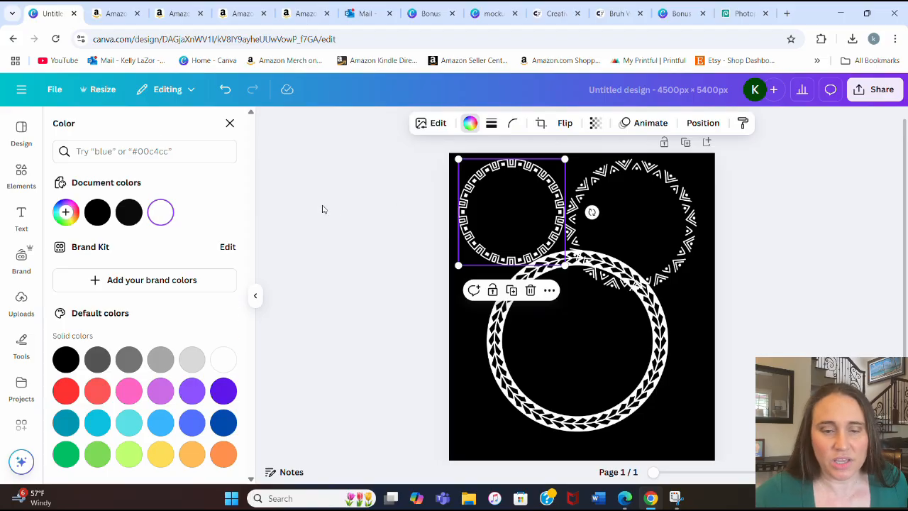
pyautogui.press('Escape')
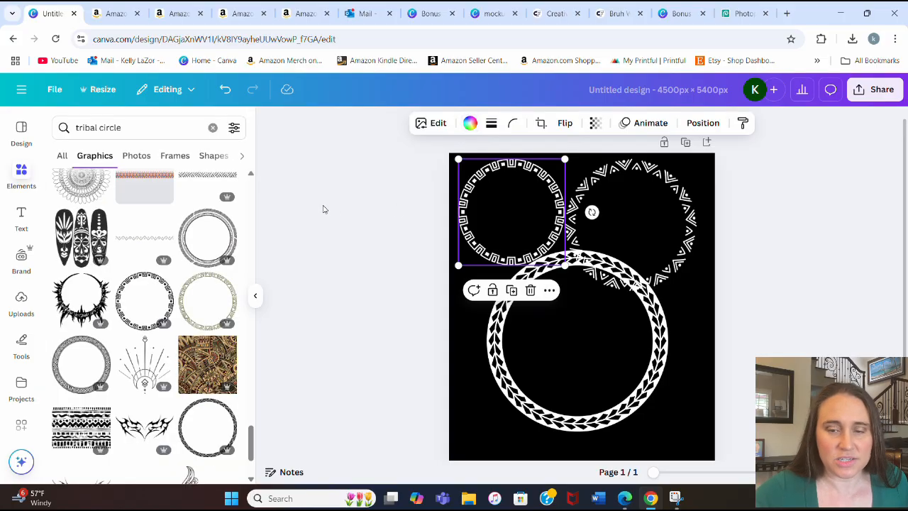
# - Search the graphics for "tribal ocean animal"
pyautogui.doubleClick(101, 128)
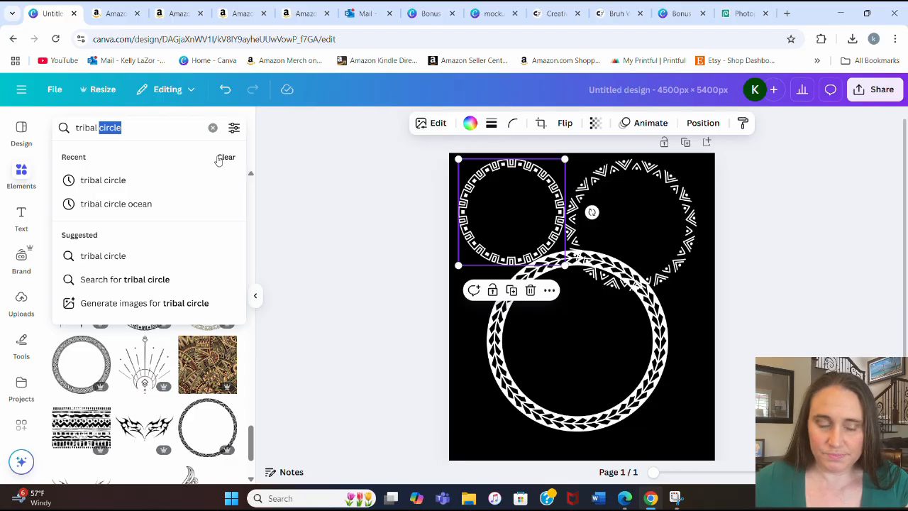
pyautogui.write('ocean')
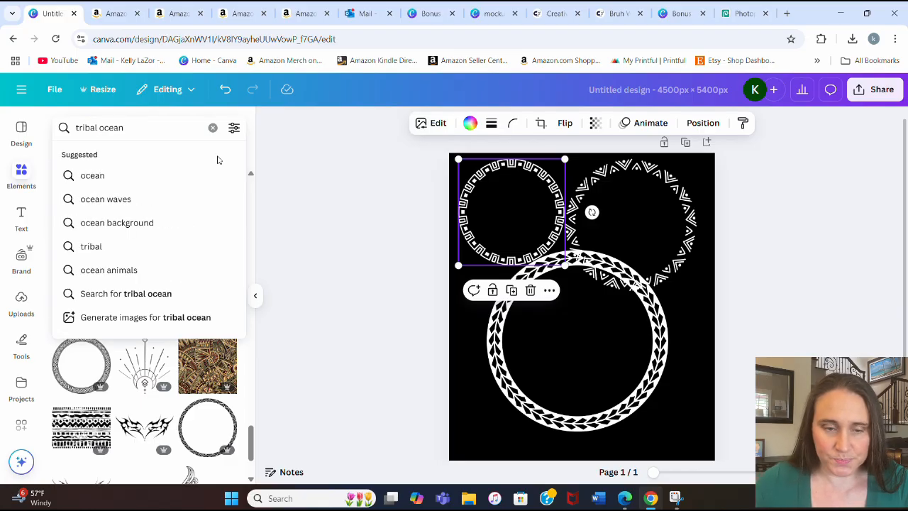
pyautogui.write(' animal')
pyautogui.press('Return')
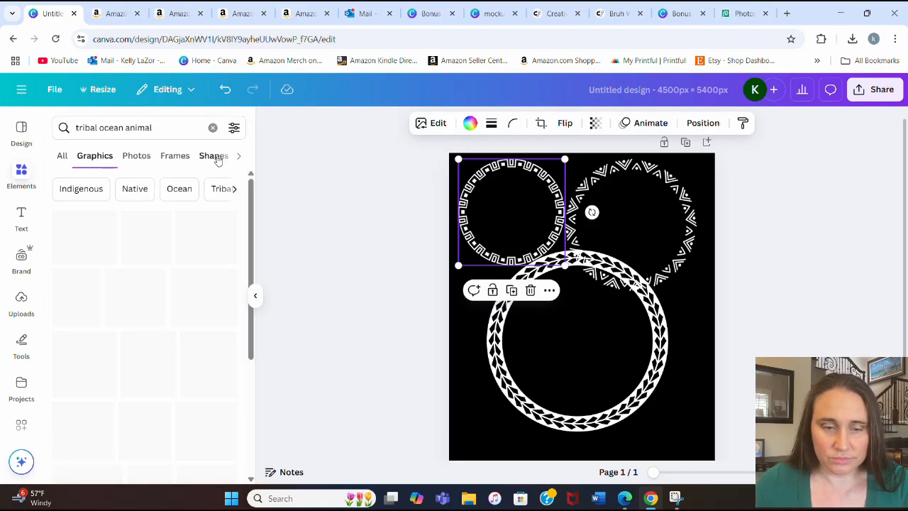
# - Look through the tribal ocean animal graphics for a black-and-white tribal-style sea creature that suits the rings
pyautogui.scroll(-5, 162, 277)
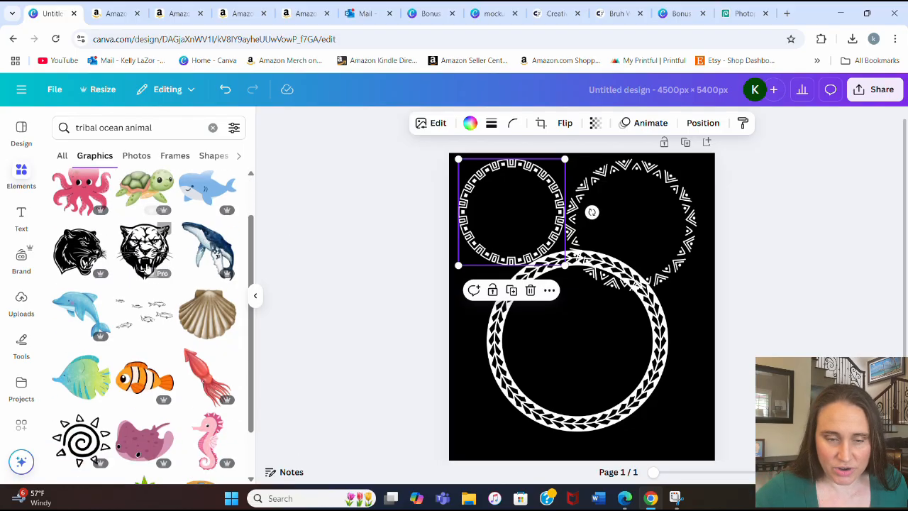
pyautogui.scroll(-5, 162, 277)
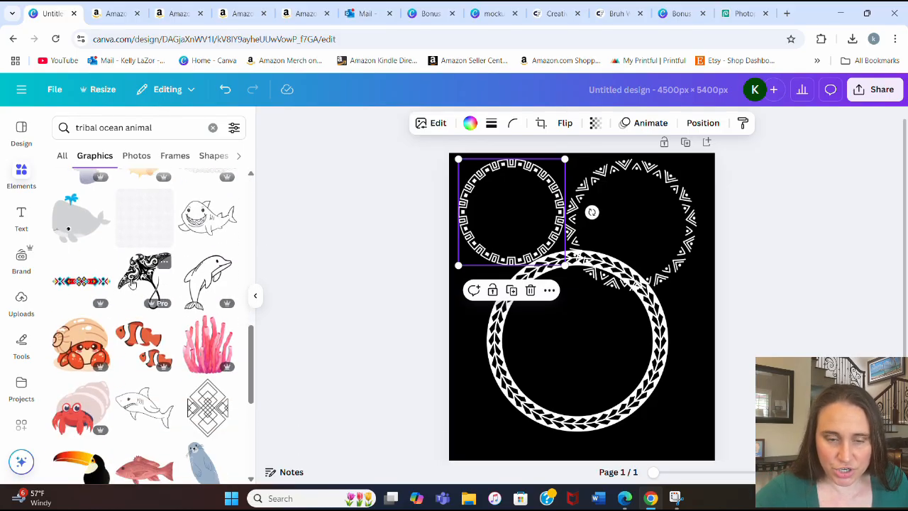
pyautogui.scroll(-1, 131, 277)
pyautogui.scroll(-3, 130, 218)
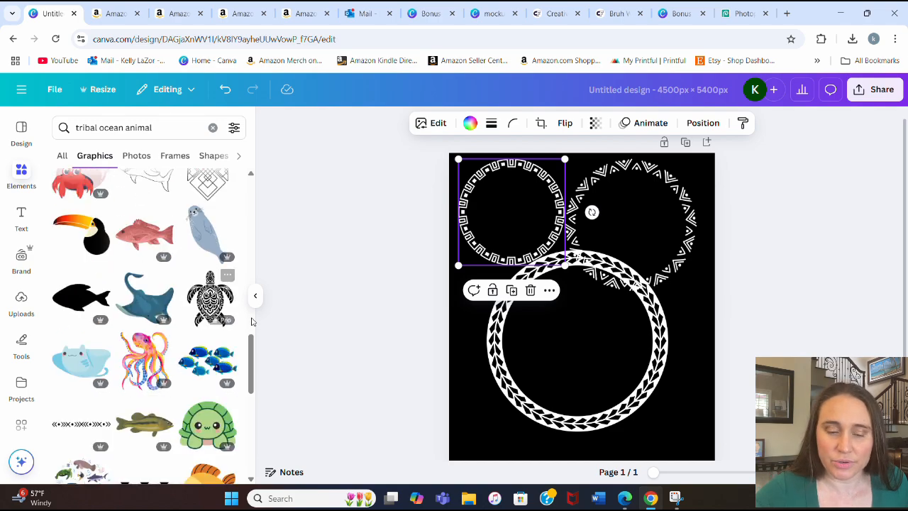
pyautogui.scroll(-8, 142, 284)
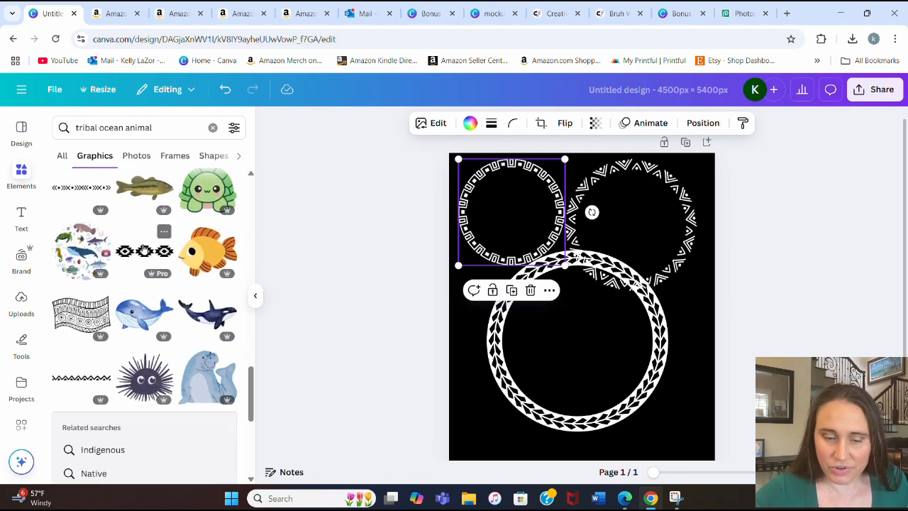
pyautogui.scroll(-2, 135, 270)
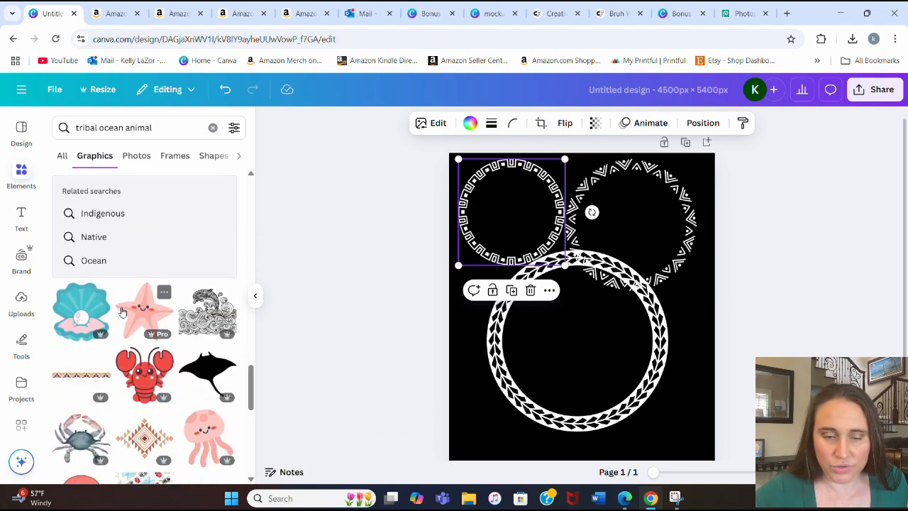
pyautogui.scroll(-3, 28, 284)
pyautogui.scroll(-5, 210, 323)
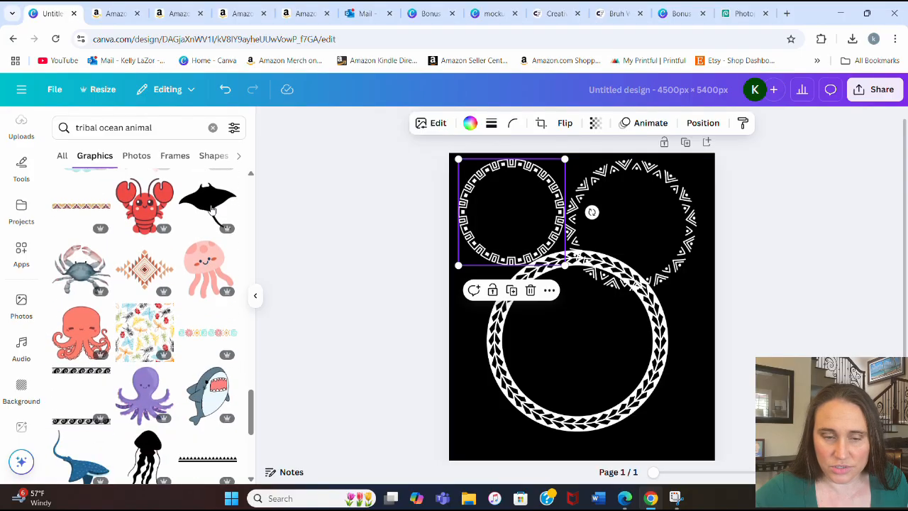
pyautogui.scroll(-5, 163, 295)
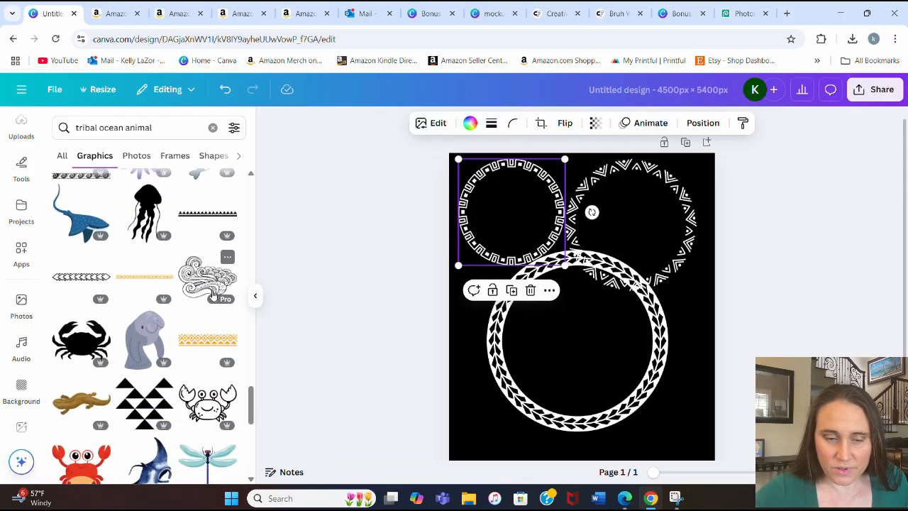
pyautogui.scroll(-2, 177, 317)
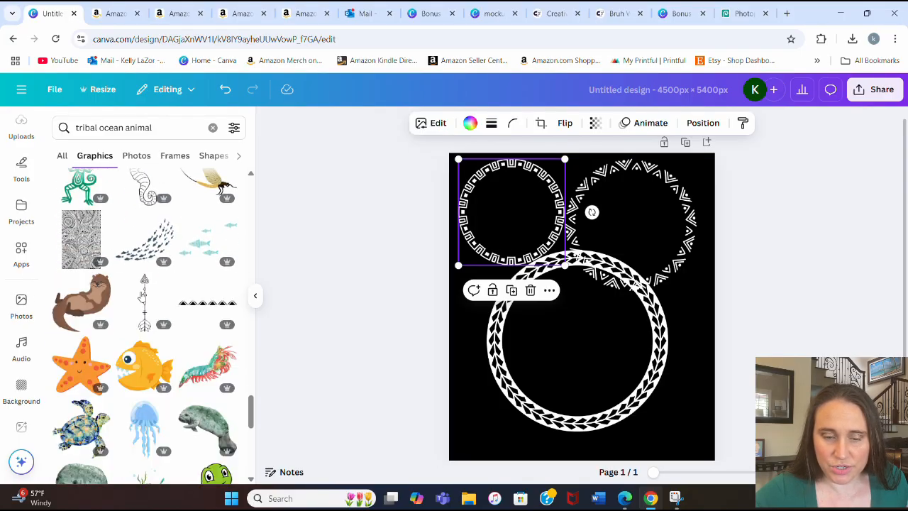
pyautogui.scroll(-4, 182, 341)
pyautogui.scroll(-1, 183, 349)
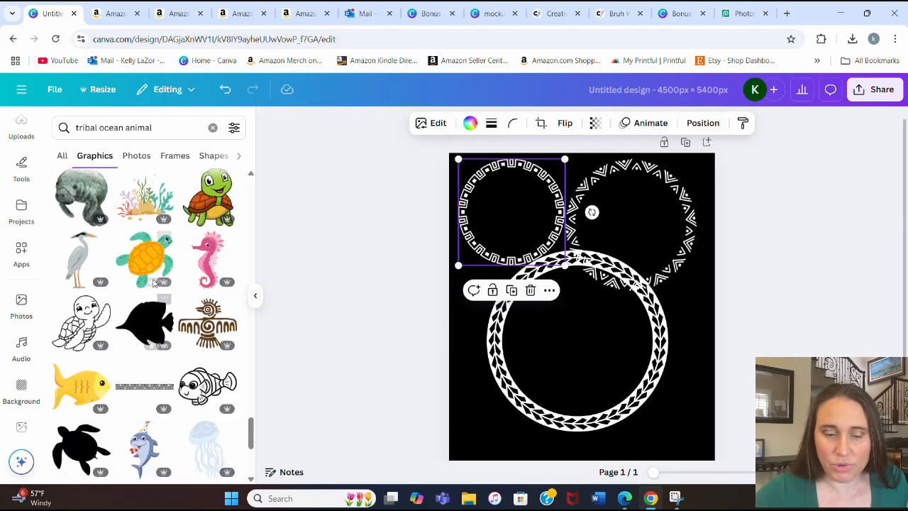
pyautogui.scroll(-3, 188, 298)
pyautogui.scroll(-4, 189, 278)
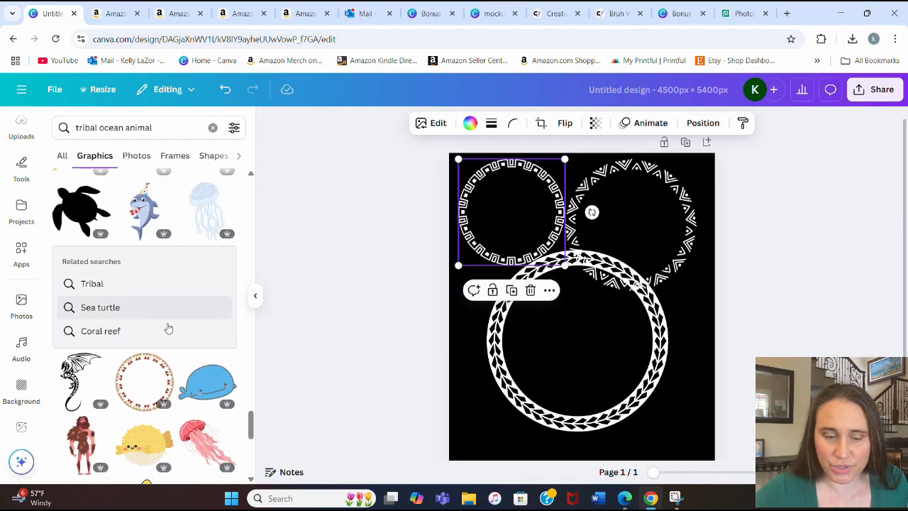
# - Search the graphics for "polynesian" instead
pyautogui.click(113, 128)
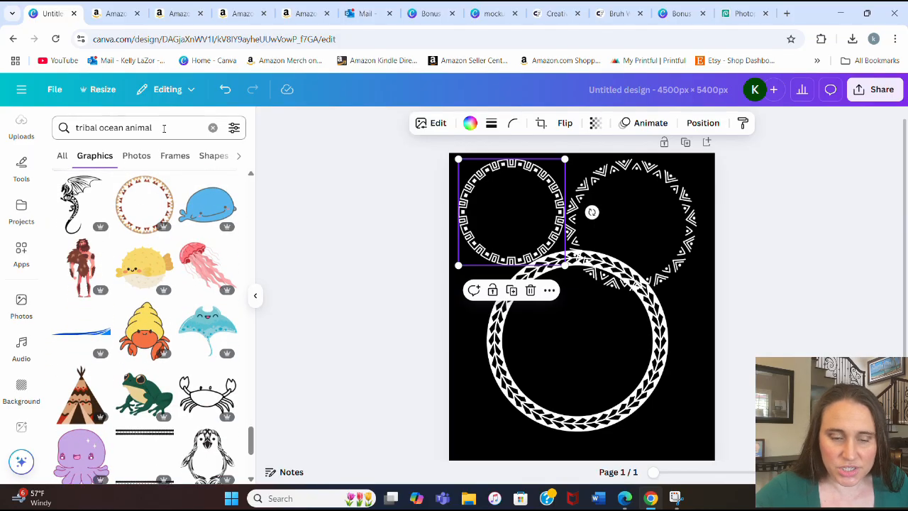
pyautogui.write('pol')
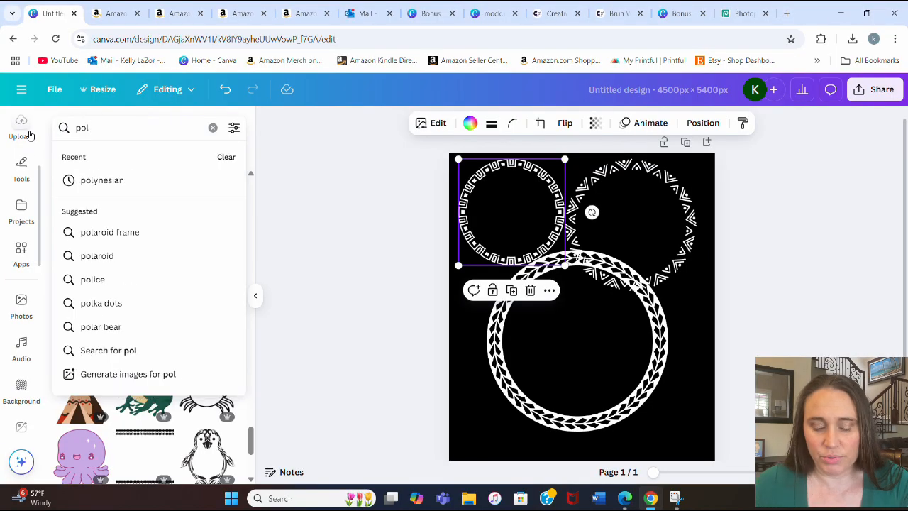
pyautogui.write('ynesian')
pyautogui.press('Return')
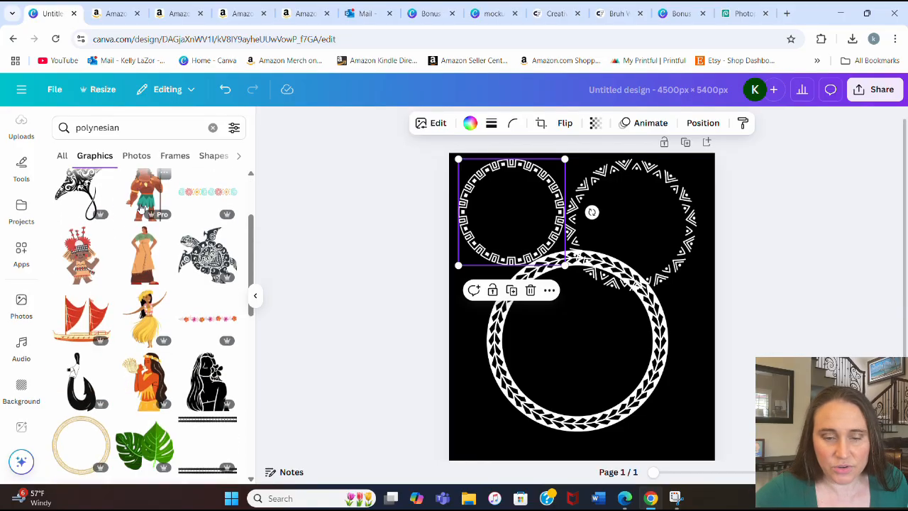
# - Look through the Polynesian graphics for black-and-white tribal ocean animal artwork that suits the rings
pyautogui.scroll(-5, 179, 274)
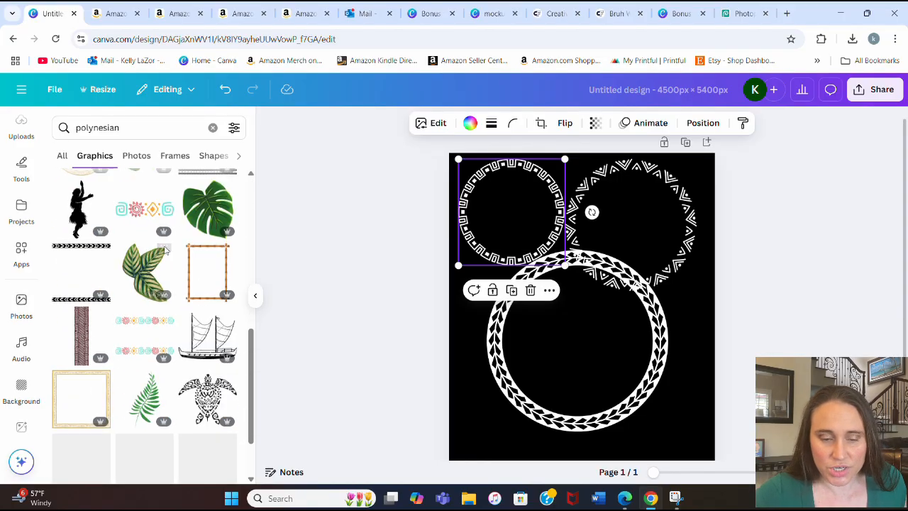
pyautogui.scroll(-5, 164, 250)
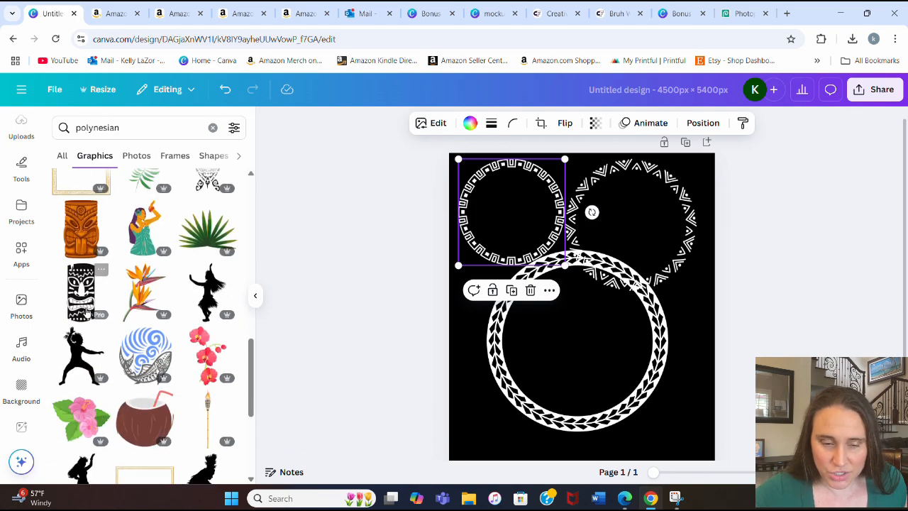
pyautogui.scroll(-10, 85, 310)
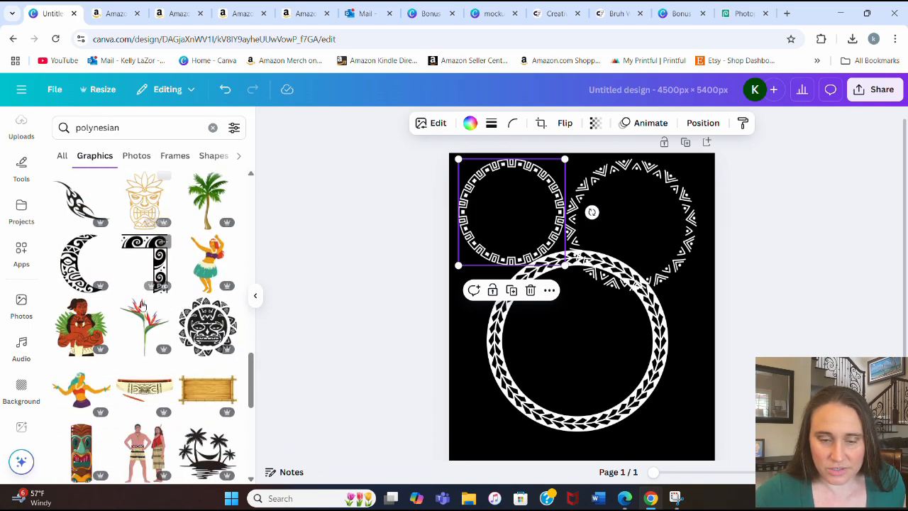
pyautogui.scroll(-2, 153, 234)
pyautogui.scroll(1, 96, 240)
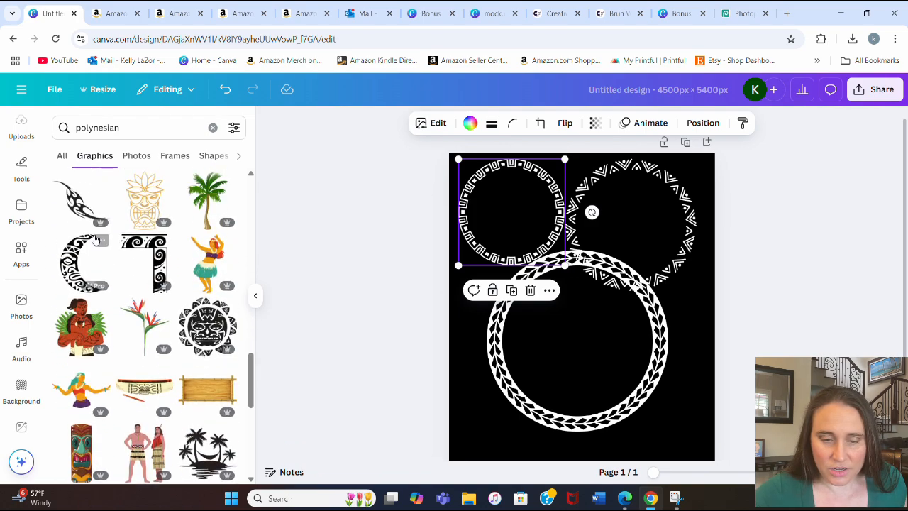
pyautogui.scroll(-5, 142, 269)
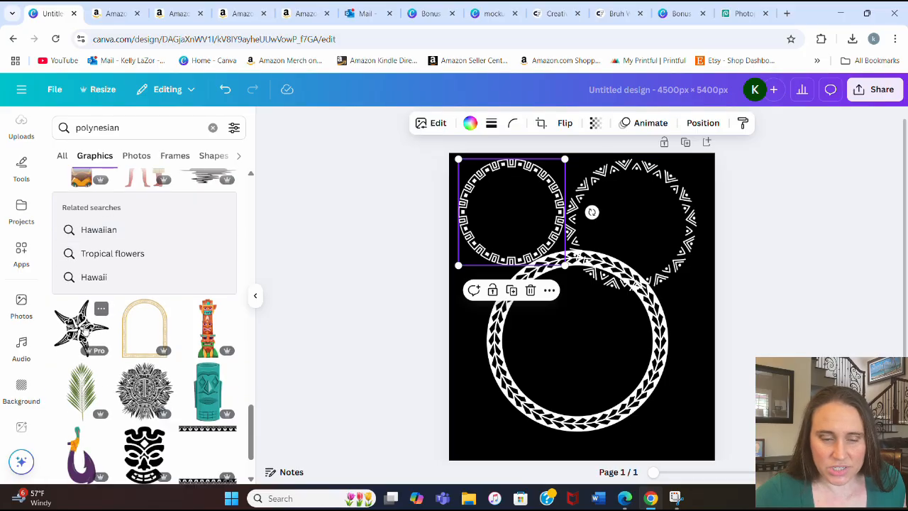
pyautogui.scroll(-5, 142, 319)
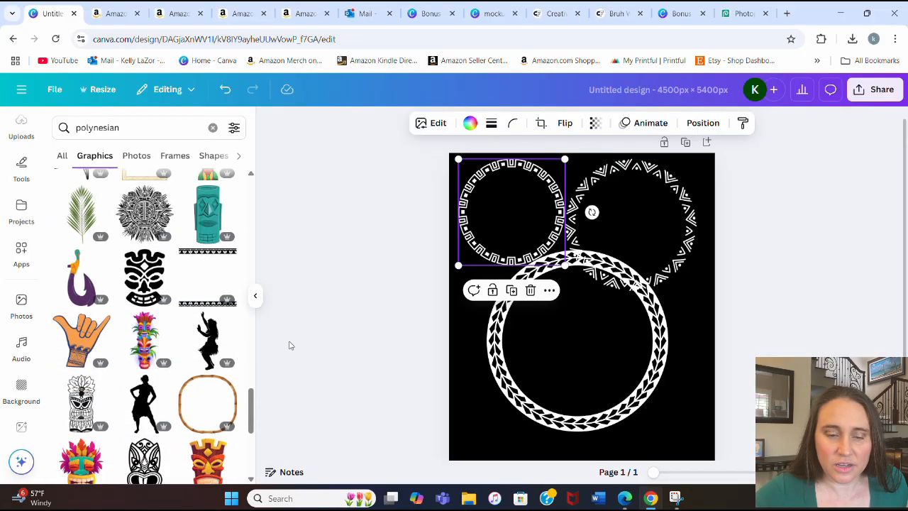
pyautogui.scroll(-5, 170, 302)
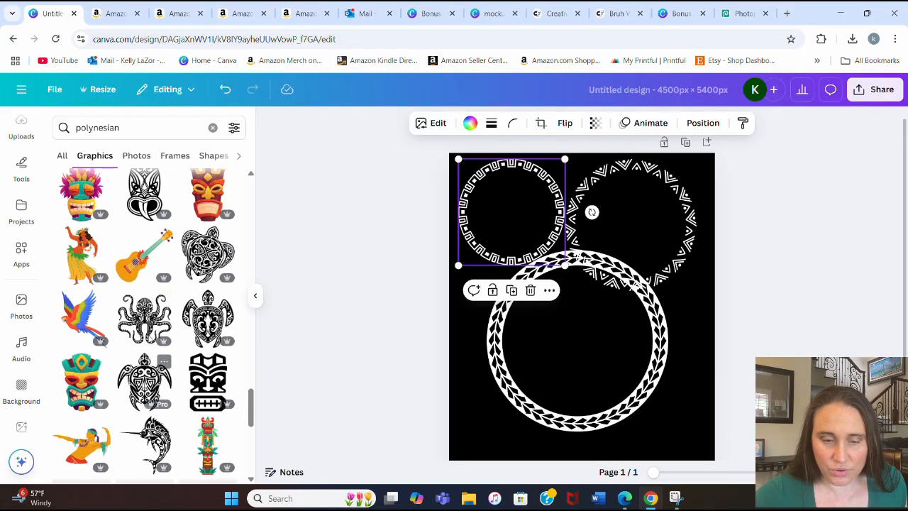
pyautogui.scroll(-3, 215, 259)
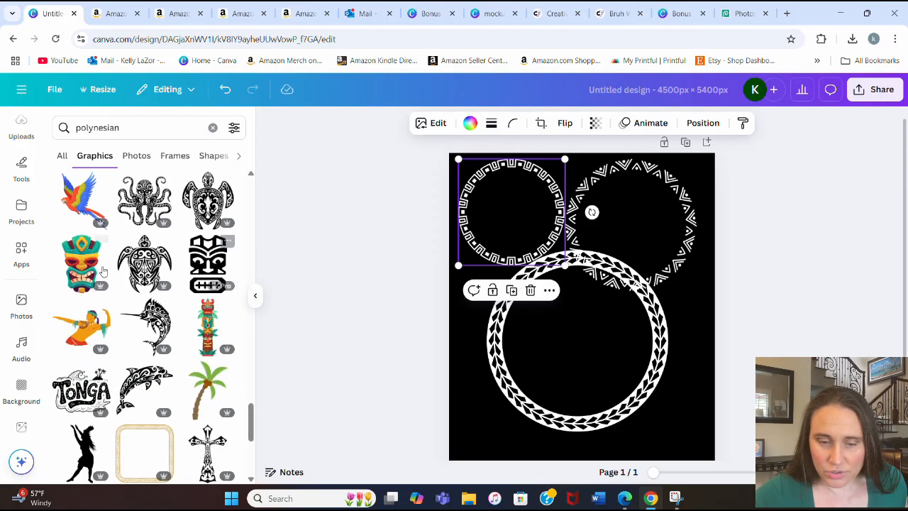
pyautogui.scroll(-1, 170, 291)
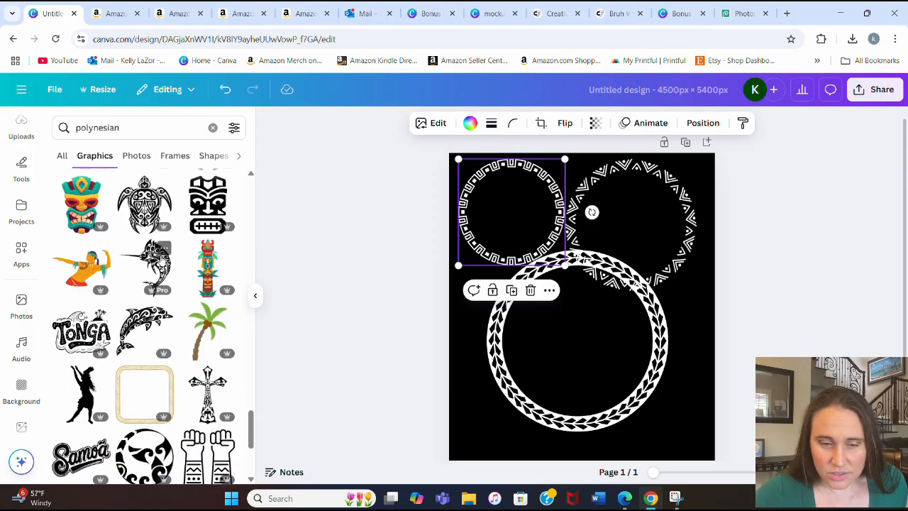
pyautogui.scroll(-8, 157, 286)
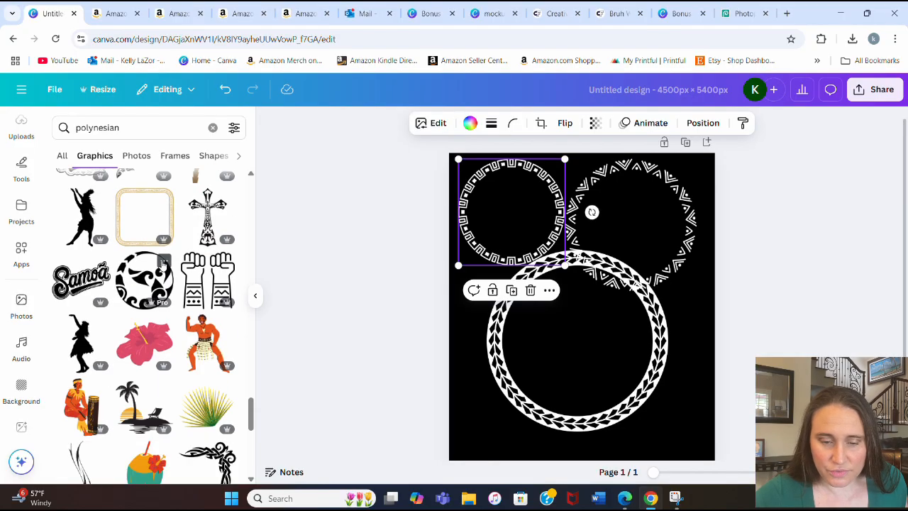
pyautogui.scroll(-6, 162, 265)
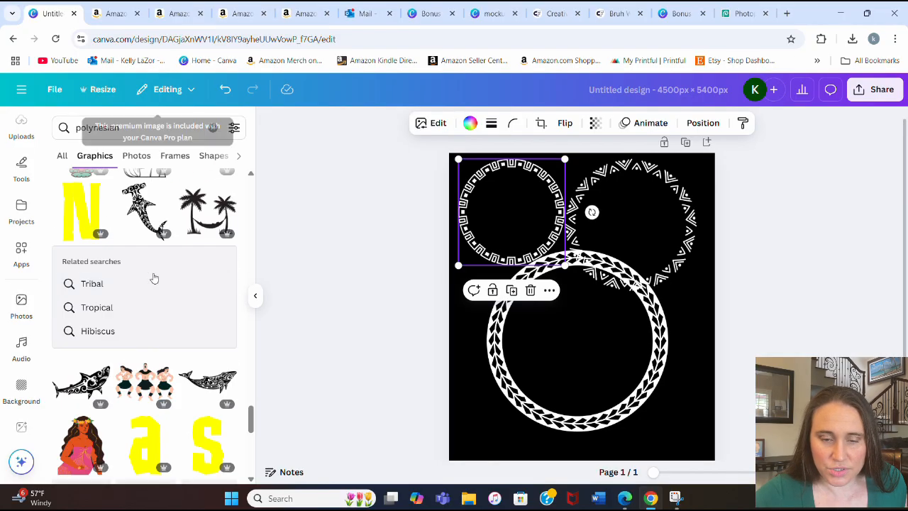
pyautogui.scroll(-3, 128, 213)
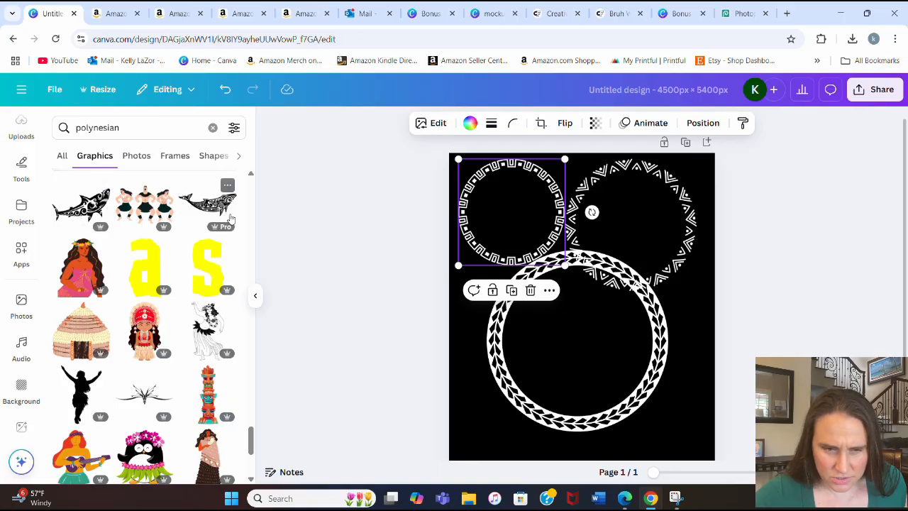
pyautogui.scroll(-4, 208, 222)
pyautogui.scroll(-8, 208, 222)
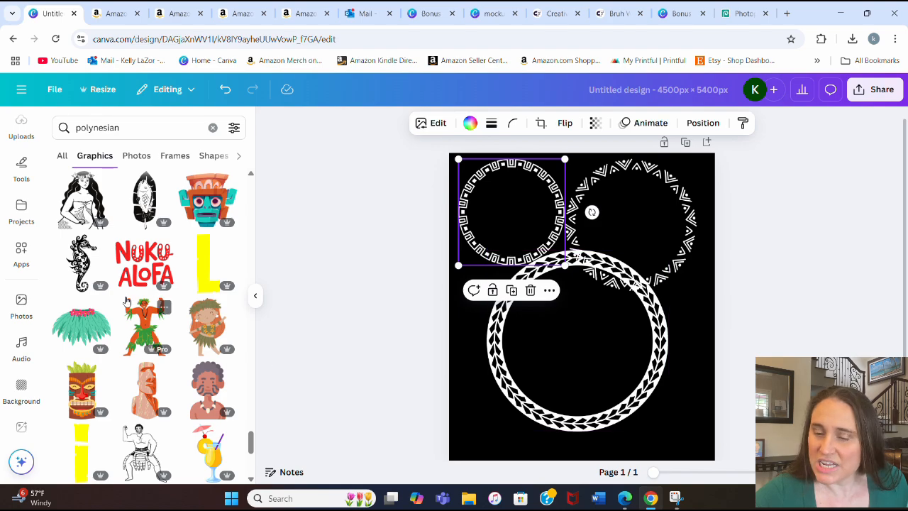
pyautogui.scroll(-4, 121, 293)
pyautogui.scroll(-3, 117, 298)
pyautogui.scroll(-3, 115, 305)
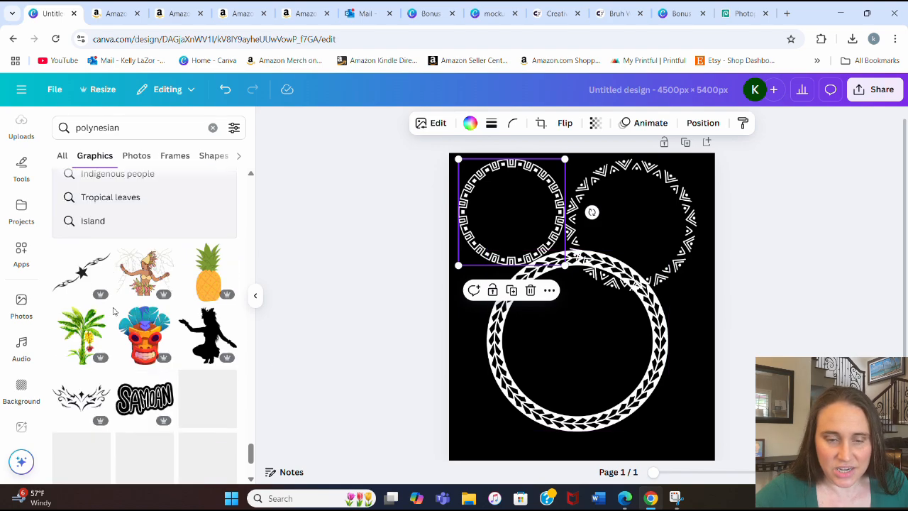
pyautogui.scroll(-5, 118, 309)
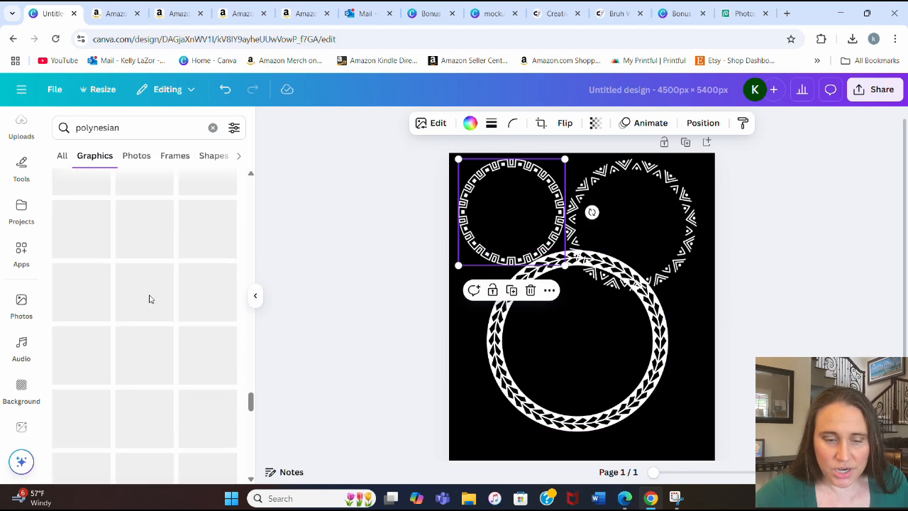
# - Add the round graphic of a patterned whale under blue swirling waves and place it inside the leaf-patterned ring
pyautogui.scroll(20, 177, 292)
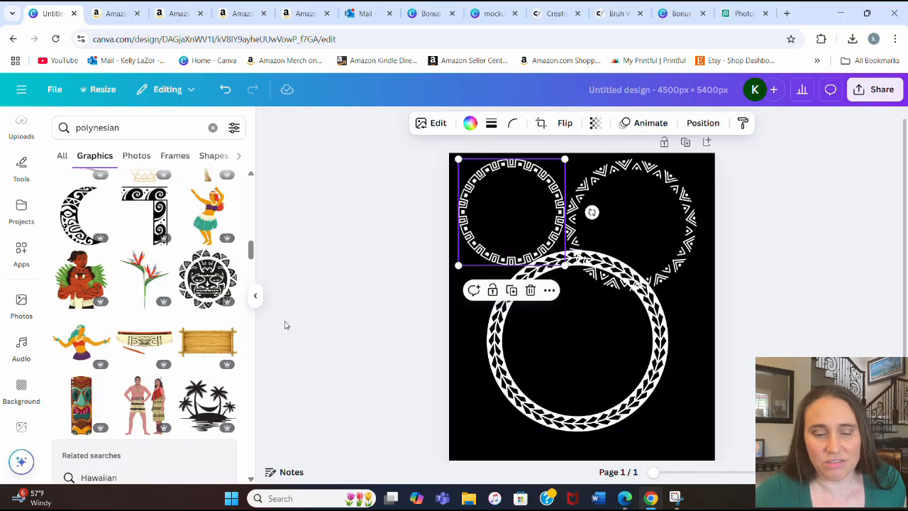
pyautogui.scroll(2, 159, 324)
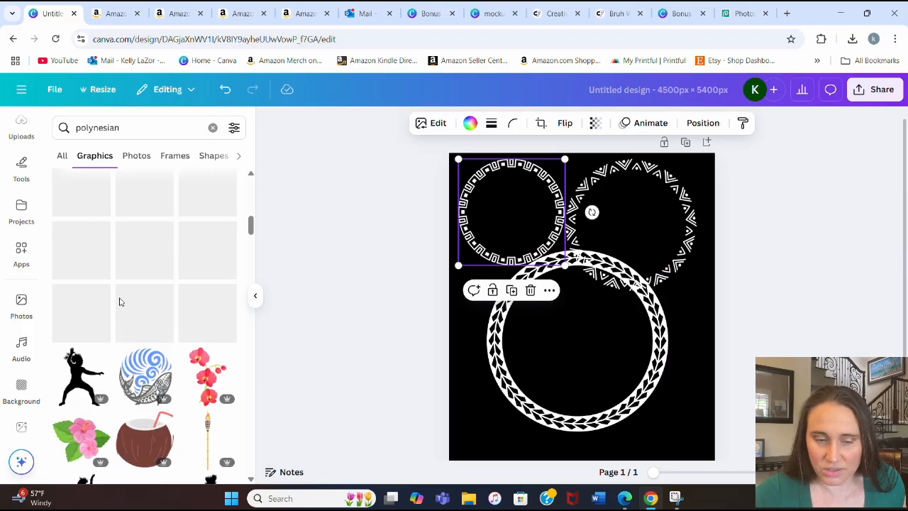
pyautogui.scroll(-1, 156, 317)
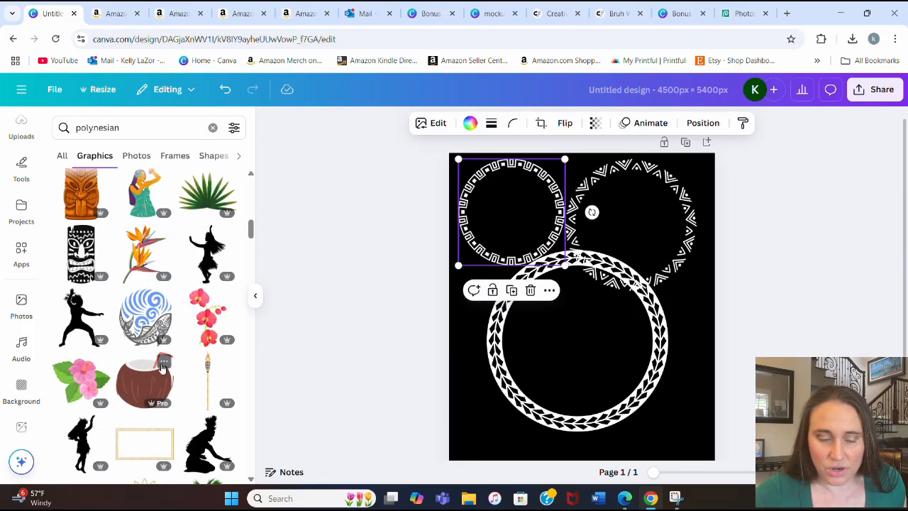
pyautogui.click(142, 317)
pyautogui.moveTo(567, 378); pyautogui.dragTo(550, 346)
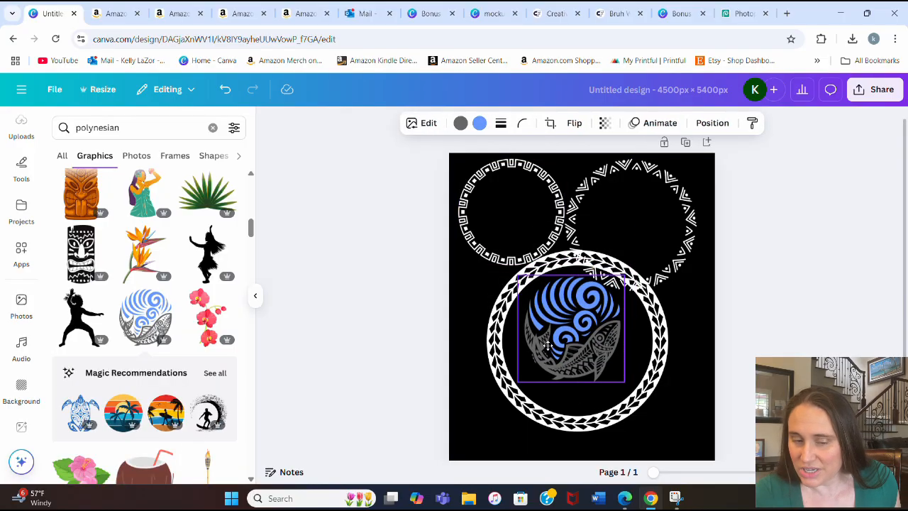
# - Recolor both the grey whale and the blue waves of the round graphic to white
pyautogui.click(460, 123)
pyautogui.click(197, 217)
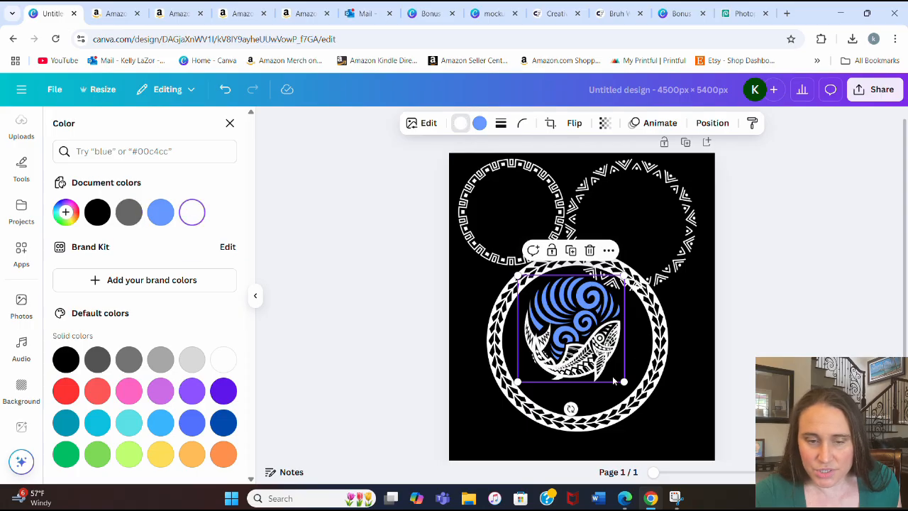
pyautogui.click(480, 123)
pyautogui.click(192, 213)
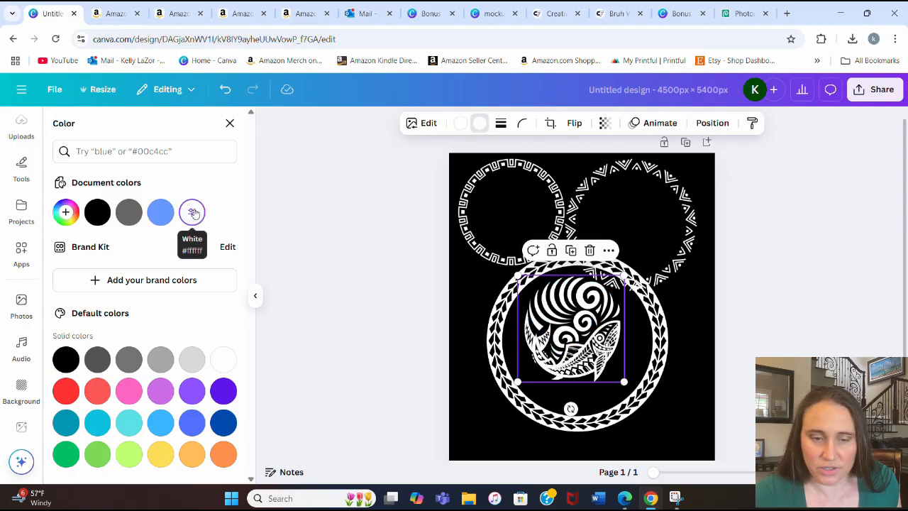
# - Enlarge the whale-and-wave graphic to nearly fill the leaf-patterned ring and reposition it over the ring
pyautogui.moveTo(624, 380); pyautogui.dragTo(674, 433)
pyautogui.moveTo(576, 380); pyautogui.dragTo(552, 367)
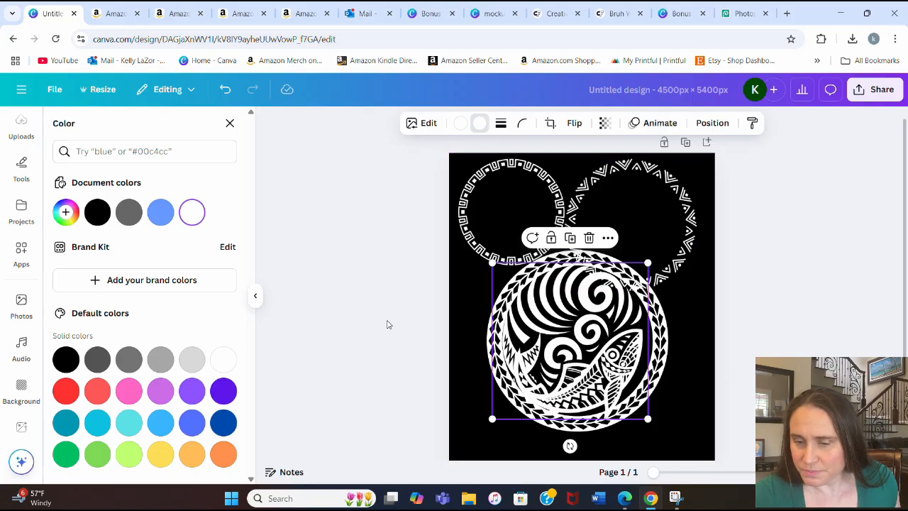
pyautogui.click(390, 326)
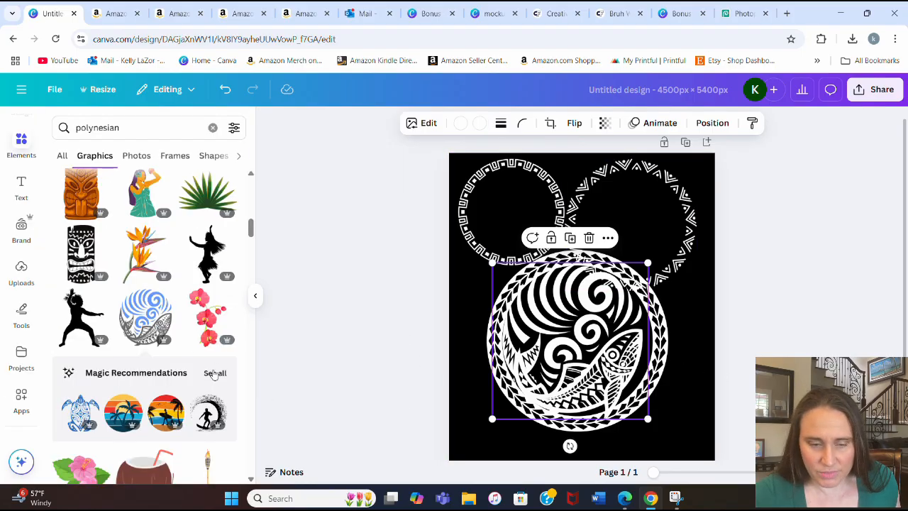
# - Look through all the magic recommendations for more tribal-style ocean graphics matching the whale artwork
pyautogui.click(205, 380)
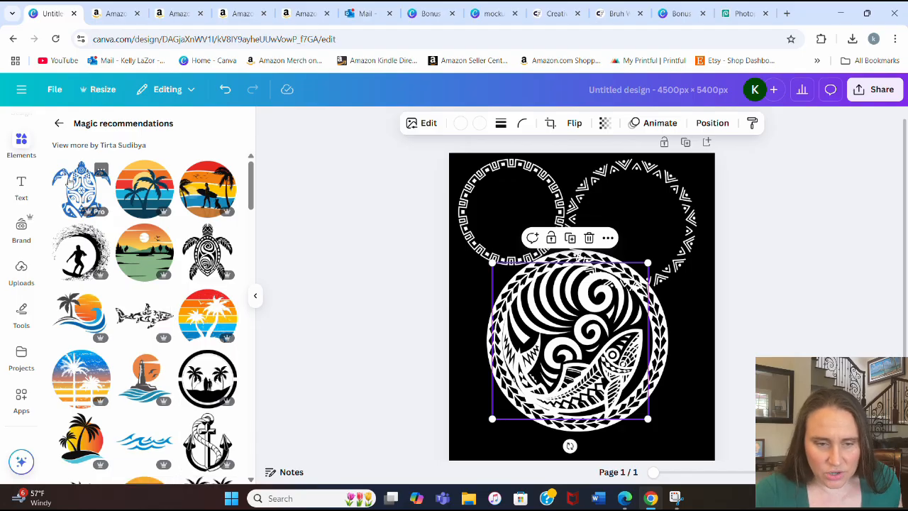
pyautogui.scroll(-9, 149, 305)
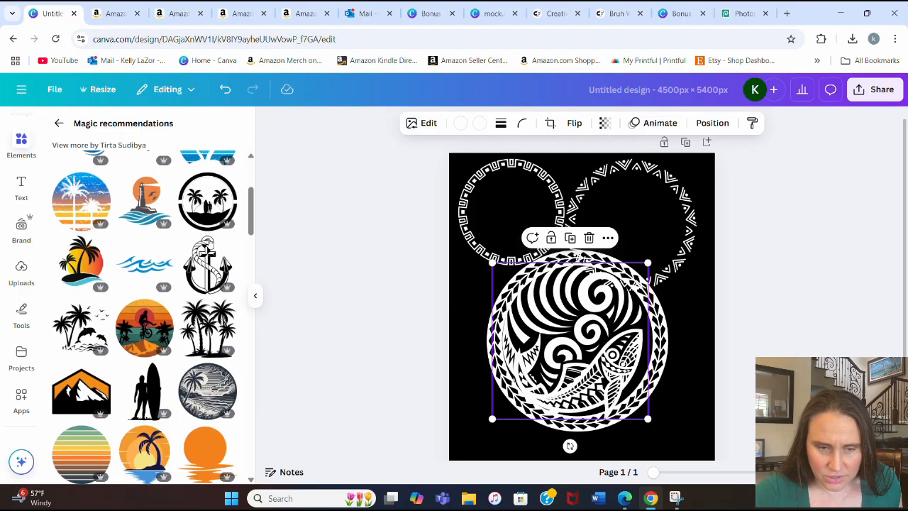
pyautogui.scroll(-8, 170, 307)
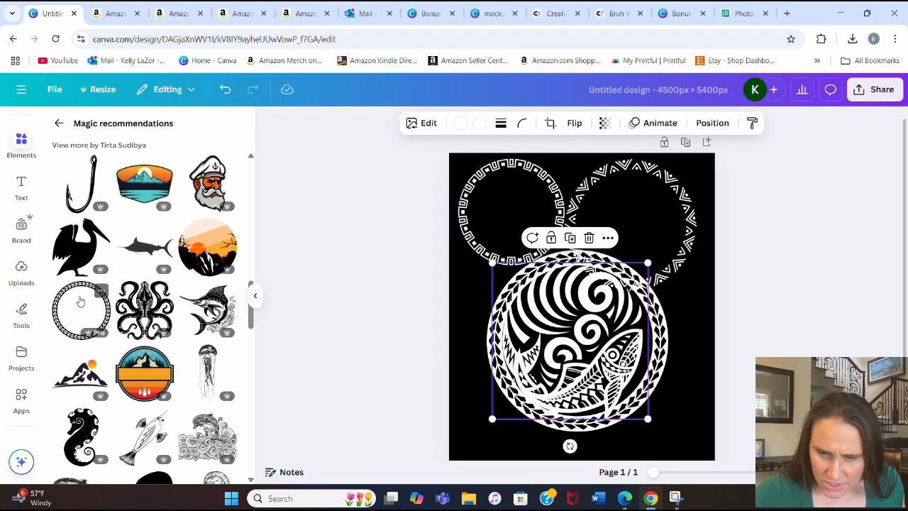
pyautogui.scroll(-5, 142, 333)
pyautogui.scroll(-8, 147, 350)
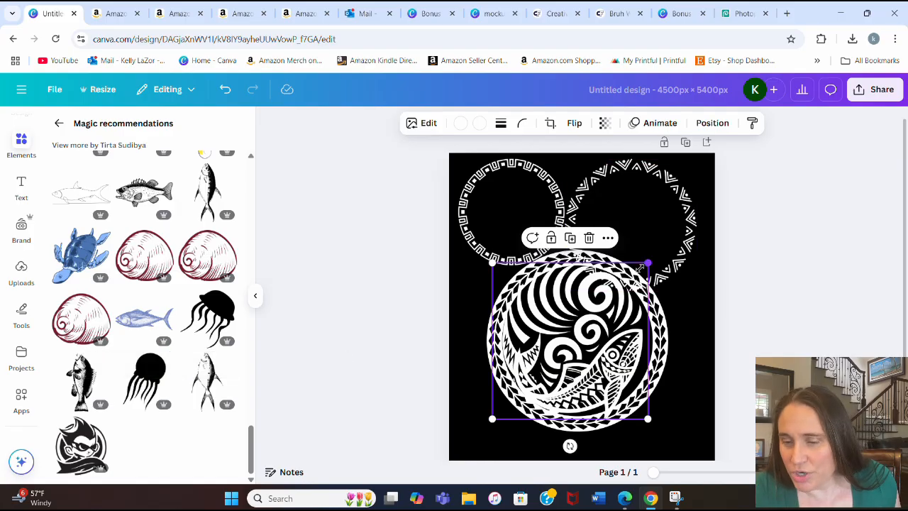
# - Shrink the whale-and-wave graphic slightly and center it inside the leaf-patterned ring with a gap around it
pyautogui.moveTo(641, 268); pyautogui.dragTo(630, 278)
pyautogui.moveTo(582, 335); pyautogui.dragTo(595, 338)
pyautogui.click(713, 316)
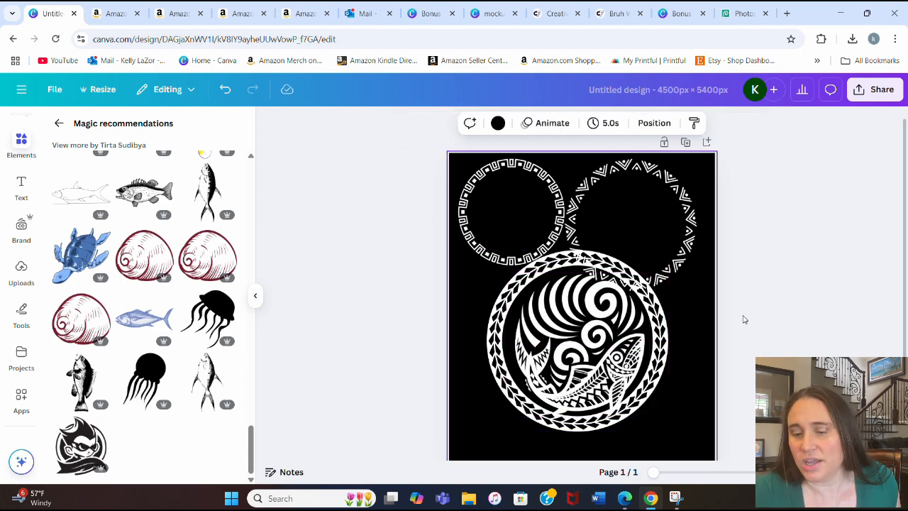
# - Remove the leaf-patterned ring and the square key-patterned ring from the page
pyautogui.click(662, 342)
pyautogui.moveTo(662, 340); pyautogui.dragTo(343, 392)
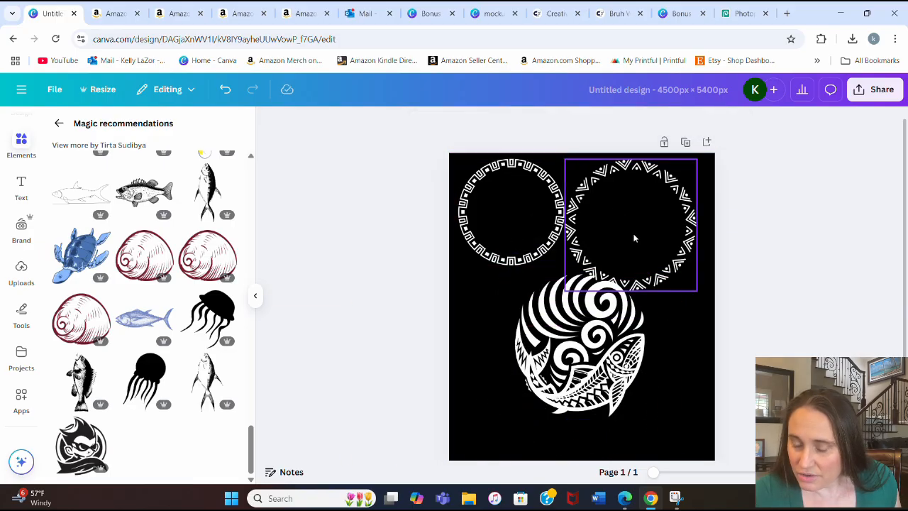
pyautogui.click(524, 238)
pyautogui.press('Delete')
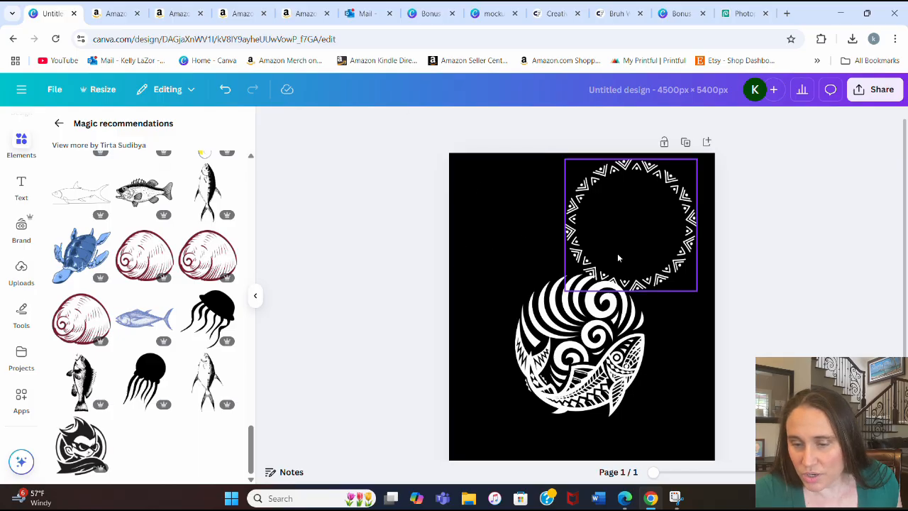
# - Enlarge the triangle-patterned ring to most of the page width, and fit the enlarged whale-and-wave graphic inside it
pyautogui.moveTo(667, 235); pyautogui.dragTo(556, 229)
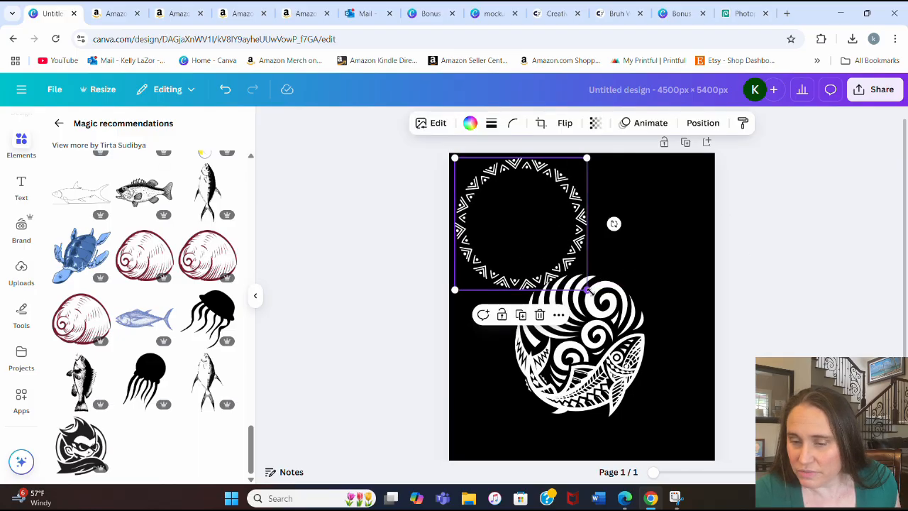
pyautogui.moveTo(588, 288); pyautogui.dragTo(685, 388)
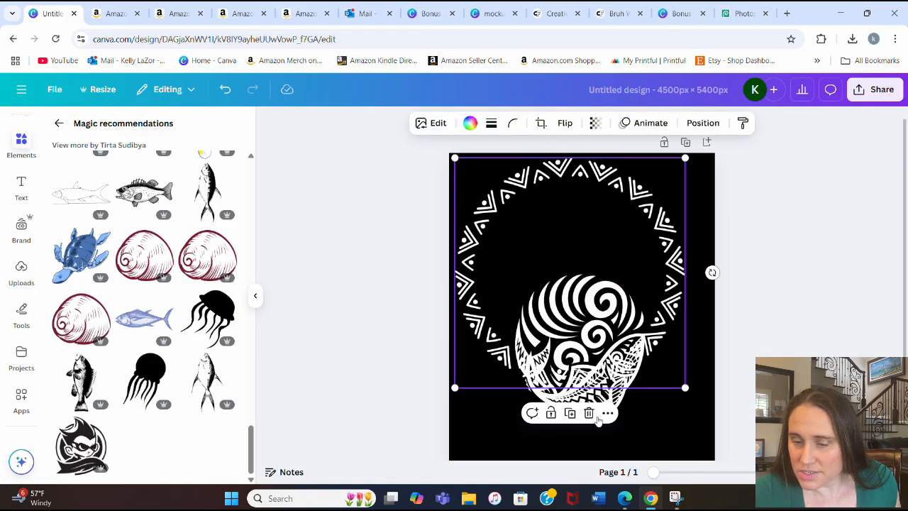
pyautogui.moveTo(621, 406); pyautogui.dragTo(614, 335)
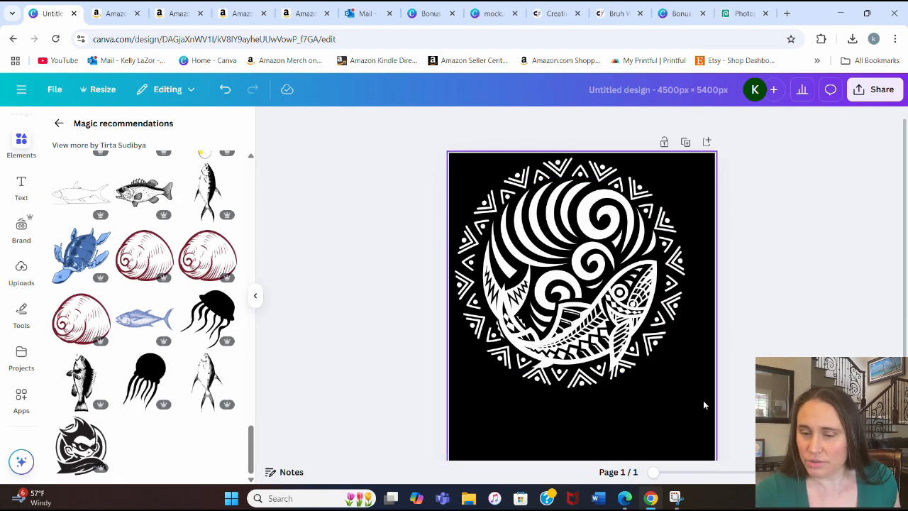
# - Group the triangle-patterned ring and the whale-and-wave graphic together
pyautogui.moveTo(696, 400); pyautogui.dragTo(448, 370)
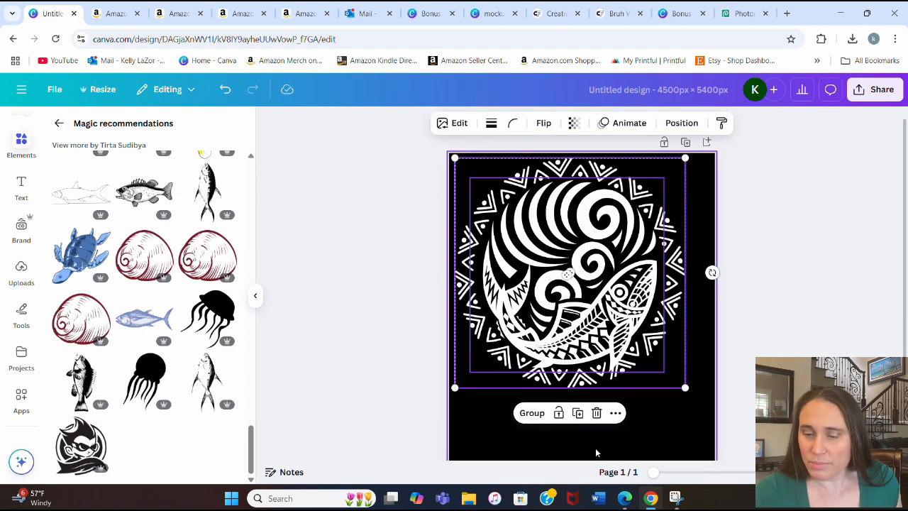
pyautogui.click(533, 413)
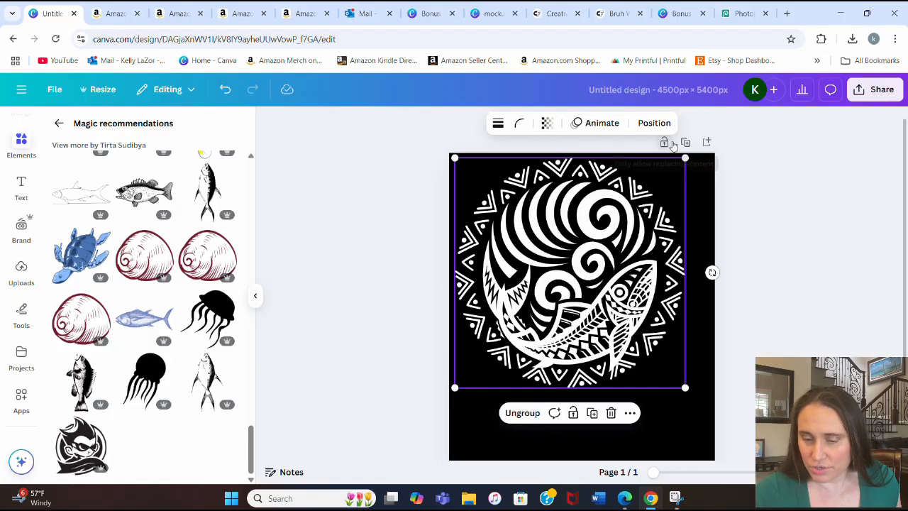
# - Shrink the grouped ring and whale artwork to about two-thirds of the page width and center it on the page
pyautogui.moveTo(683, 157); pyautogui.dragTo(631, 193)
pyautogui.moveTo(523, 292); pyautogui.dragTo(565, 314)
pyautogui.click(813, 269)
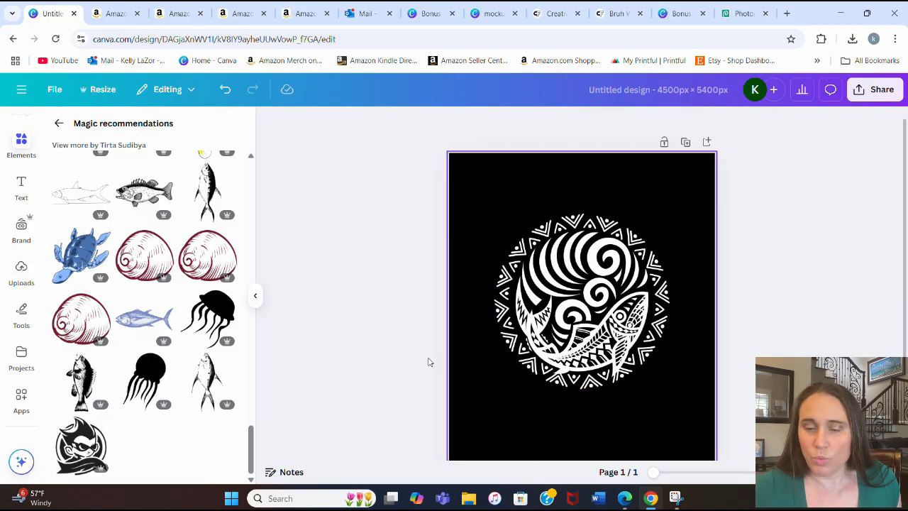
# - Add a text box reading "FRENCH POLYNESIA TAHITI MOOREA BORA BORA" in capital letters
pyautogui.click(542, 183)
pyautogui.press('t')
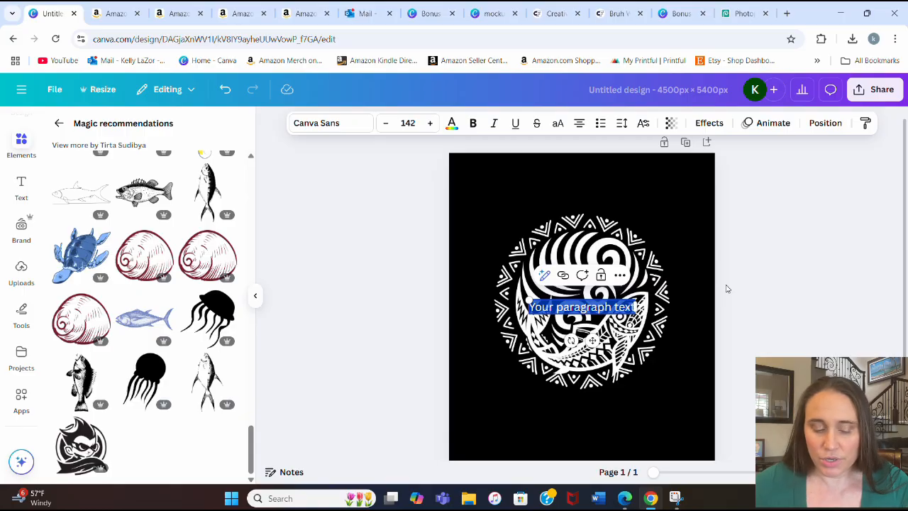
pyautogui.write('FRENCH')
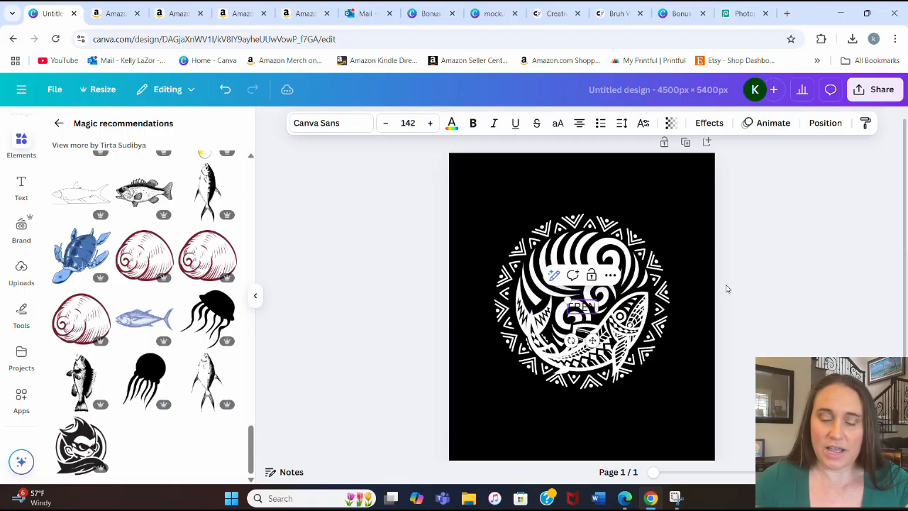
pyautogui.write(' POLYNES')
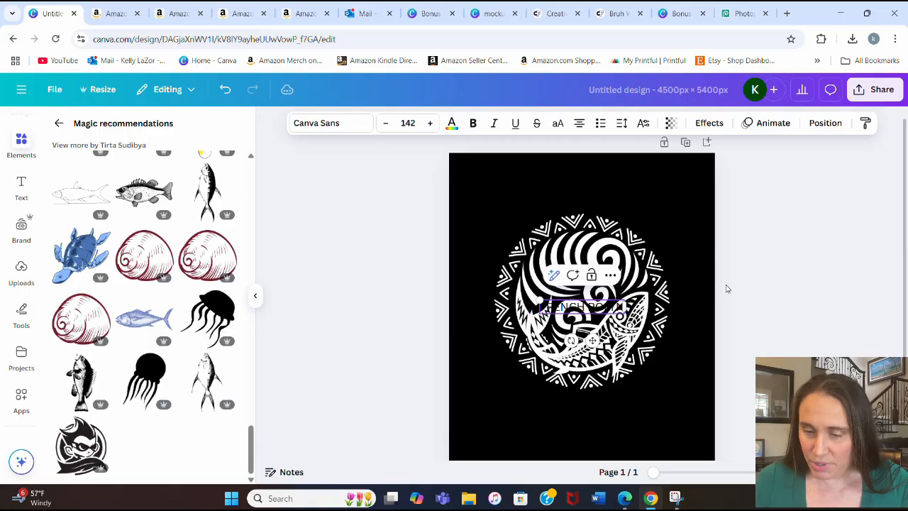
pyautogui.write('IA')
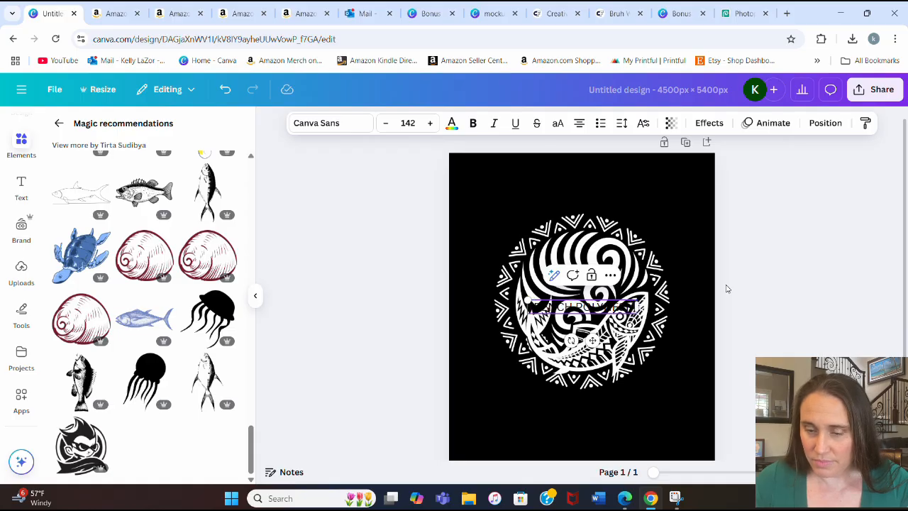
pyautogui.write('A')
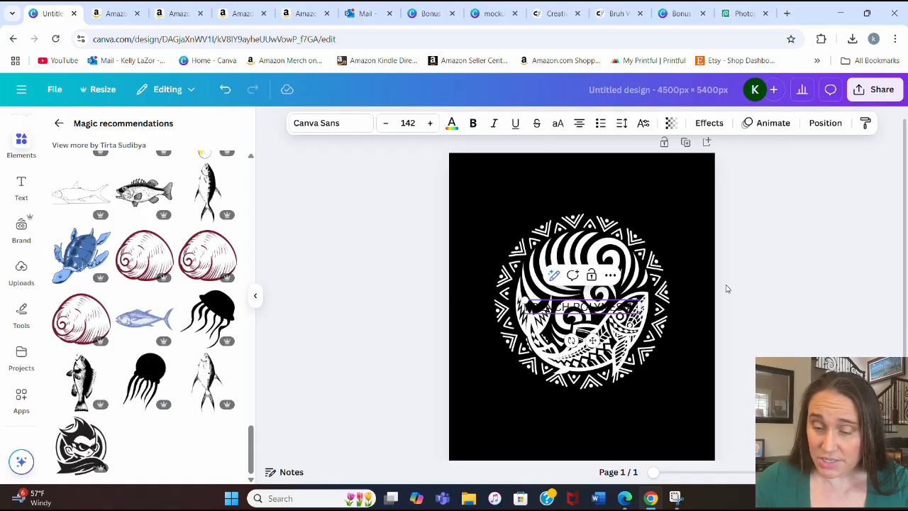
pyautogui.write(' TAHITI')
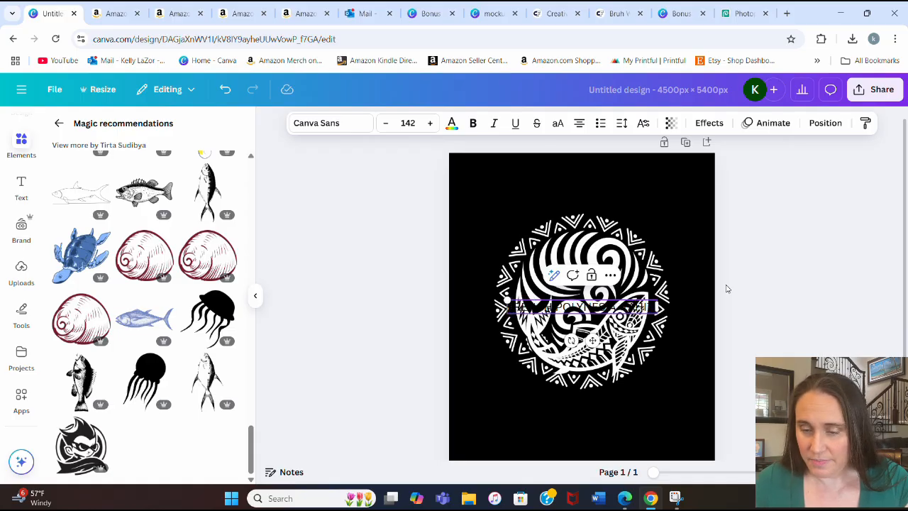
pyautogui.write(' MOOREA')
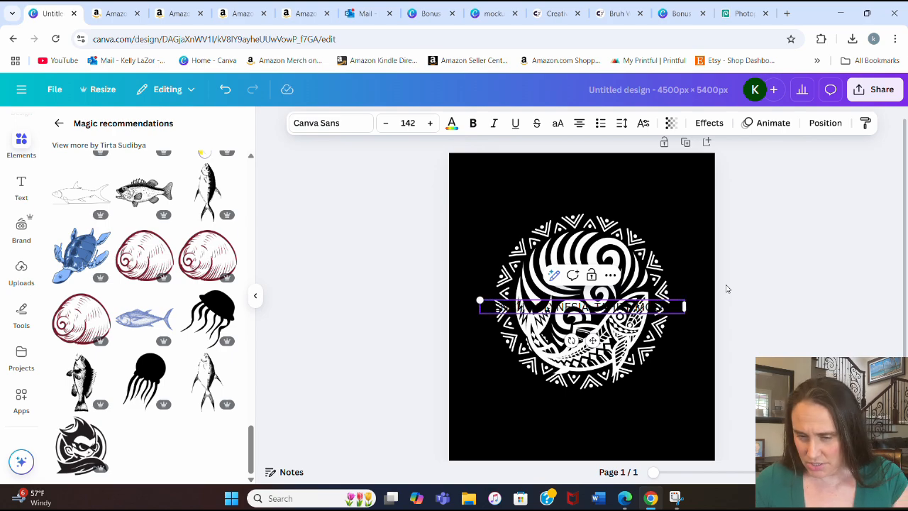
pyautogui.write('  BORA')
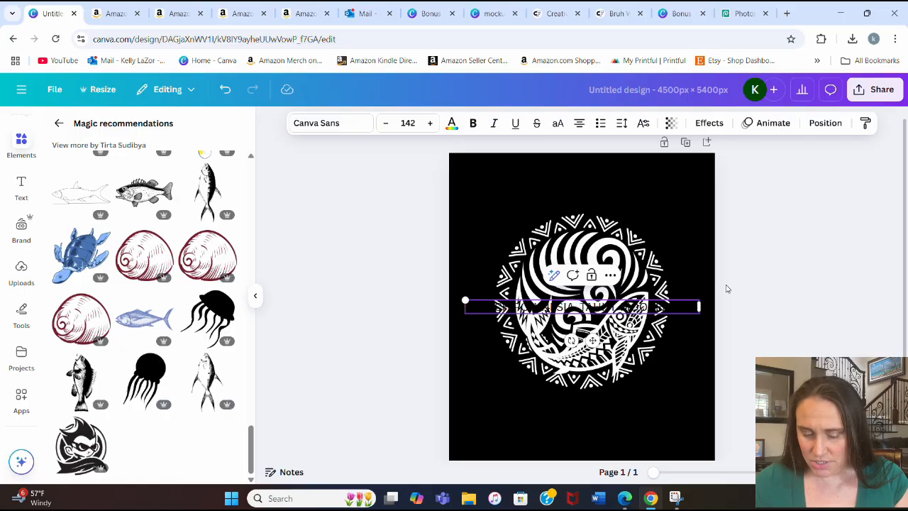
pyautogui.write(' BORA')
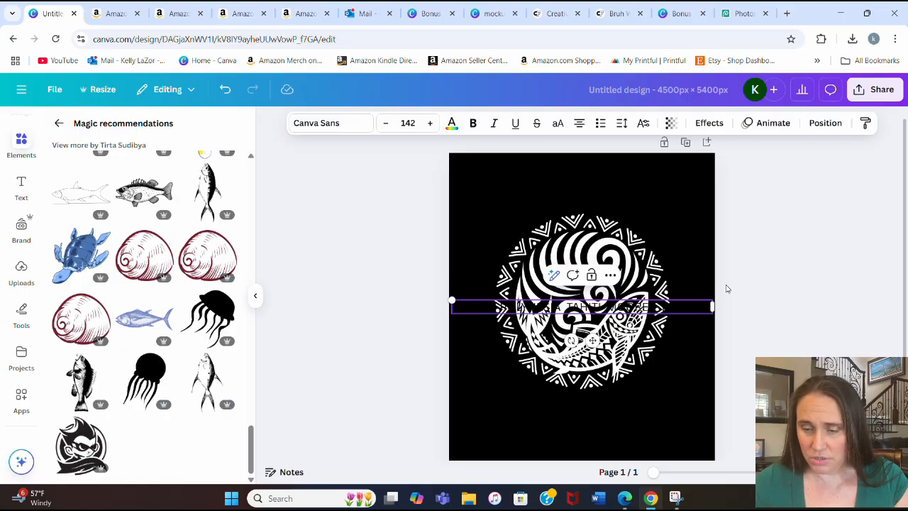
pyautogui.click(708, 227)
# - Color the place-name text white, and position it above the ring in a box wide enough for a single line
pyautogui.click(642, 315)
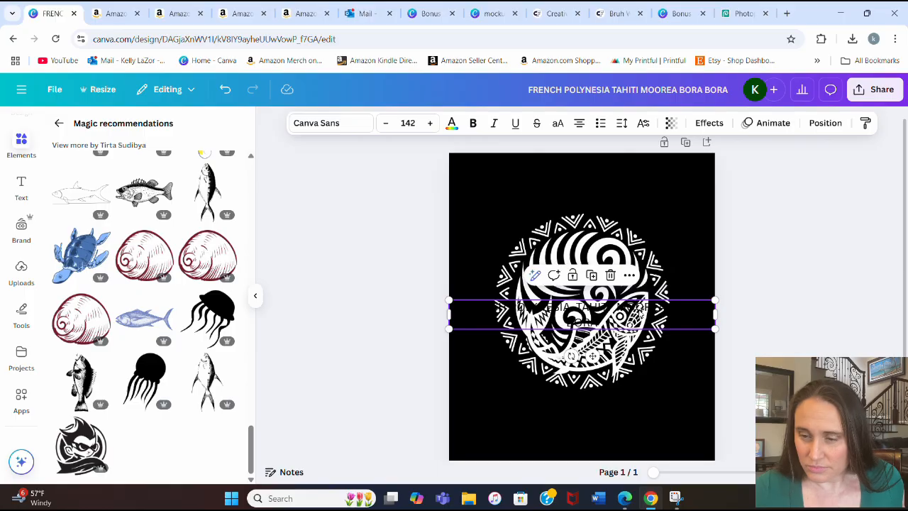
pyautogui.click(451, 124)
pyautogui.click(222, 360)
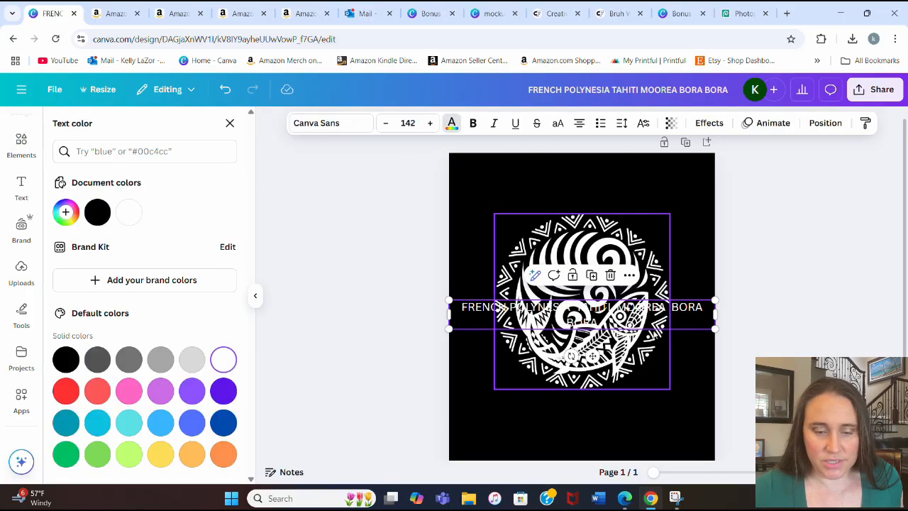
pyautogui.click(739, 348)
pyautogui.moveTo(656, 317); pyautogui.dragTo(648, 203)
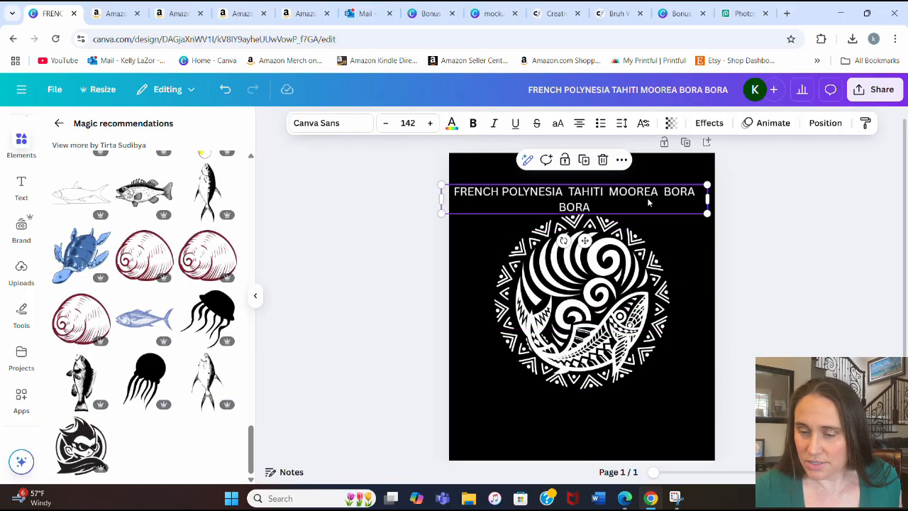
pyautogui.moveTo(712, 198); pyautogui.dragTo(794, 167)
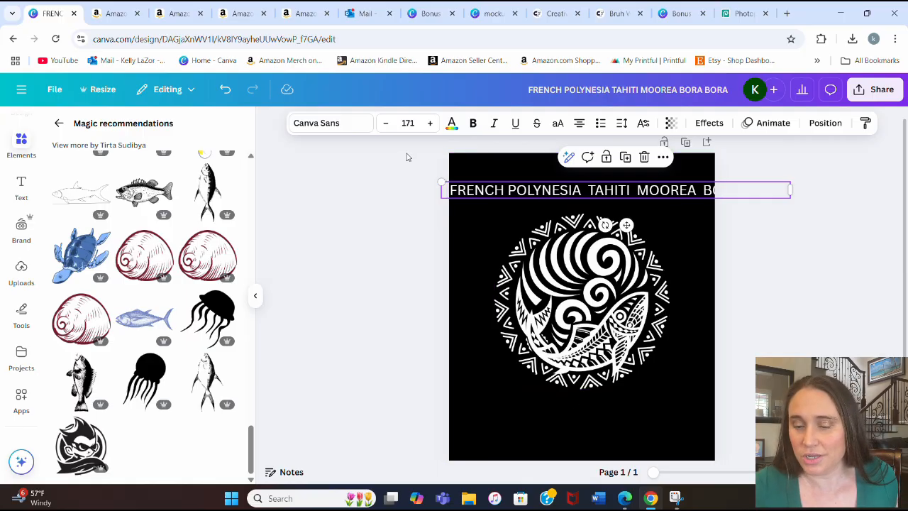
# - Search the fonts for "PAALA" and set the place-name text in Paalalabas Wide
pyautogui.click(344, 126)
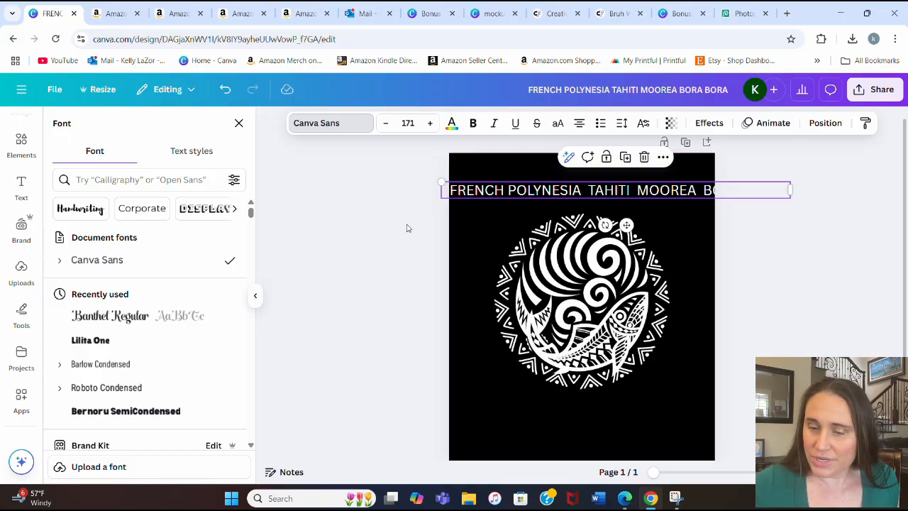
pyautogui.click(104, 182)
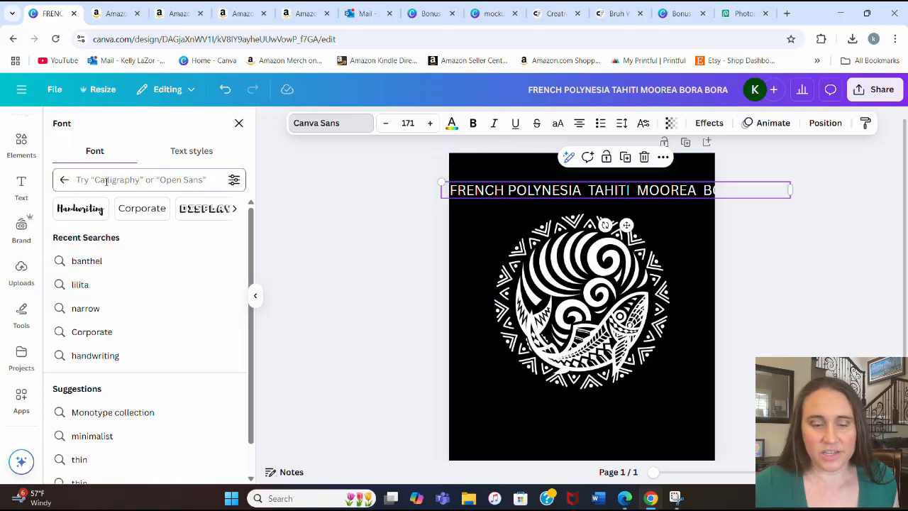
pyautogui.write('PAA')
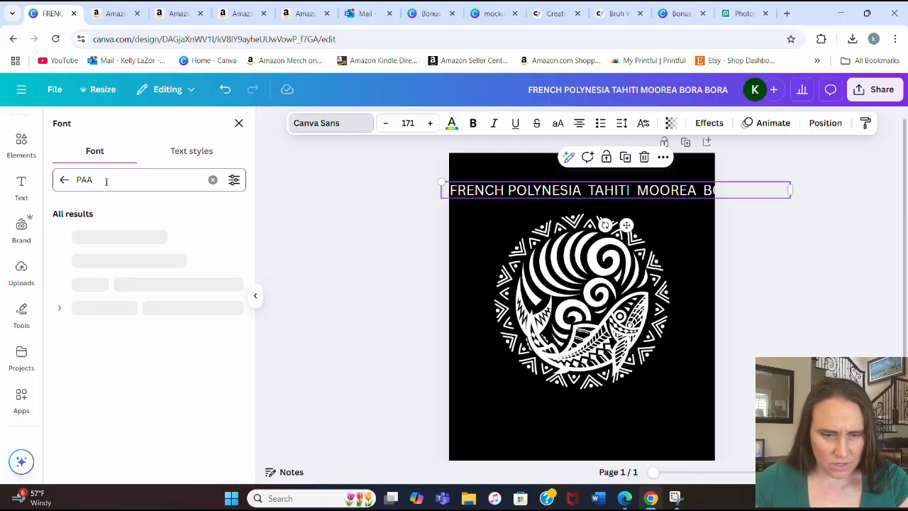
pyautogui.write('LA')
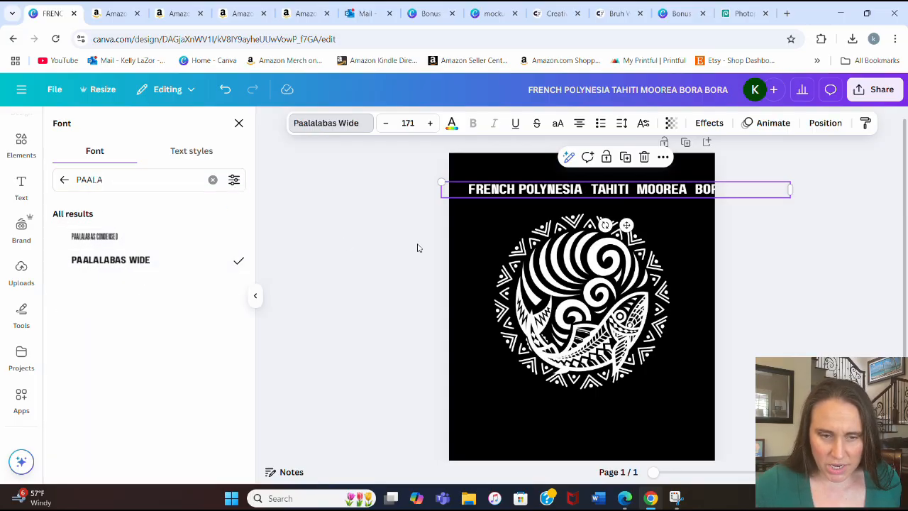
# - Enlarge the place-name text to size 210 and add extra spaces between the separate place names
pyautogui.moveTo(723, 192); pyautogui.dragTo(688, 204)
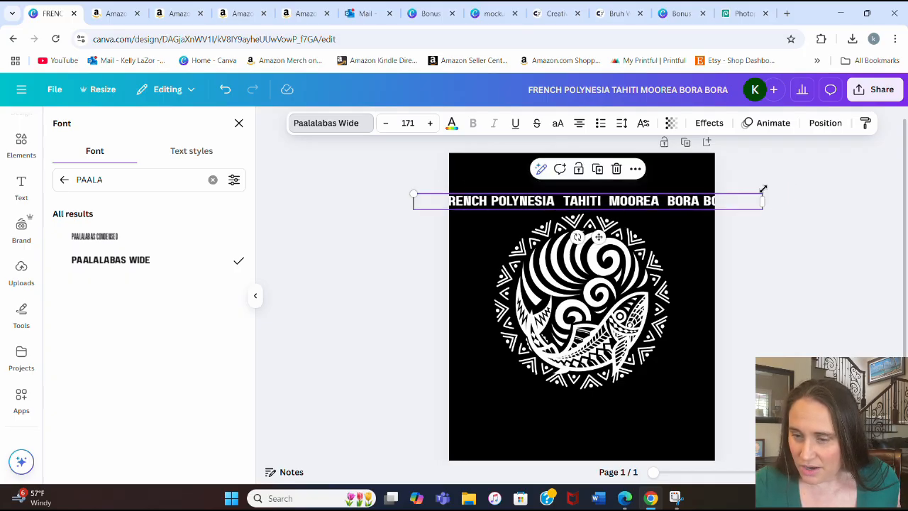
pyautogui.moveTo(764, 189); pyautogui.dragTo(841, 188)
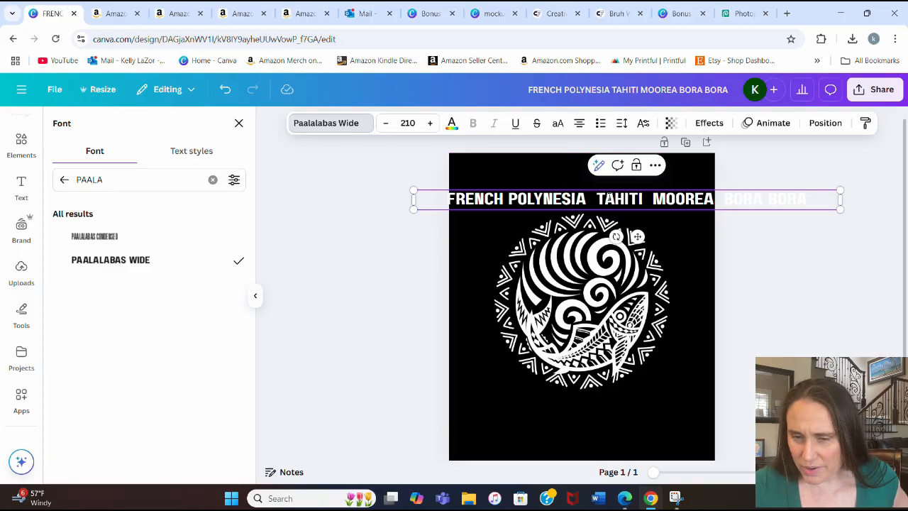
pyautogui.click(652, 204)
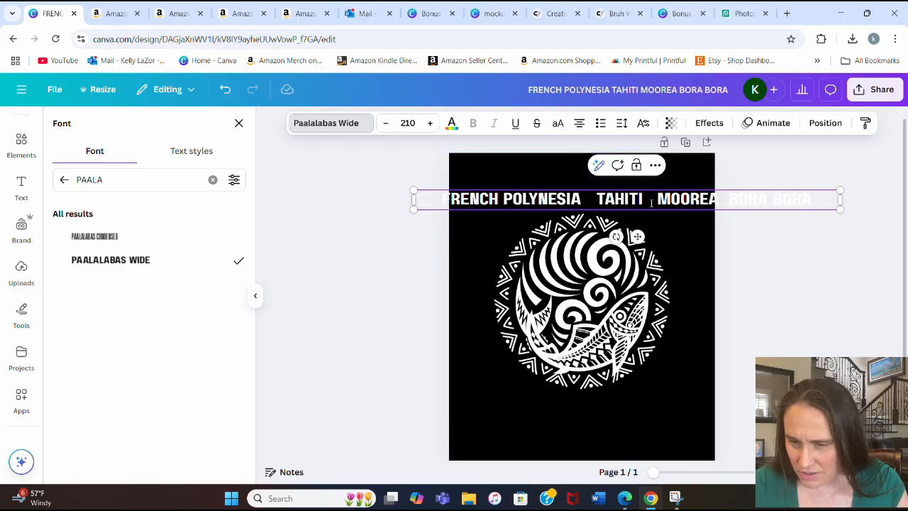
pyautogui.click(728, 202)
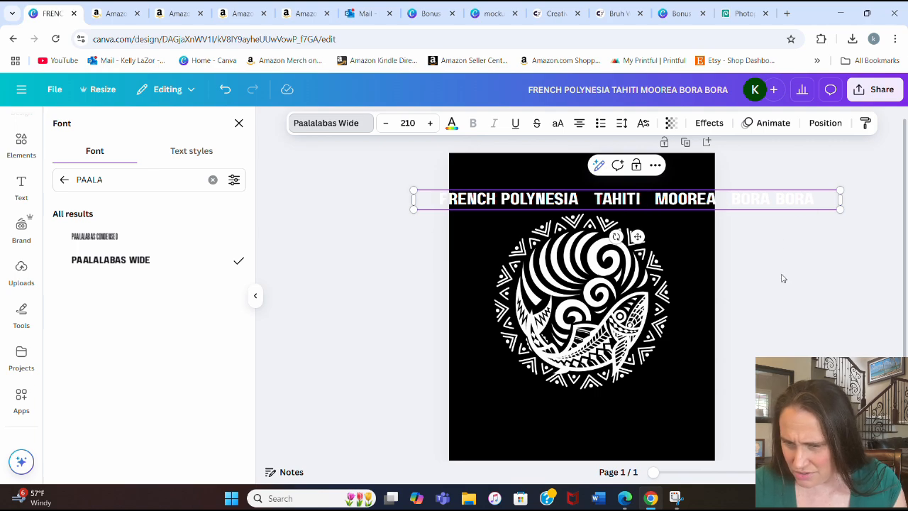
# - Apply the Curve shape effect to the place-name text with a curve value of 61
pyautogui.click(710, 122)
pyautogui.scroll(-3, 142, 355)
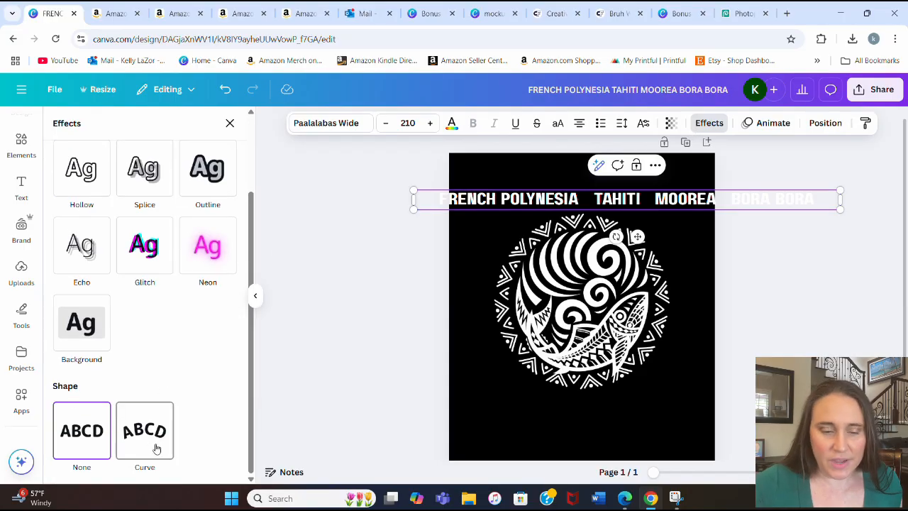
pyautogui.click(145, 426)
pyautogui.scroll(-1, 157, 413)
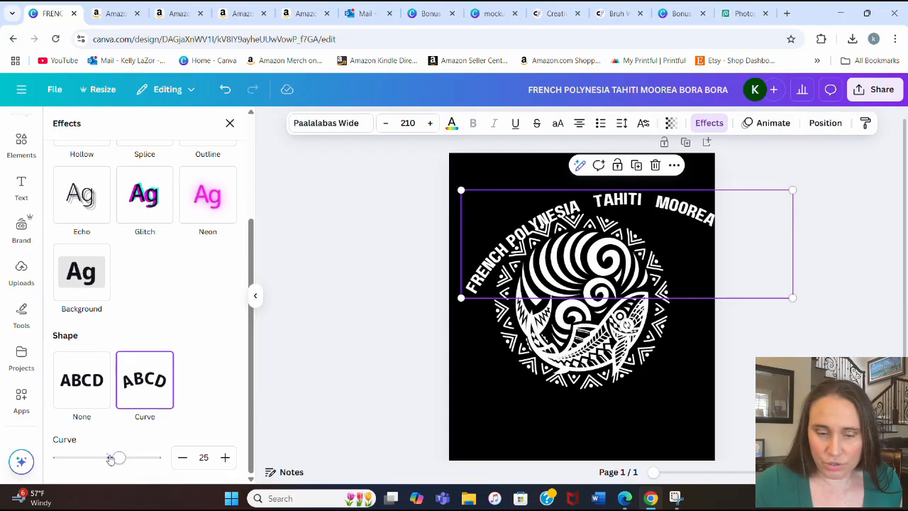
pyautogui.moveTo(120, 460); pyautogui.dragTo(137, 460)
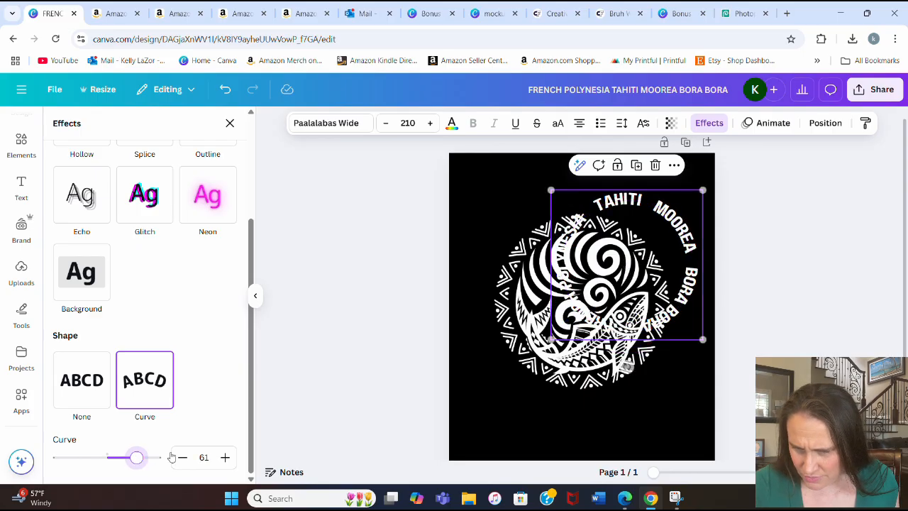
# - Enlarge the curved text to size 335 and center it around the triangle-patterned ring
pyautogui.moveTo(698, 336); pyautogui.dragTo(711, 400)
pyautogui.moveTo(674, 325); pyautogui.dragTo(700, 377)
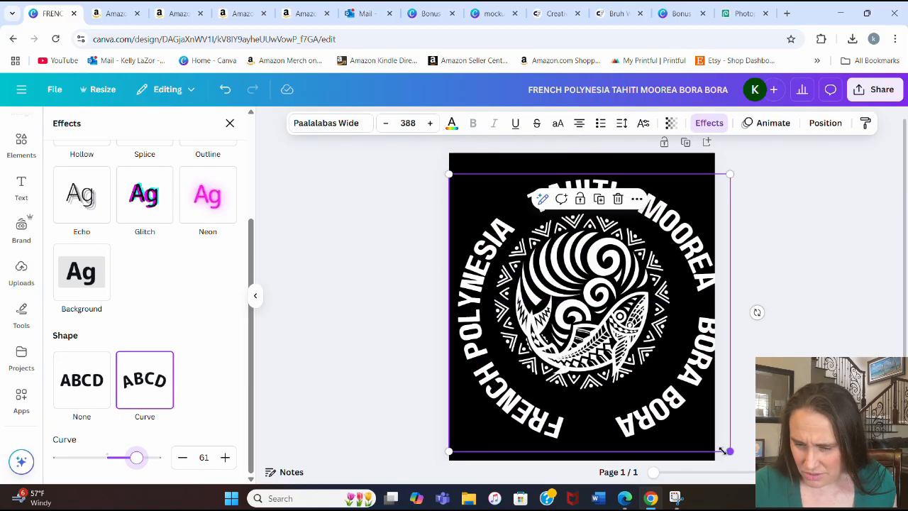
pyautogui.moveTo(728, 450); pyautogui.dragTo(701, 425)
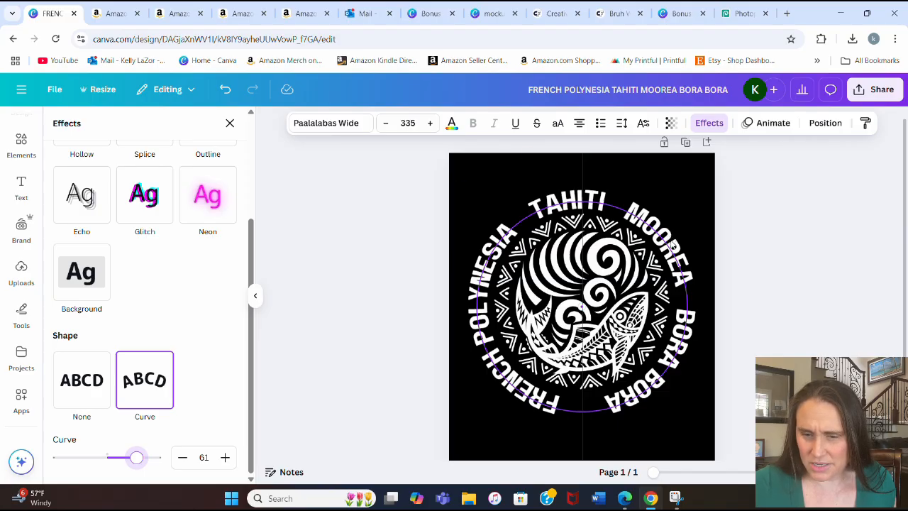
# - Increase the curve value of the circular place-name text to 62
pyautogui.click(672, 245)
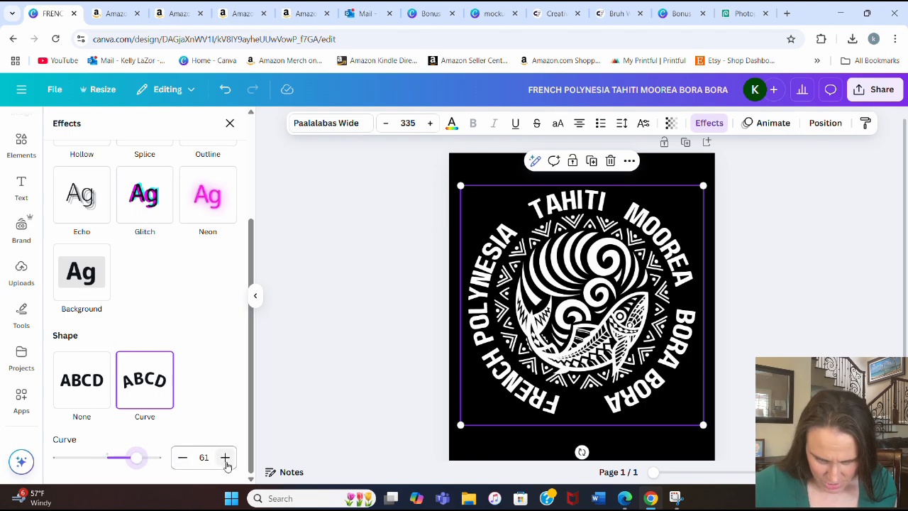
pyautogui.click(225, 458)
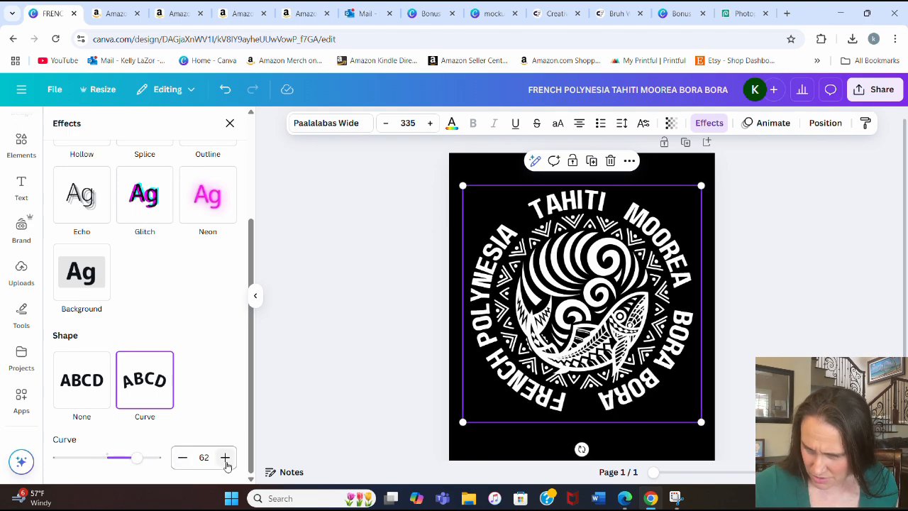
pyautogui.click(760, 275)
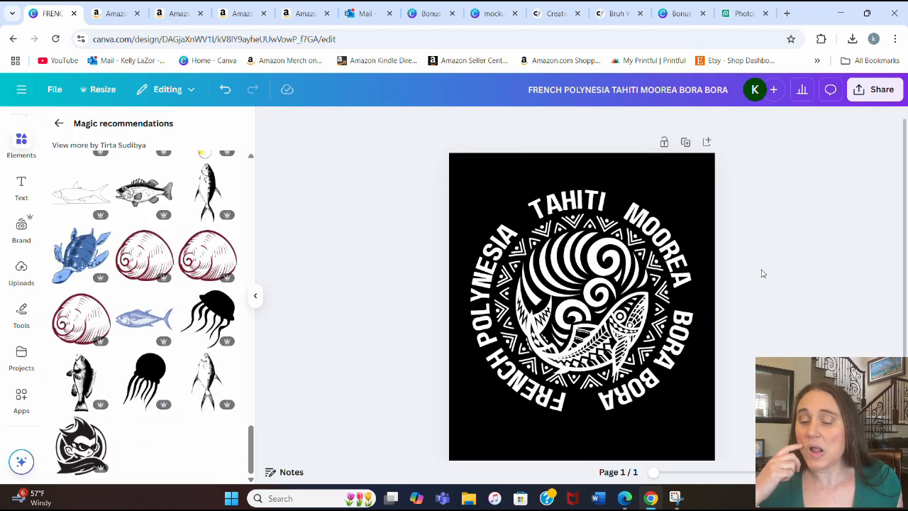
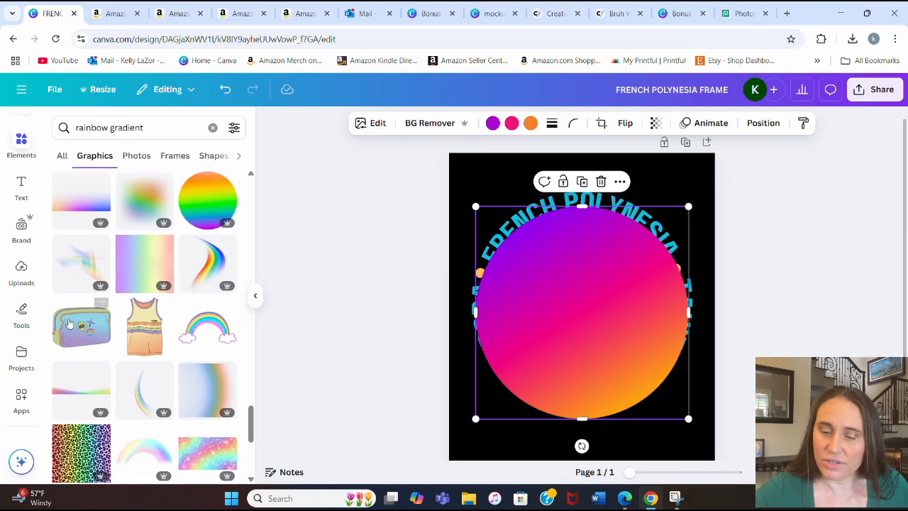
pyautogui.scroll(-3, 129, 331)
pyautogui.scroll(-2, 129, 332)
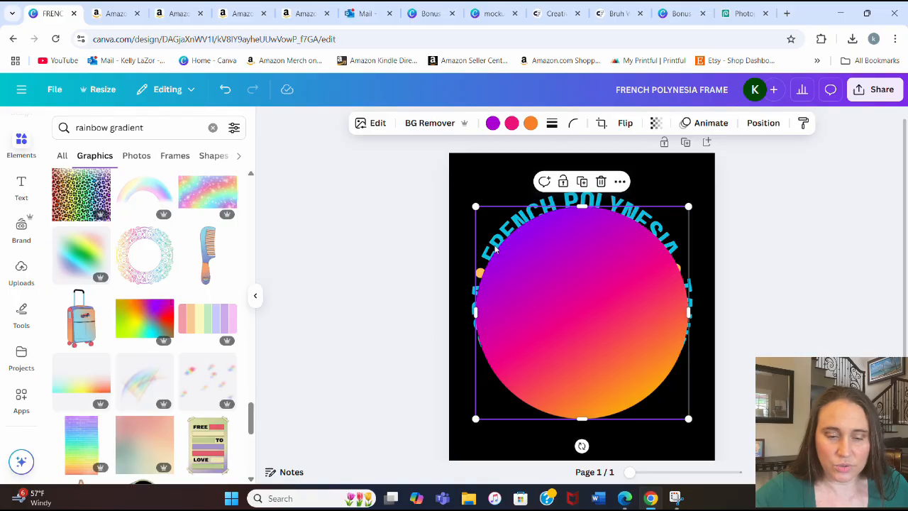
pyautogui.scroll(-5, 128, 298)
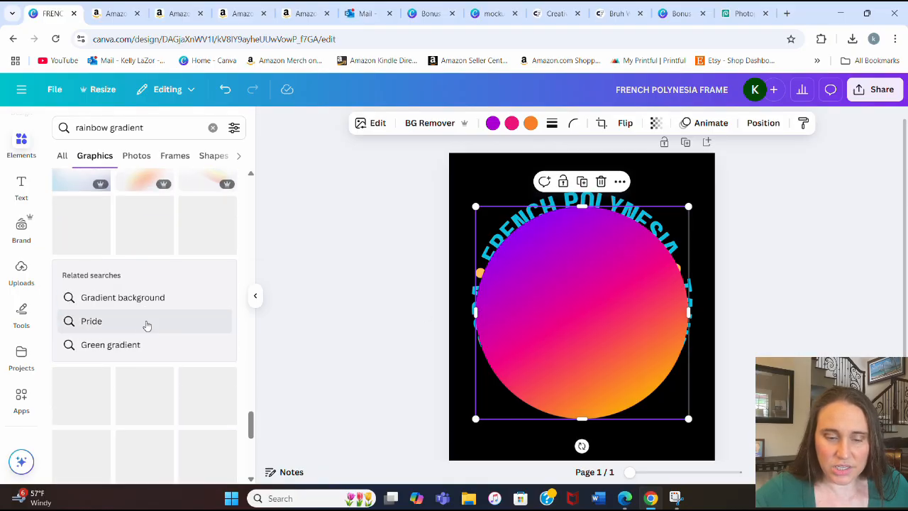
# - Enlarge and reposition the purple-pink-orange gradient circle so it covers all of the circular text and artwork
pyautogui.click(335, 261)
pyautogui.moveTo(589, 310); pyautogui.dragTo(582, 286)
pyautogui.moveTo(681, 394); pyautogui.dragTo(708, 429)
pyautogui.moveTo(659, 357); pyautogui.dragTo(657, 357)
pyautogui.click(845, 347)
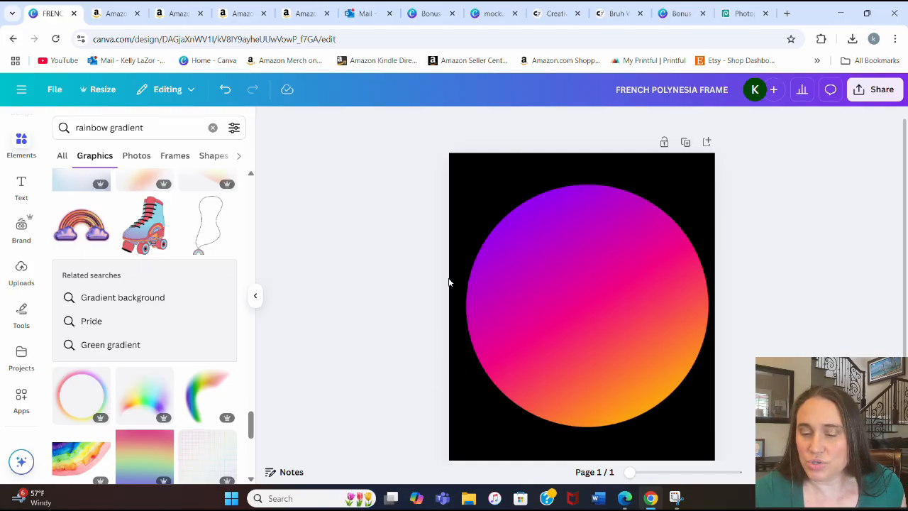
pyautogui.click(584, 252)
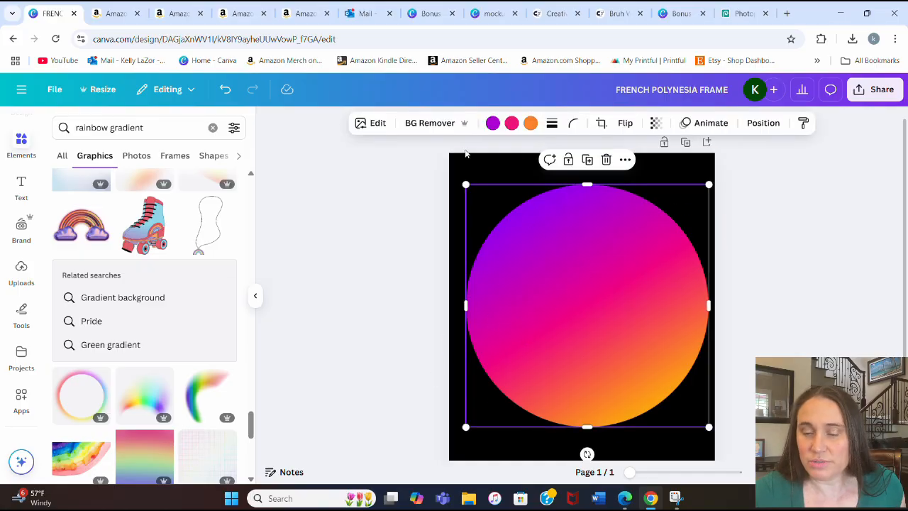
# - Open the gradient circle's image adjustments and set its brightness to 31
pyautogui.click(373, 128)
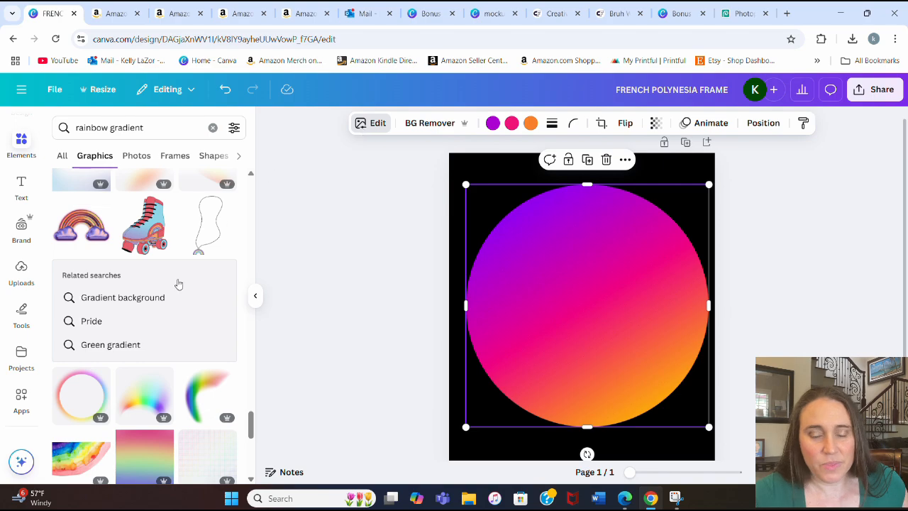
pyautogui.click(369, 125)
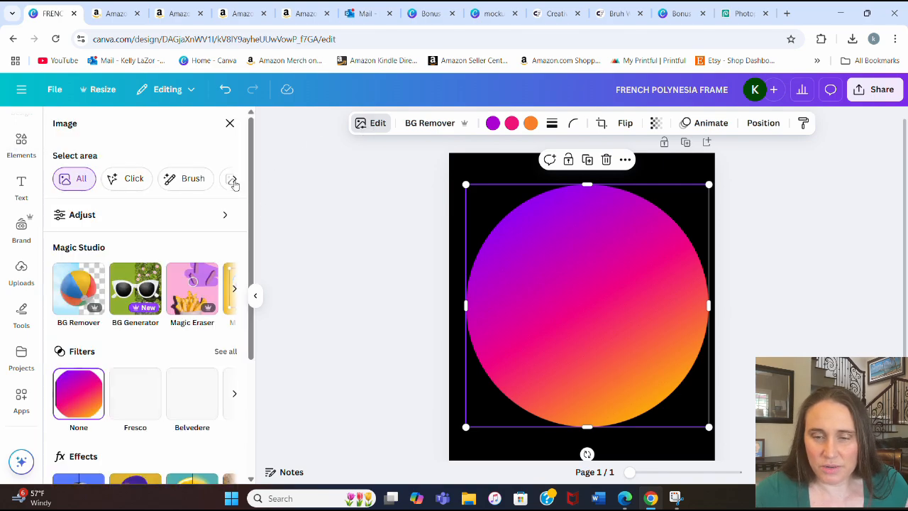
pyautogui.click(213, 218)
pyautogui.scroll(-3, 177, 229)
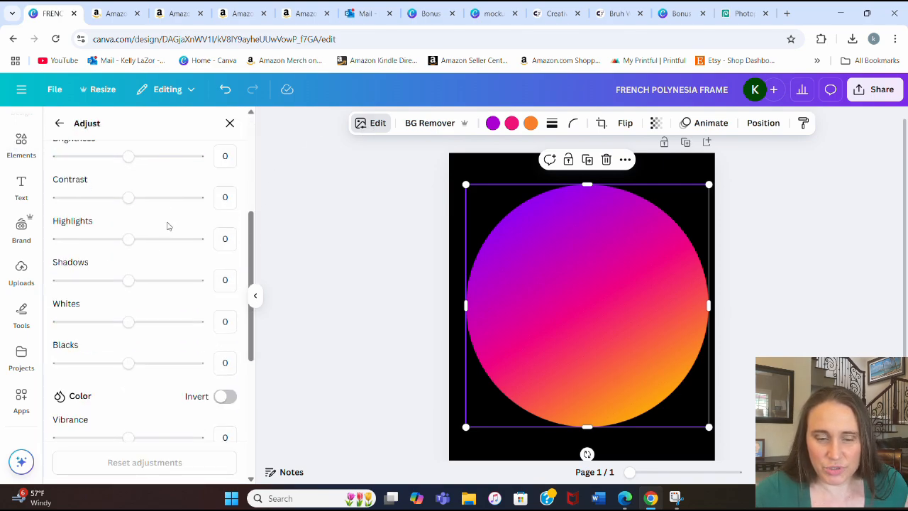
pyautogui.scroll(1, 144, 203)
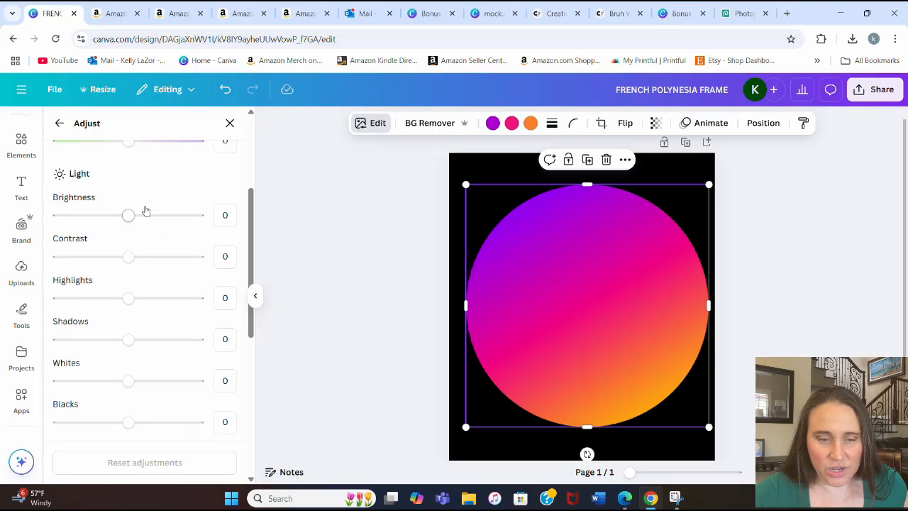
pyautogui.moveTo(129, 215); pyautogui.dragTo(150, 216)
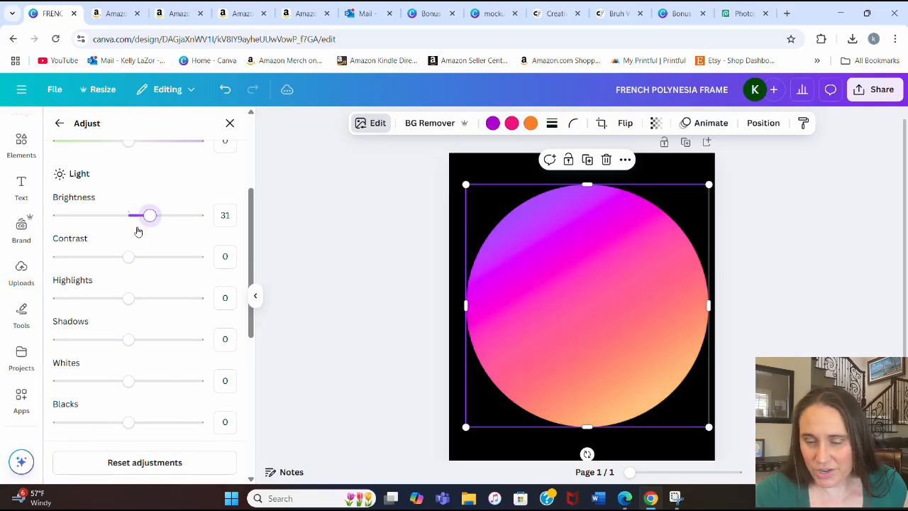
# - Set the gradient circle's vibrance to 66 and raise its saturation close to the maximum
pyautogui.scroll(-3, 139, 232)
pyautogui.moveTo(131, 361); pyautogui.dragTo(166, 359)
pyautogui.click(148, 320)
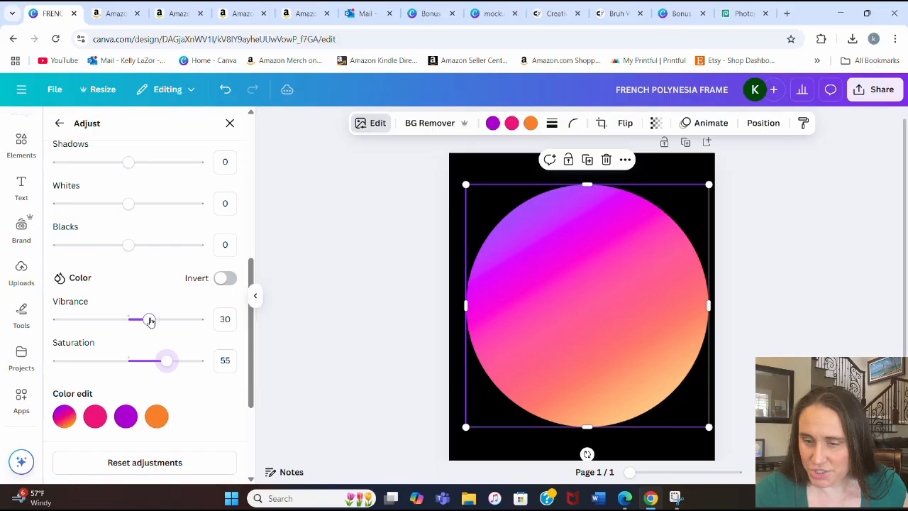
pyautogui.moveTo(150, 321); pyautogui.dragTo(176, 325)
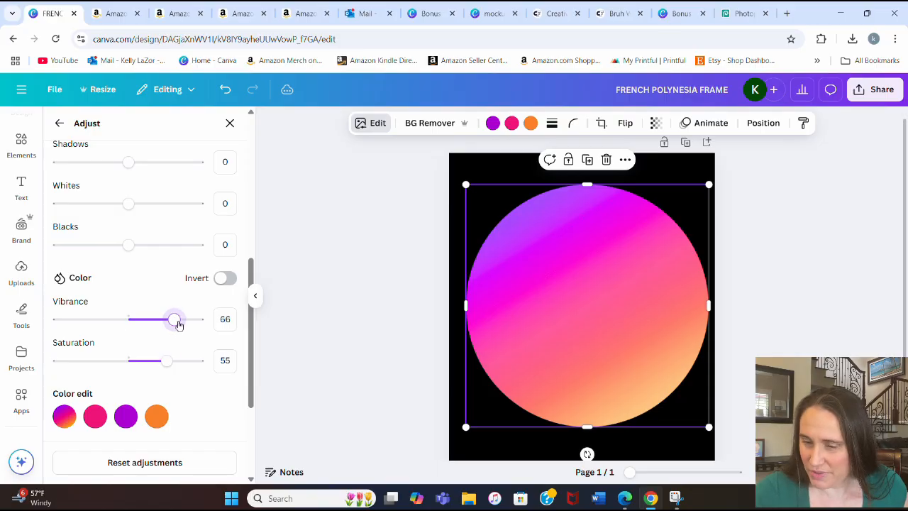
pyautogui.moveTo(166, 360); pyautogui.dragTo(197, 360)
# - Adjust the gradient circle's light settings to brightness 10, contrast -23 and highlights 15
pyautogui.scroll(4, 164, 334)
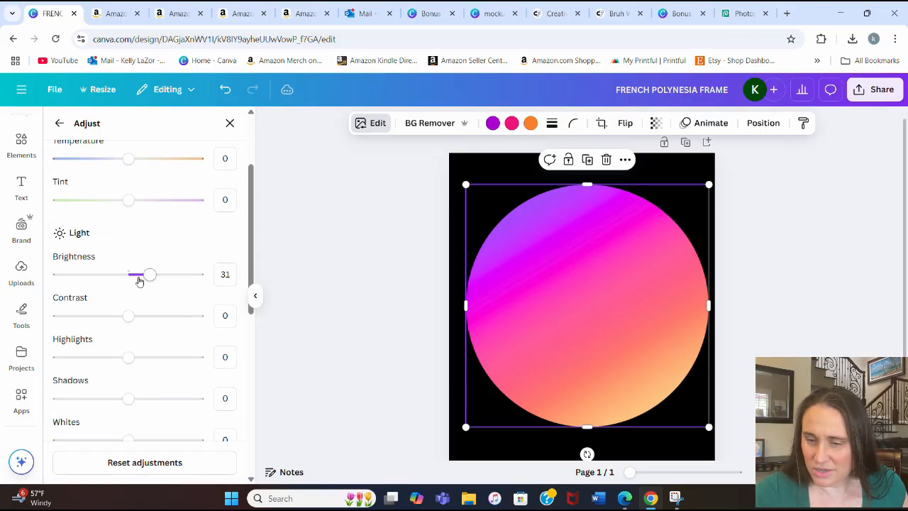
pyautogui.moveTo(148, 280); pyautogui.dragTo(145, 281)
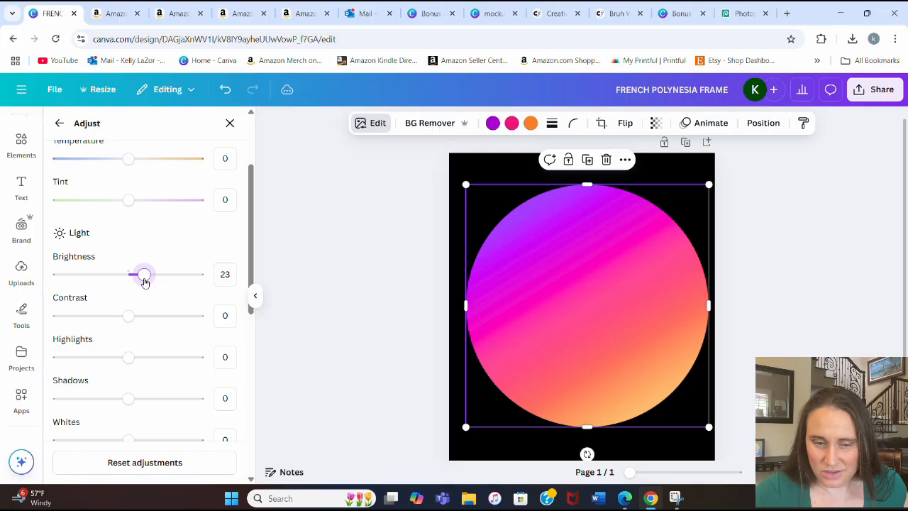
pyautogui.moveTo(129, 318); pyautogui.dragTo(110, 327)
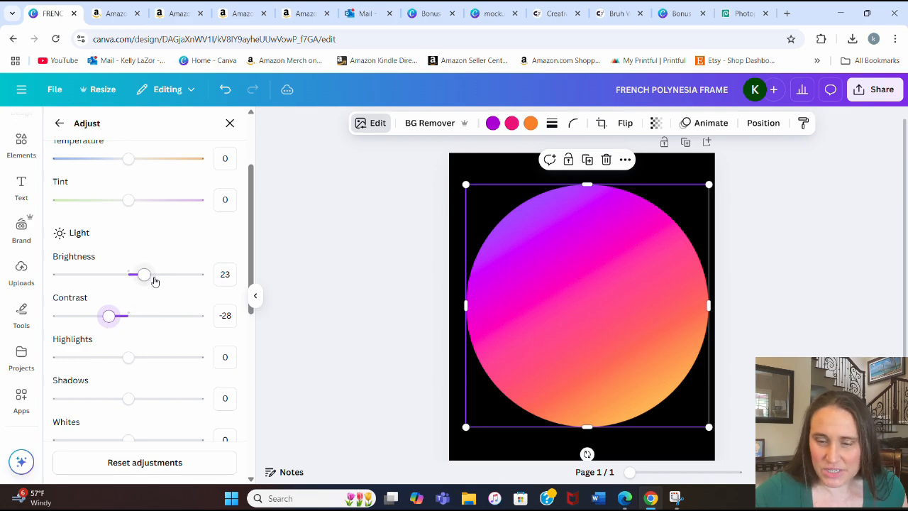
pyautogui.moveTo(144, 278); pyautogui.dragTo(135, 275)
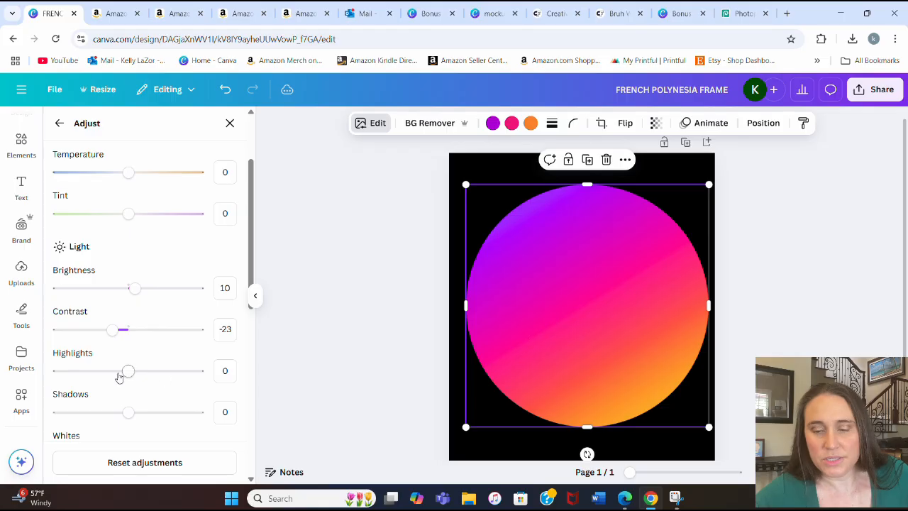
pyautogui.moveTo(132, 376)
pyautogui.mouseDown()
pyautogui.moveTo(217, 379)
pyautogui.moveTo(2, 353)
pyautogui.moveTo(140, 366)
pyautogui.mouseUp()
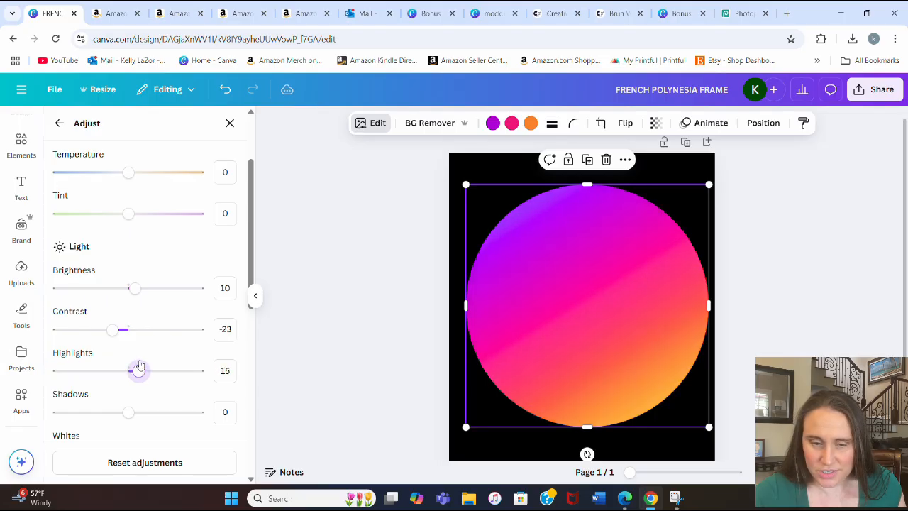
pyautogui.click(771, 291)
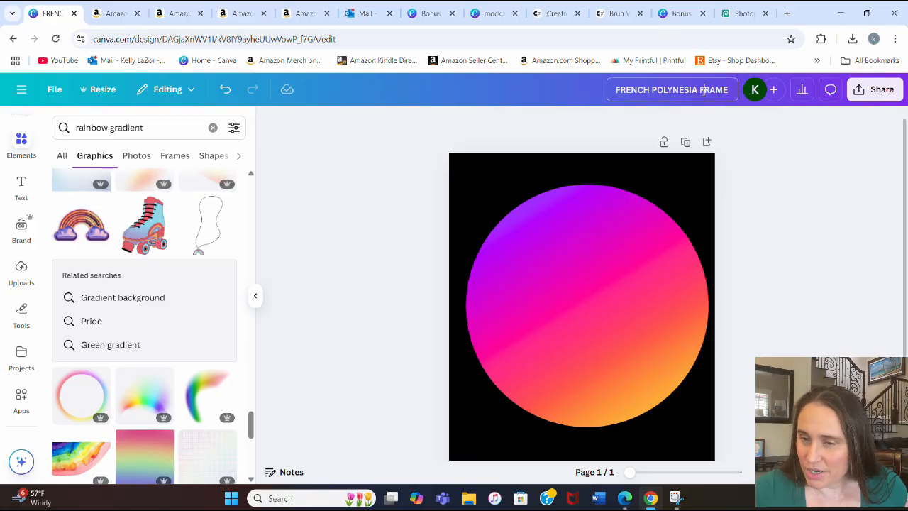
# - Rename the design as "FRENCH POLYNESIA rainbow mask"
pyautogui.moveTo(702, 91); pyautogui.dragTo(768, 96)
pyautogui.write('FE')
pyautogui.press('BackSpace')
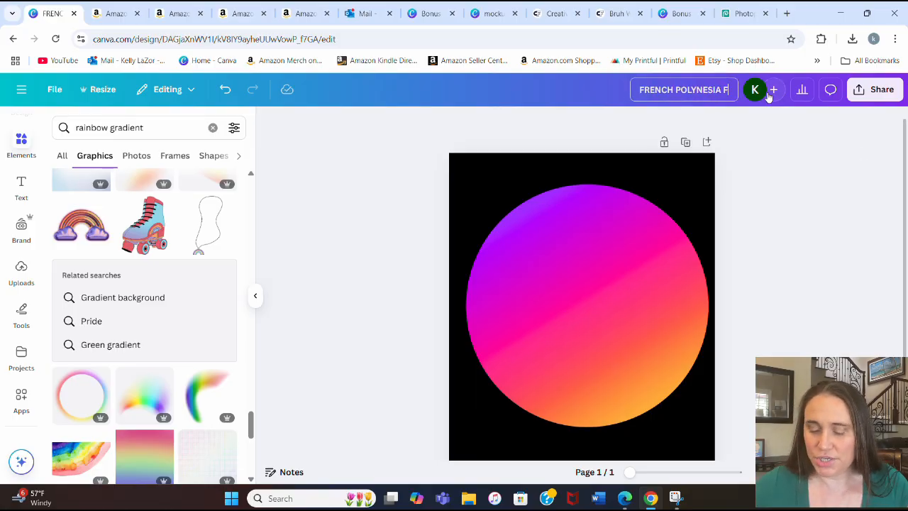
pyautogui.press('BackSpace')
pyautogui.write('rainbow mask')
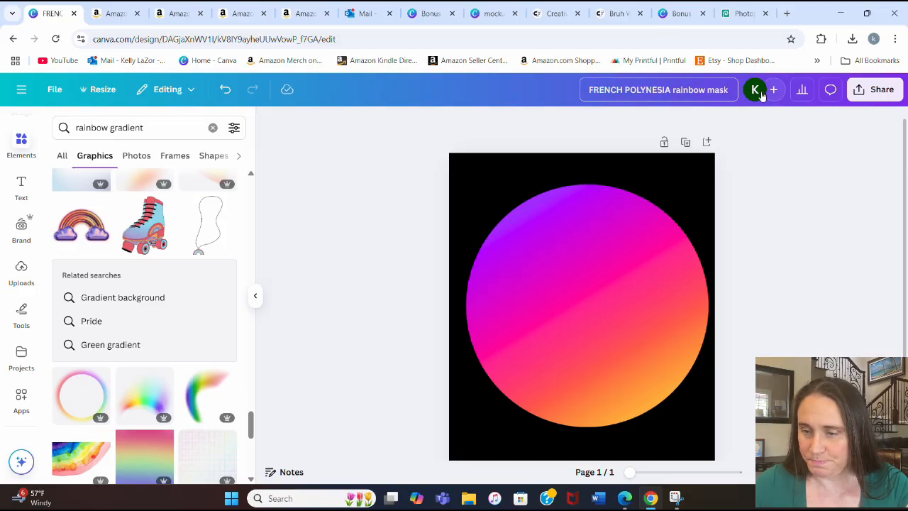
pyautogui.press('Return')
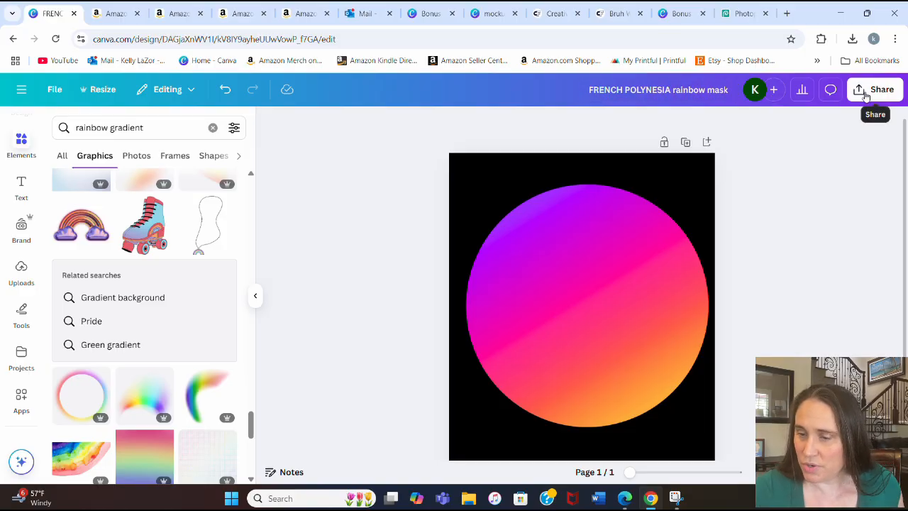
# - Download the rainbow mask design as a PNG at 4,500 × 5,400 px
pyautogui.click(865, 96)
pyautogui.click(693, 334)
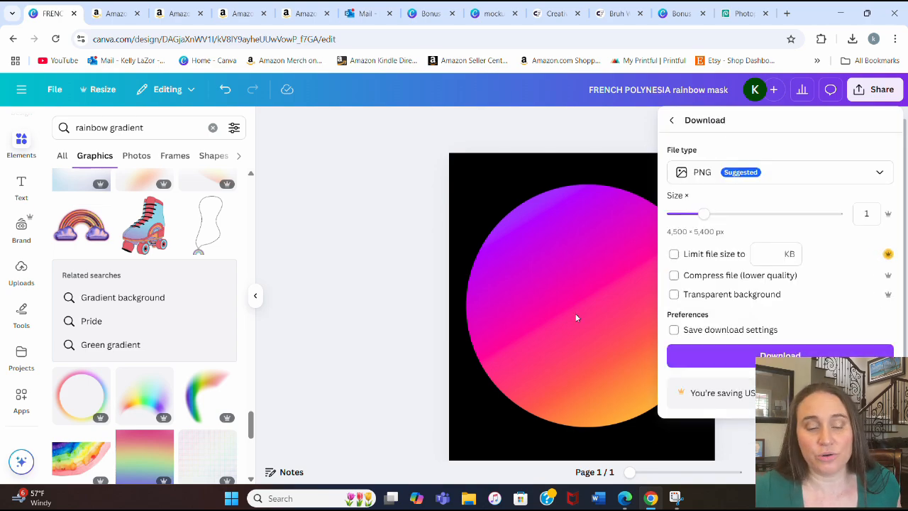
pyautogui.click(729, 359)
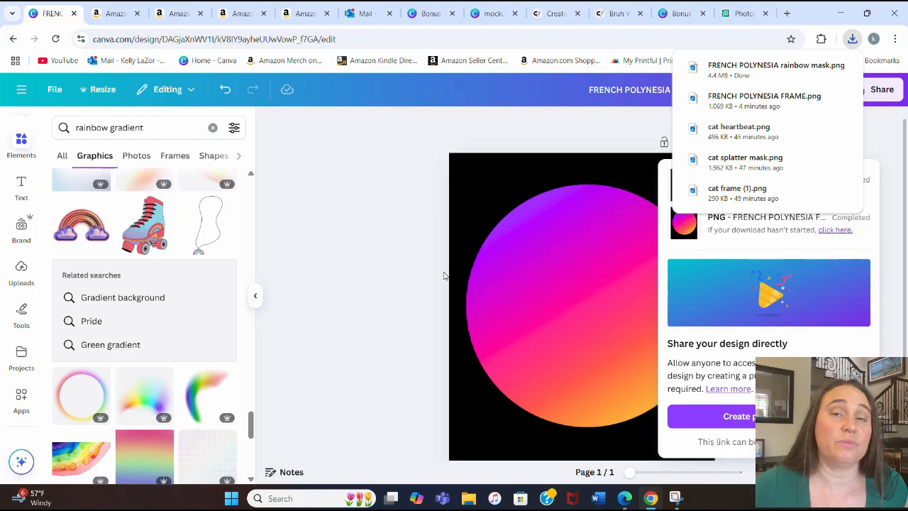
pyautogui.click(353, 246)
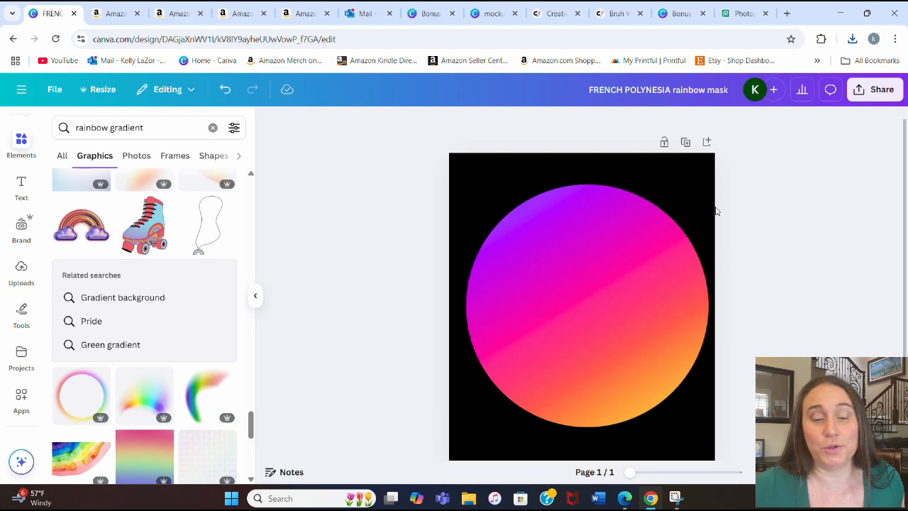
# - Switch to Photopea and open FRENCH POLYNESIA FRAME.png from the Downloads folder
pyautogui.click(738, 12)
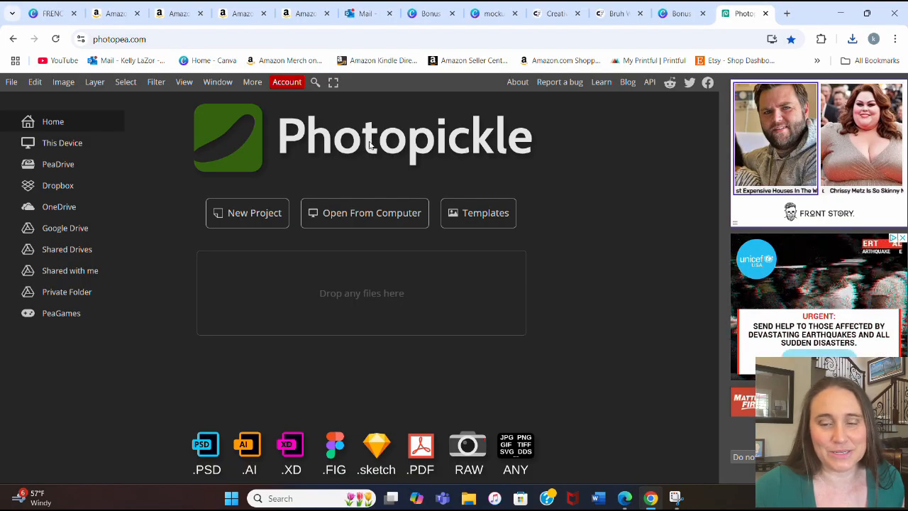
pyautogui.click(369, 214)
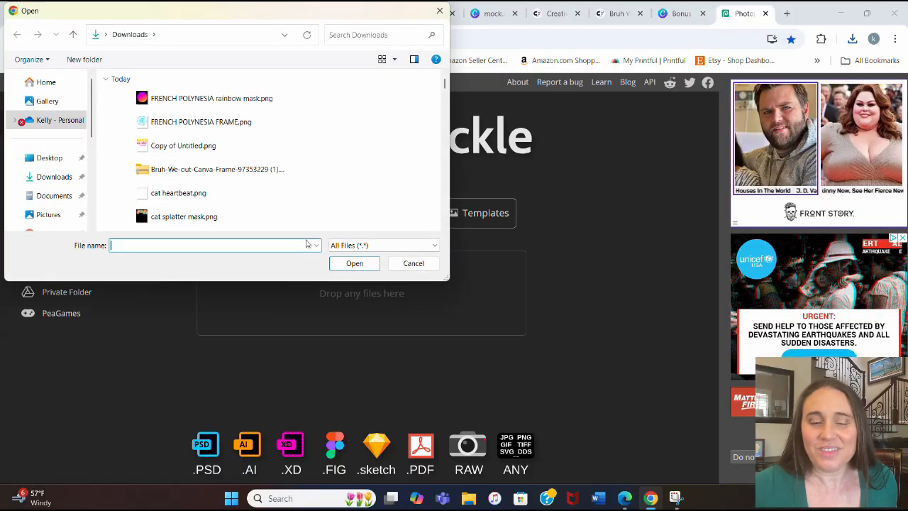
pyautogui.click(245, 122)
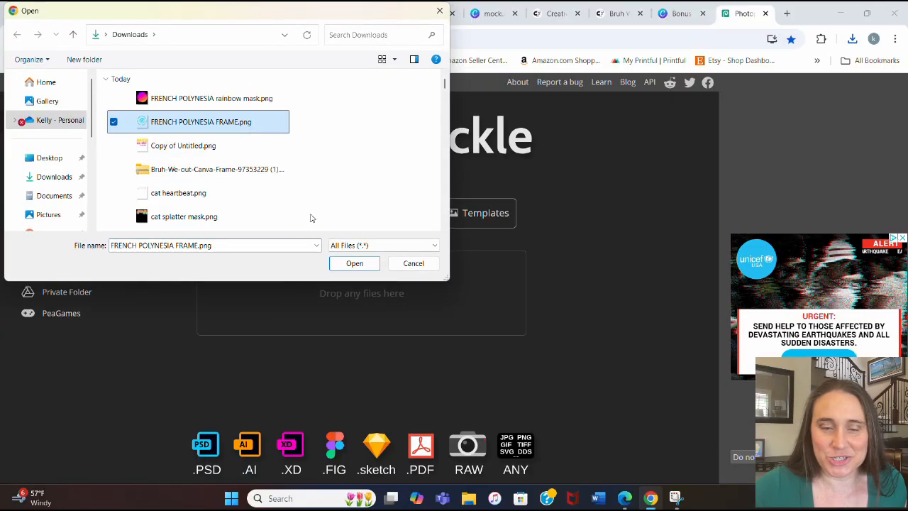
pyautogui.click(355, 263)
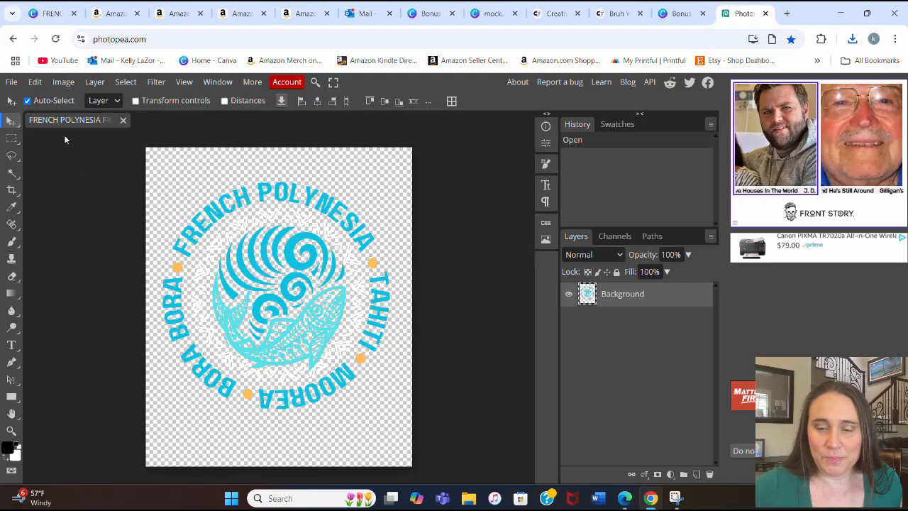
# - Place FRENCH POLYNESIA rainbow mask.png over the frame artwork and shift it around to check its coverage of the circular text
pyautogui.click(11, 82)
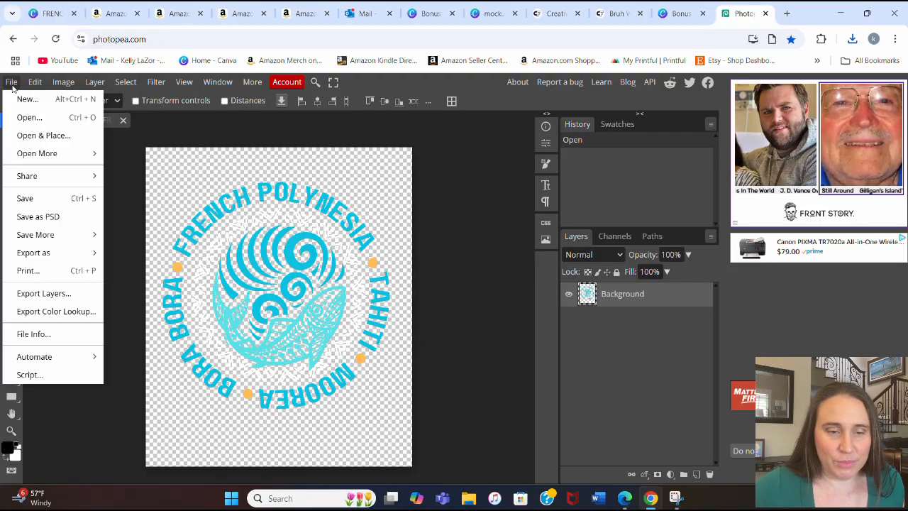
pyautogui.click(20, 136)
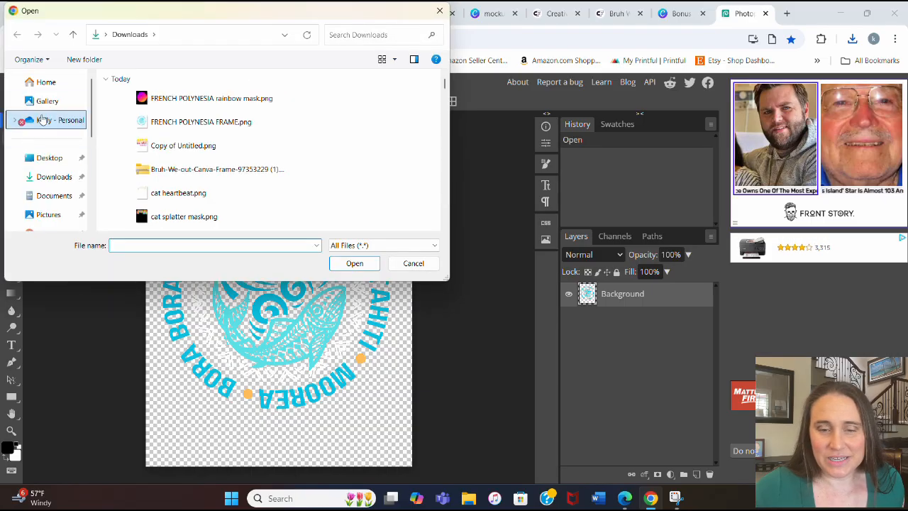
pyautogui.click(215, 100)
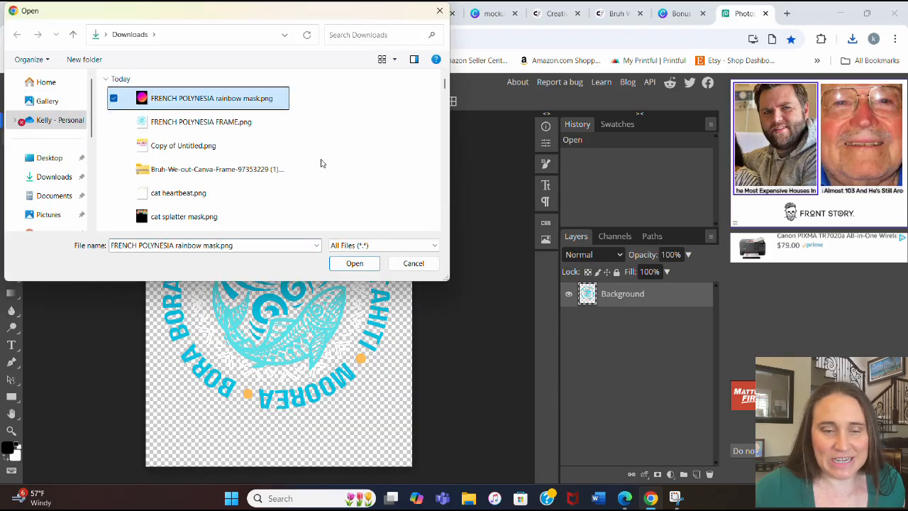
pyautogui.click(342, 264)
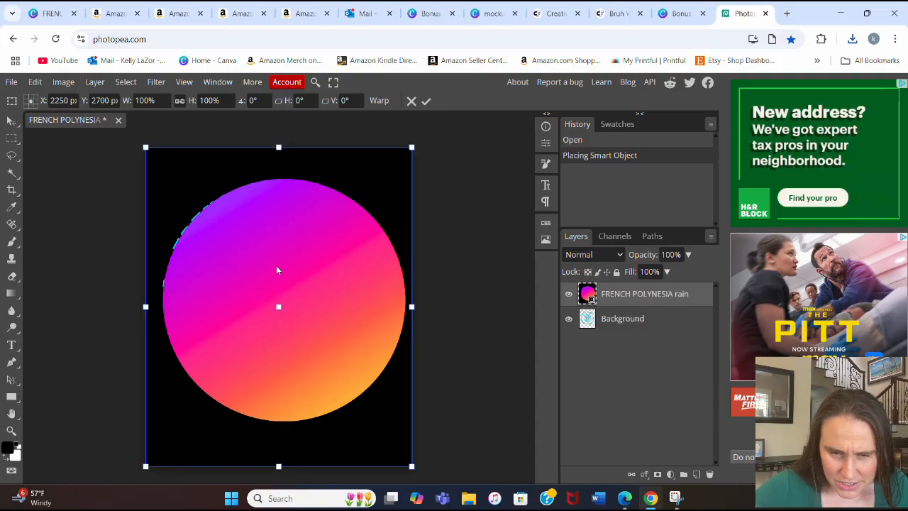
pyautogui.moveTo(276, 270); pyautogui.dragTo(279, 255)
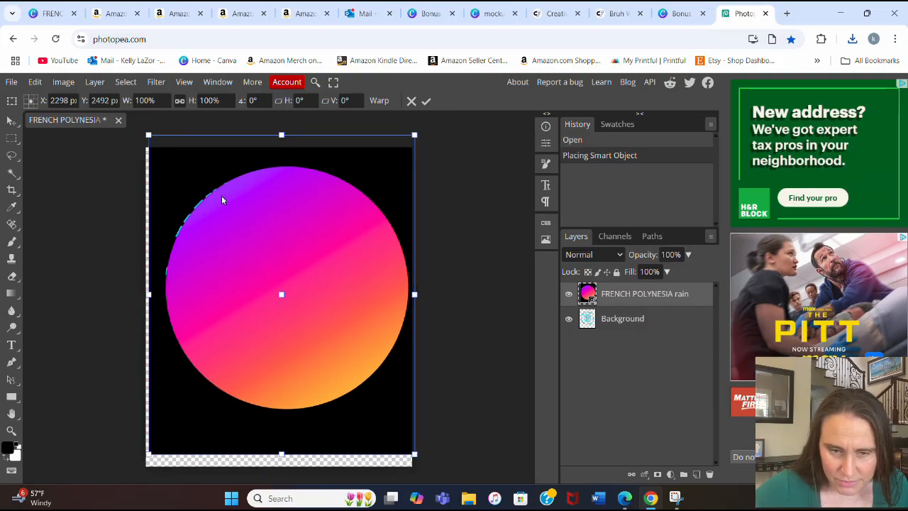
pyautogui.moveTo(321, 276); pyautogui.dragTo(363, 293)
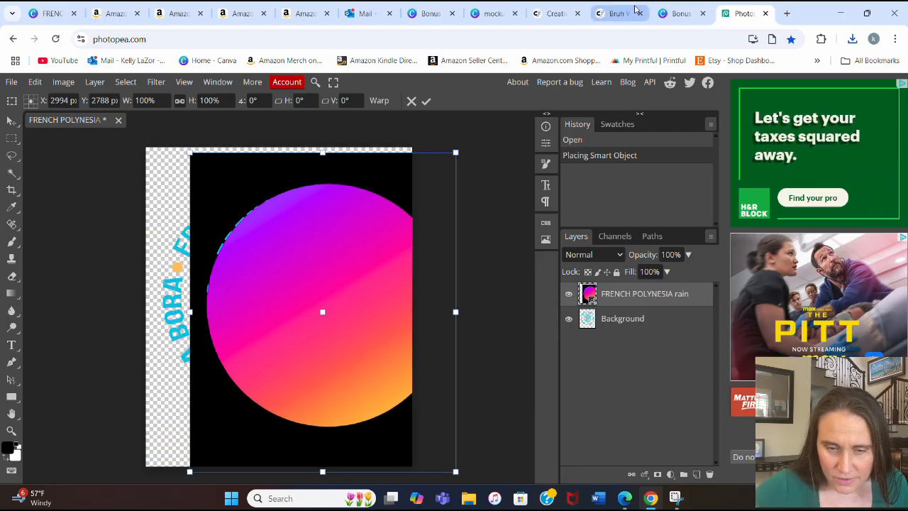
# - Switch back to the Canva rainbow mask design and slightly enlarge the gradient circle from its lower-left corner
pyautogui.click(679, 14)
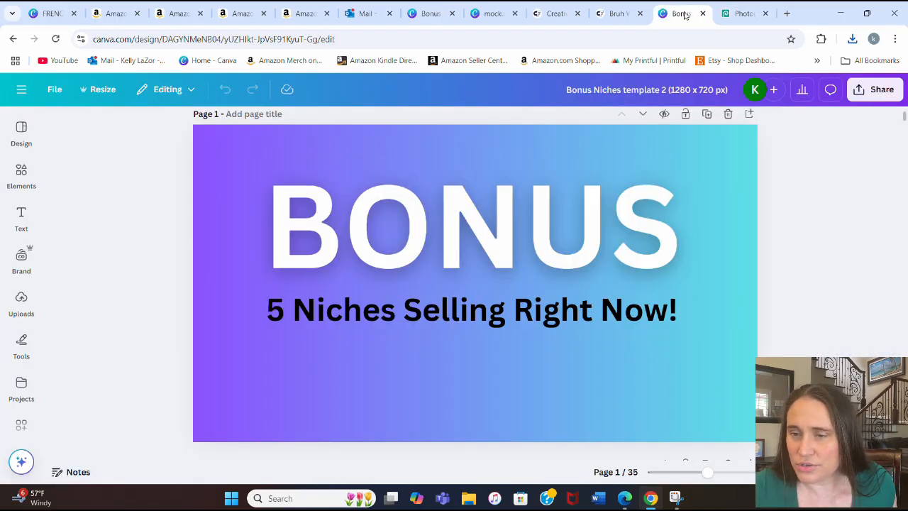
pyautogui.click(740, 13)
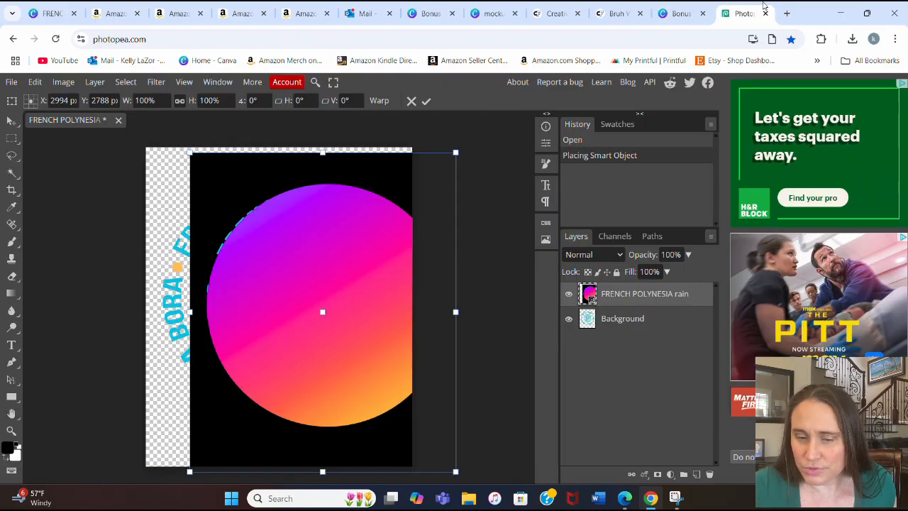
pyautogui.click(60, 14)
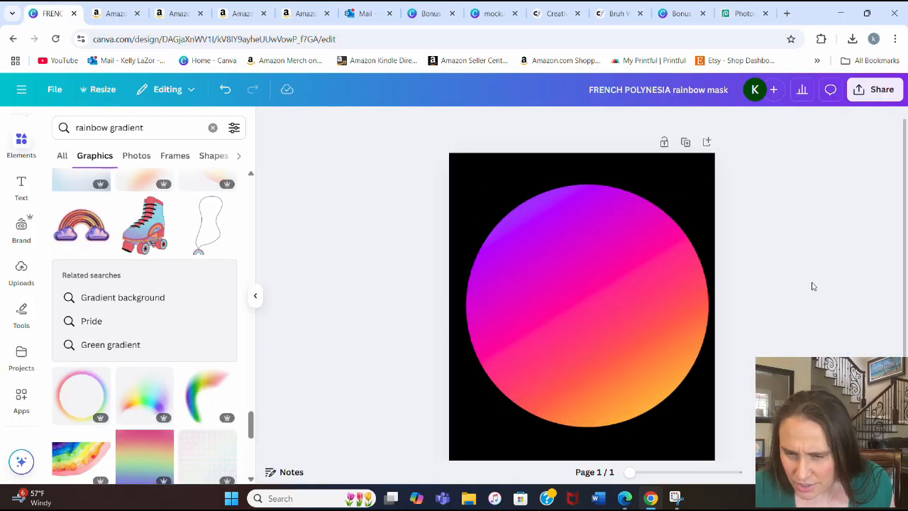
pyautogui.moveTo(630, 472)
pyautogui.mouseDown()
pyautogui.moveTo(652, 474)
pyautogui.moveTo(629, 473)
pyautogui.mouseUp()
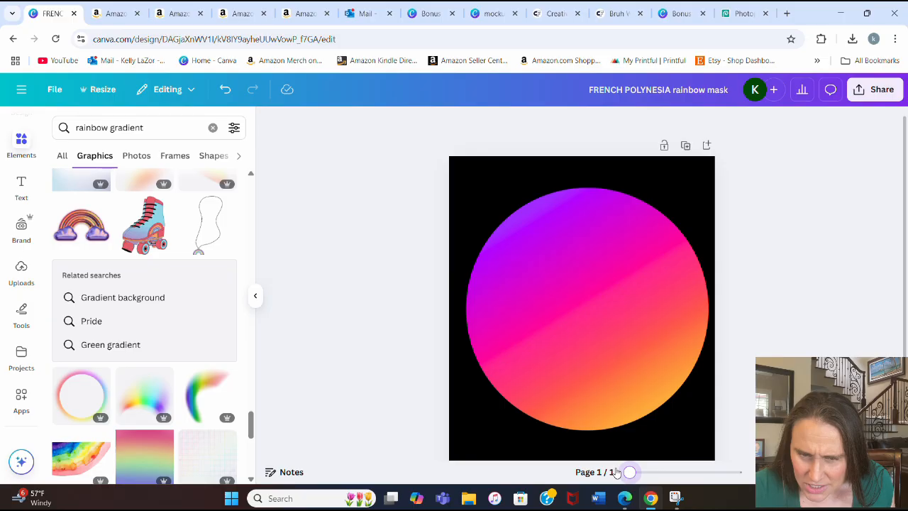
pyautogui.click(597, 378)
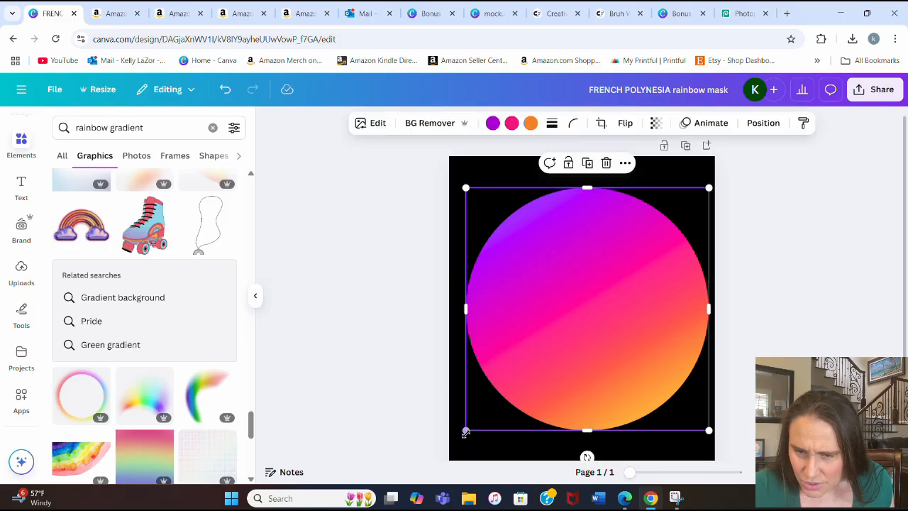
pyautogui.moveTo(464, 433); pyautogui.dragTo(459, 436)
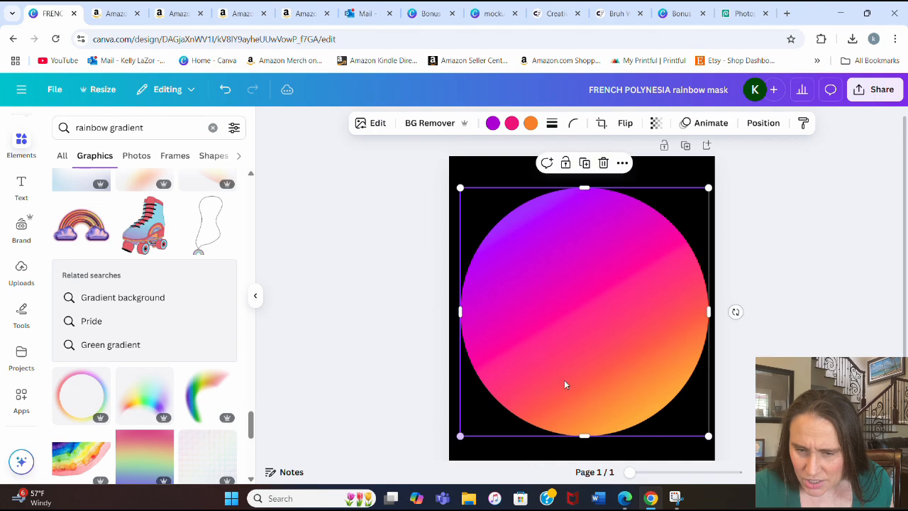
# - Set the gradient circle's transparency to 61 and shift it slightly up and left to centre it over the circular text
pyautogui.click(806, 330)
pyautogui.click(586, 336)
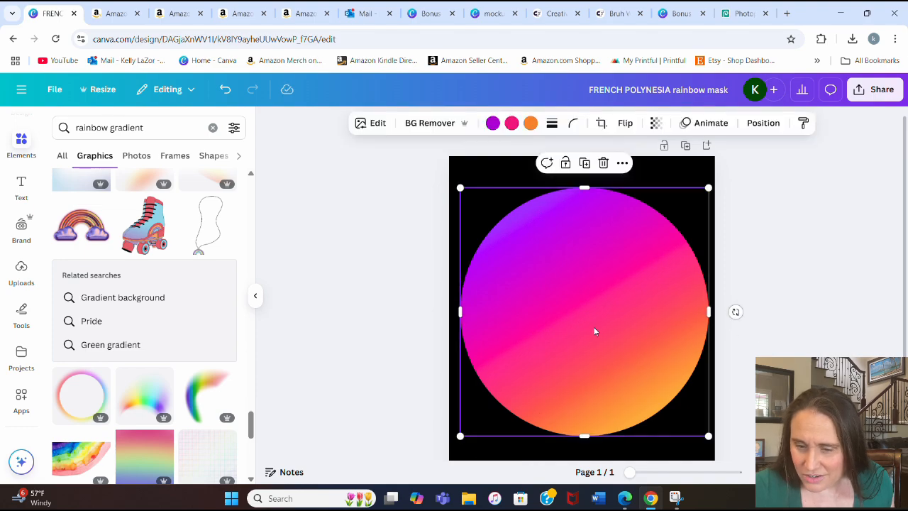
pyautogui.click(655, 123)
pyautogui.click(650, 175)
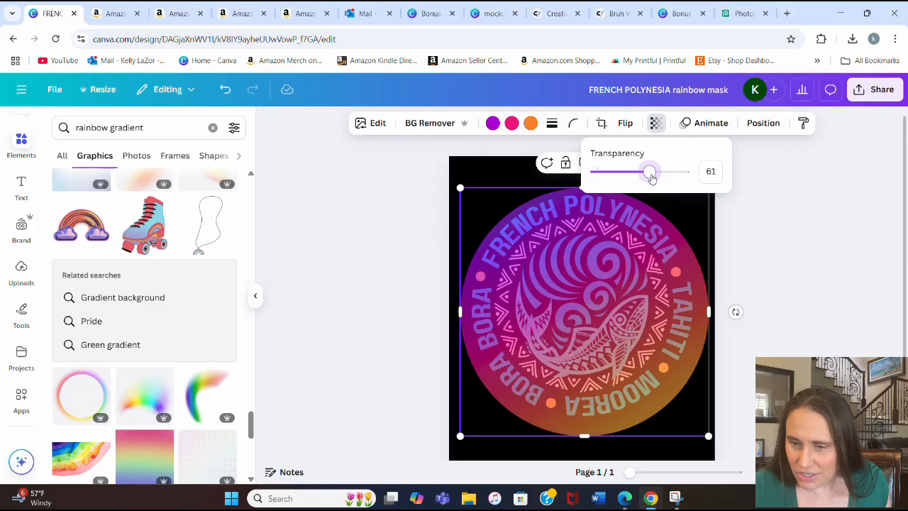
pyautogui.click(663, 424)
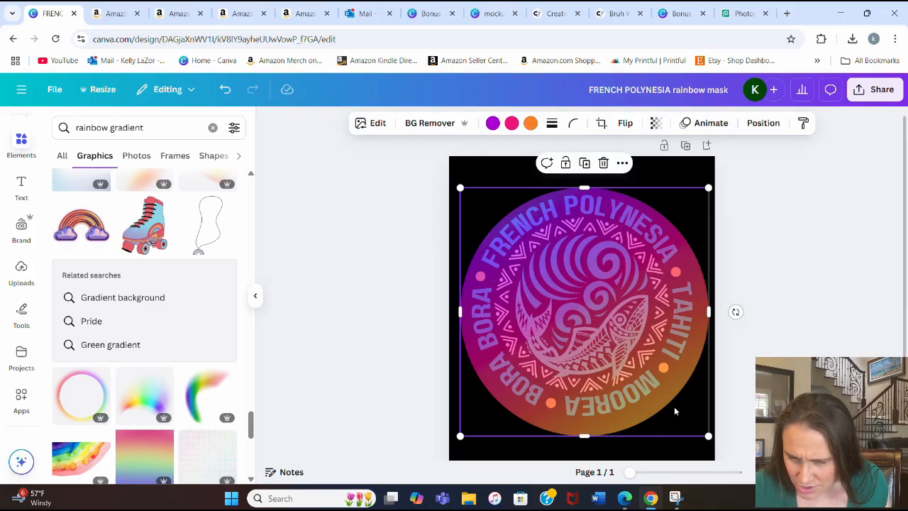
pyautogui.moveTo(660, 412); pyautogui.dragTo(659, 407)
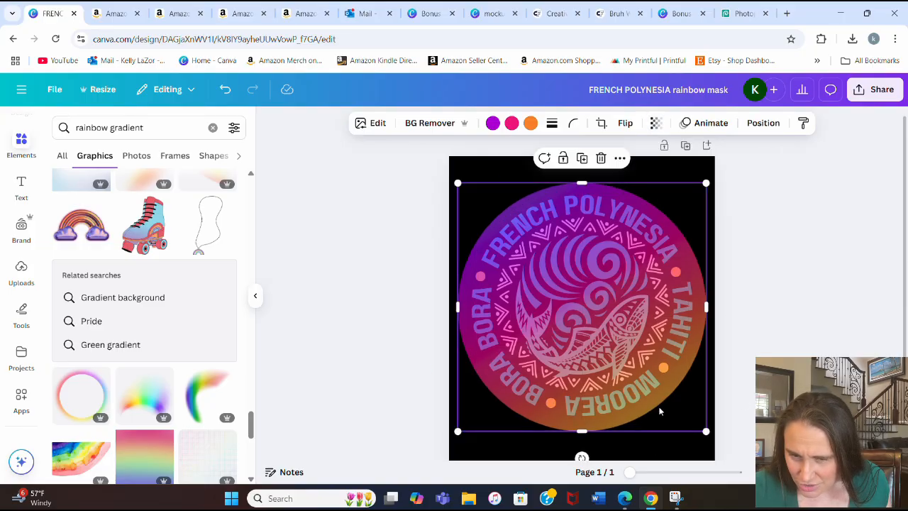
# - Restore the gradient circle's transparency to 100
pyautogui.click(658, 125)
pyautogui.moveTo(645, 174); pyautogui.dragTo(806, 240)
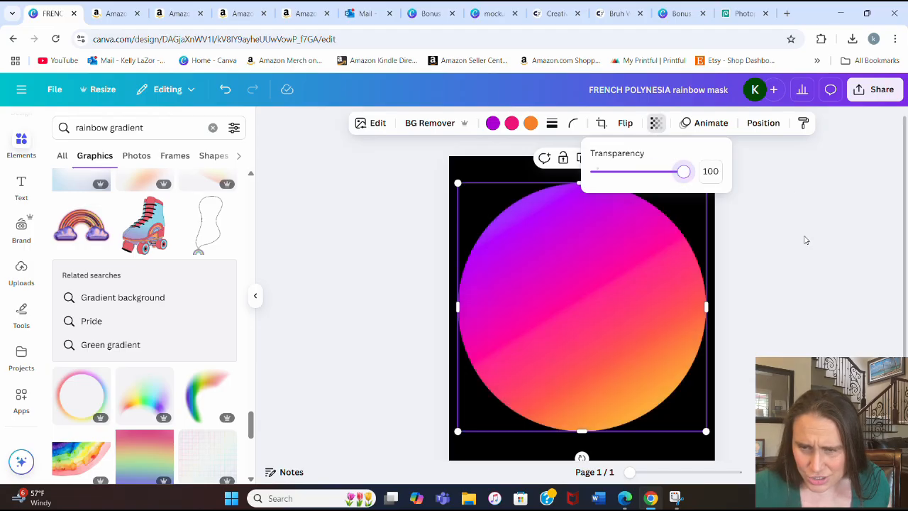
pyautogui.click(802, 234)
# - Download the repositioned rainbow mask design as a PNG at 4,500 × 5,400 px
pyautogui.click(875, 89)
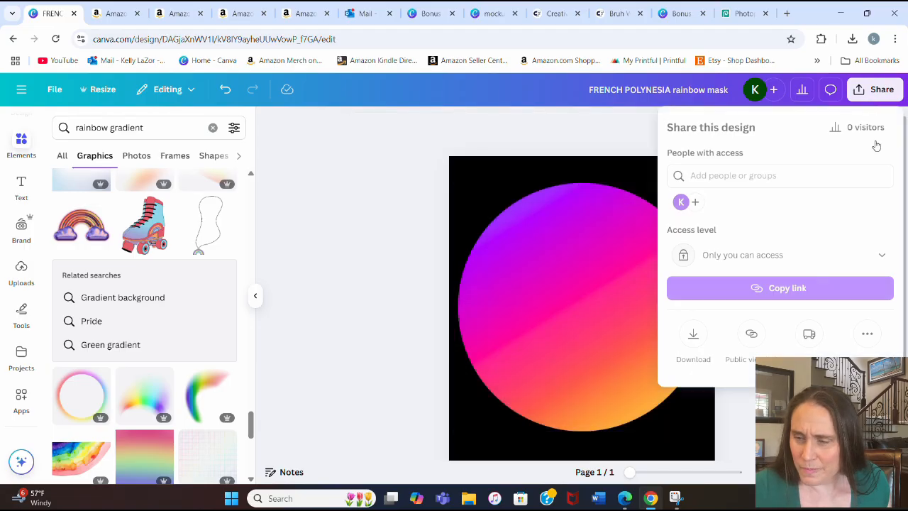
pyautogui.click(693, 337)
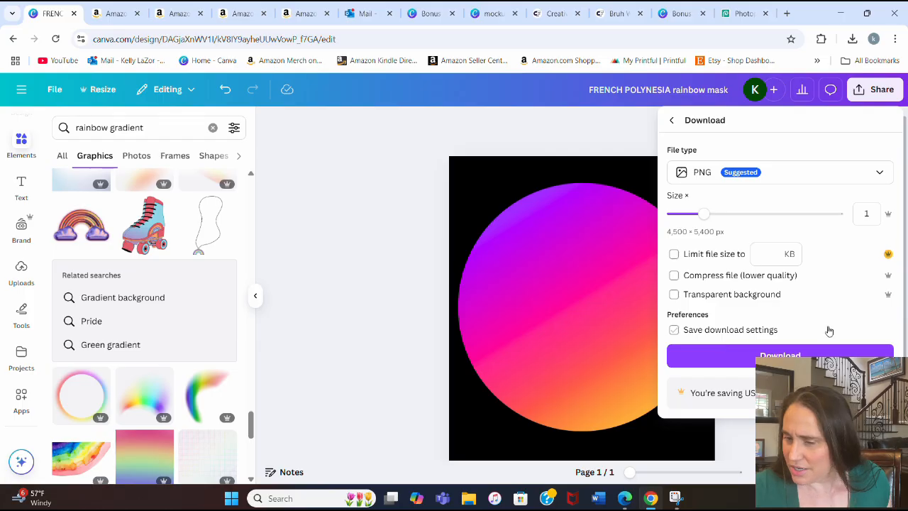
pyautogui.click(781, 356)
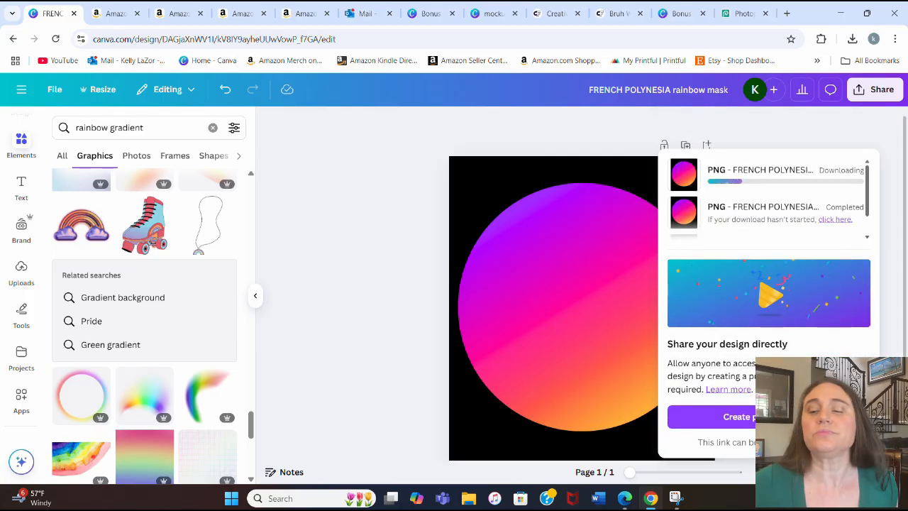
# - Switch to Photopea and delete the previously placed rainbow mask layer above the frame artwork
pyautogui.click(751, 14)
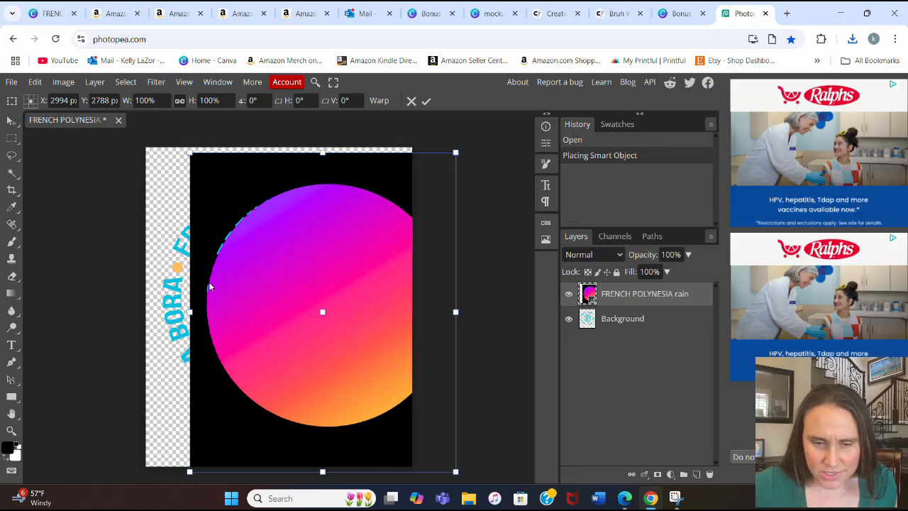
pyautogui.moveTo(300, 255); pyautogui.dragTo(312, 244)
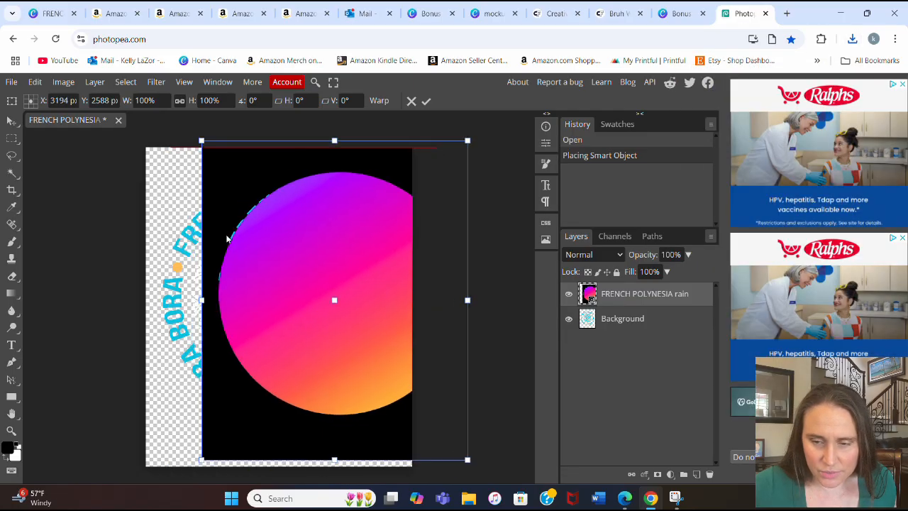
pyautogui.rightClick(626, 299)
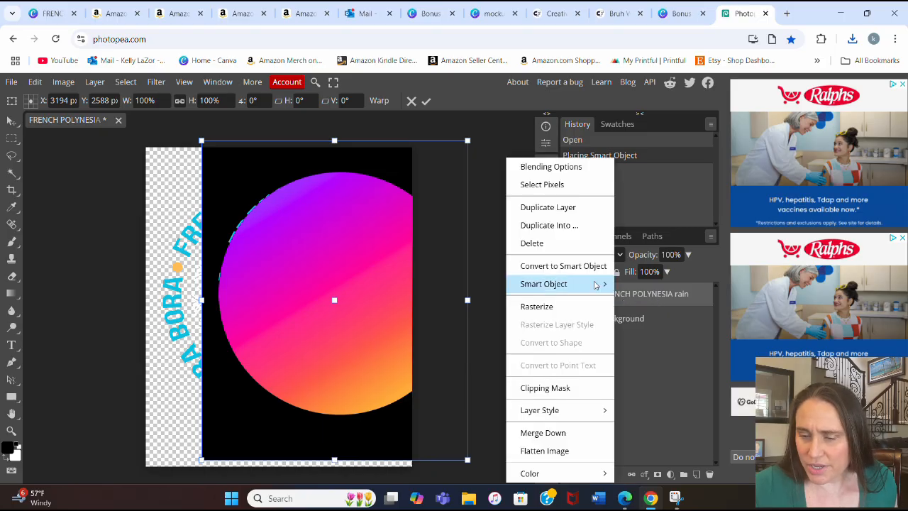
pyautogui.click(575, 243)
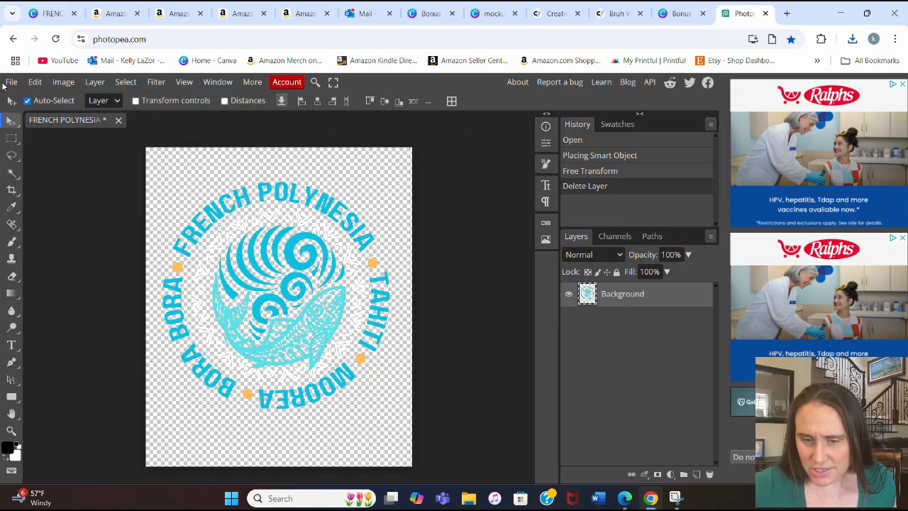
# - Place FRENCH POLYNESIA rainbow mask (1).png over the frame artwork and apply it as a clipping mask
pyautogui.click(12, 82)
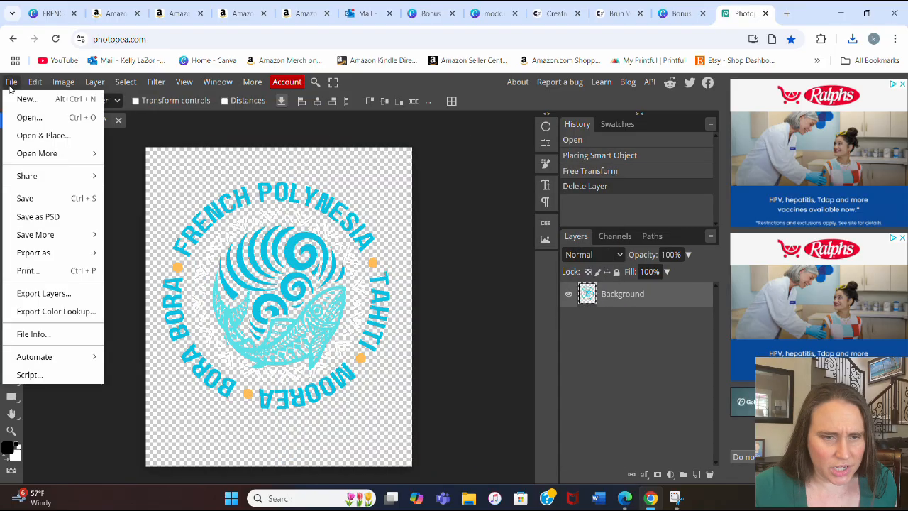
pyautogui.click(22, 134)
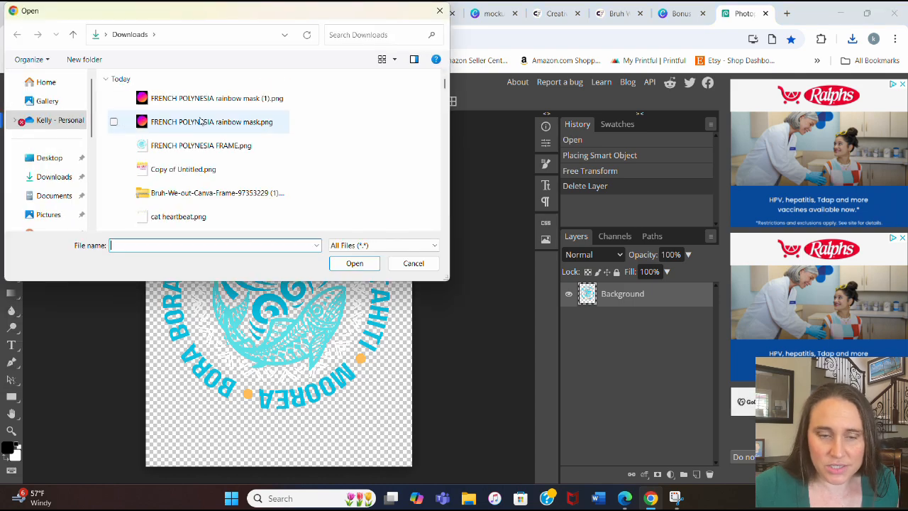
pyautogui.click(286, 103)
pyautogui.click(353, 266)
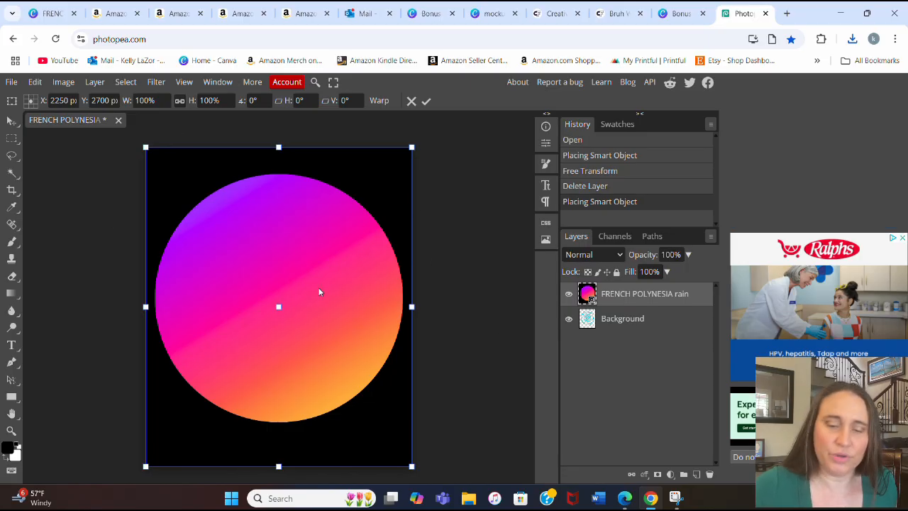
pyautogui.click(97, 82)
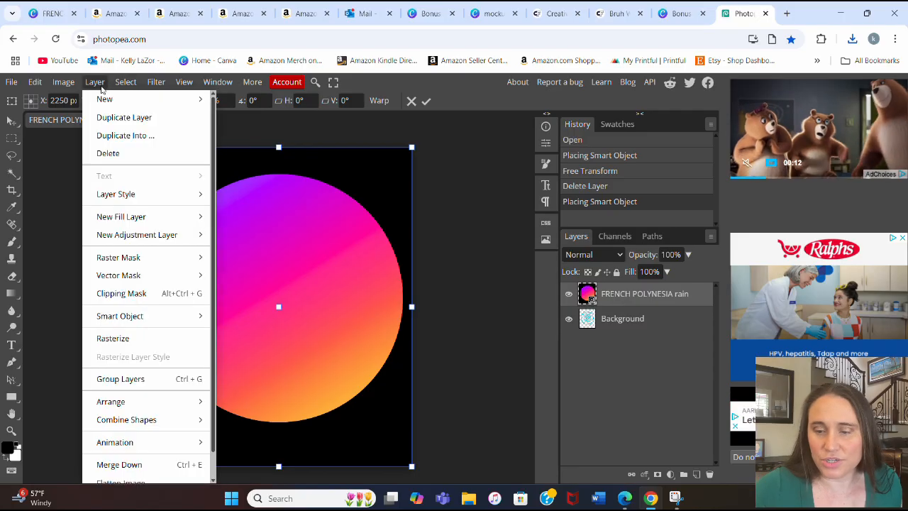
pyautogui.click(122, 293)
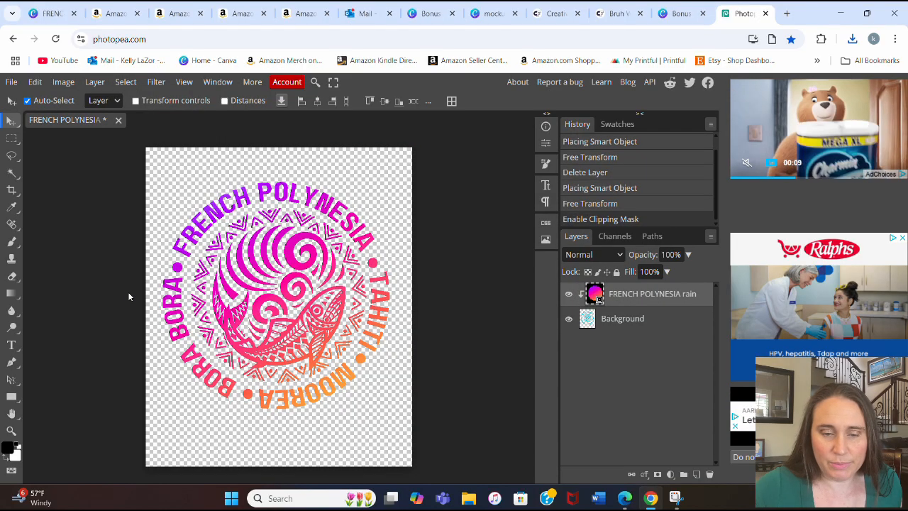
# - Export the masked artwork as a 4500 × 5400 px PNG named FRENCH POLYNESIA sunset
pyautogui.click(11, 83)
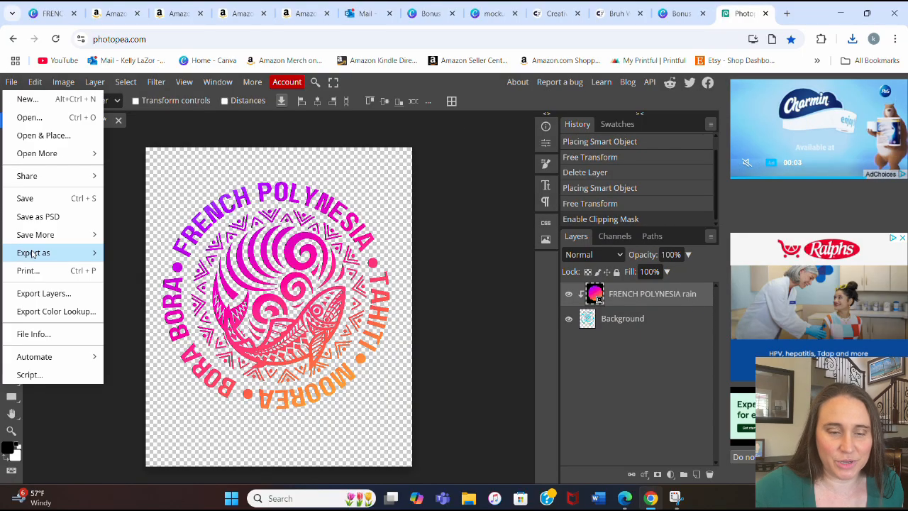
pyautogui.moveTo(32, 254)
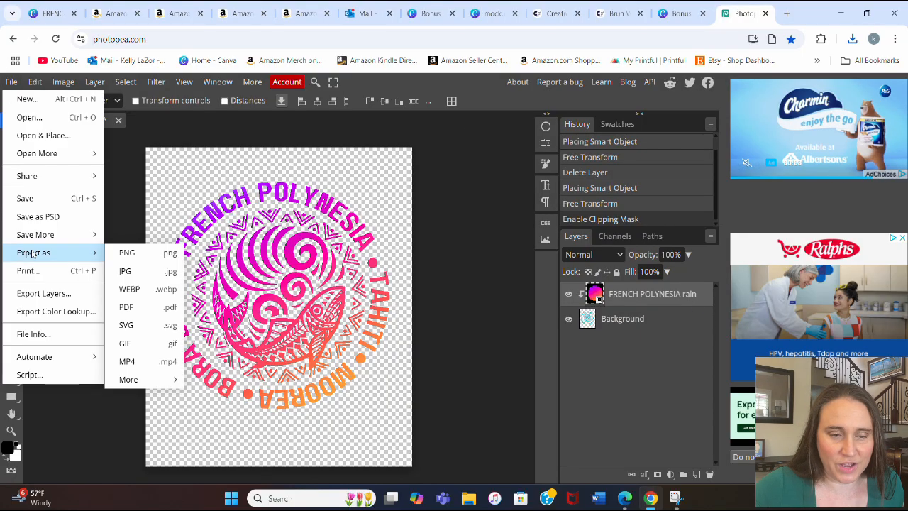
pyautogui.click(128, 254)
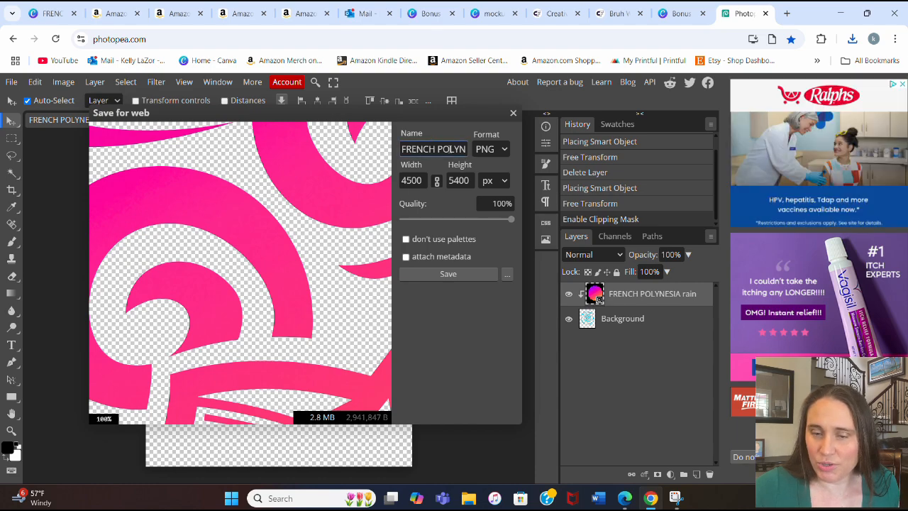
pyautogui.press('End')
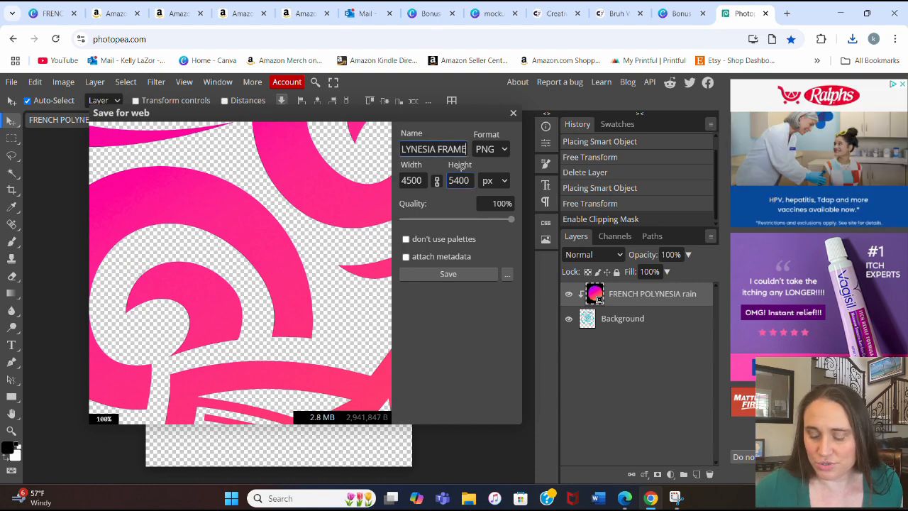
pyautogui.press('BackSpace')
pyautogui.press('BackSpace')
pyautogui.press('BackSpace')
pyautogui.press('BackSpace')
pyautogui.press('BackSpace')
pyautogui.press('BackSpace')
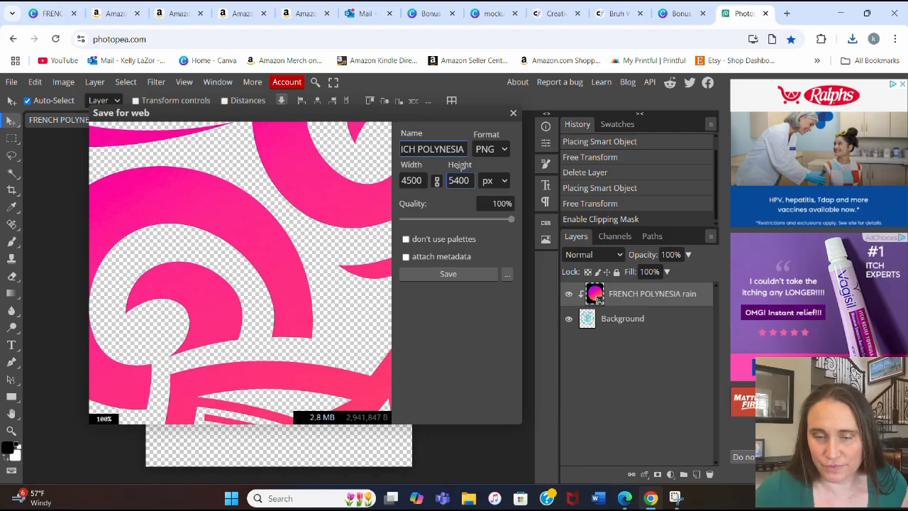
pyautogui.write('sunset')
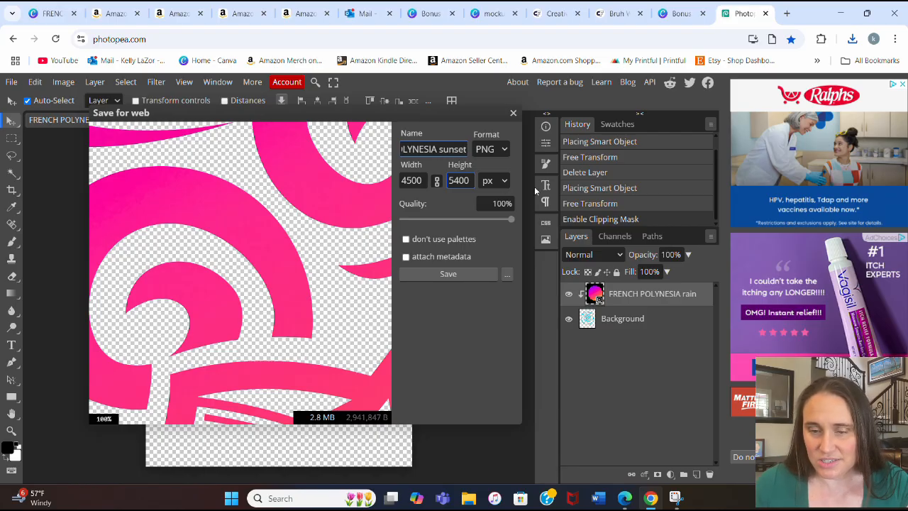
pyautogui.click(464, 274)
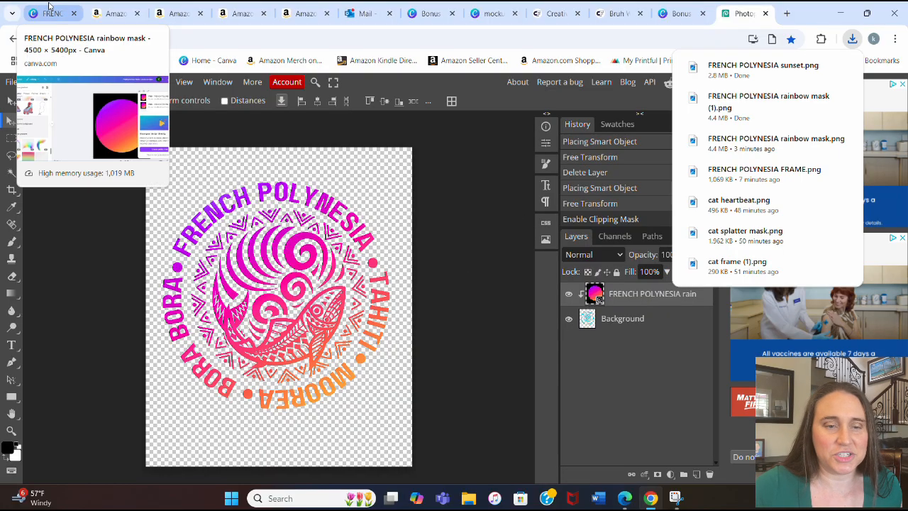
# - Switch back to the Canva rainbow mask design and upload FRENCH POLYNESIA sunset.png from the Downloads folder
pyautogui.click(50, 6)
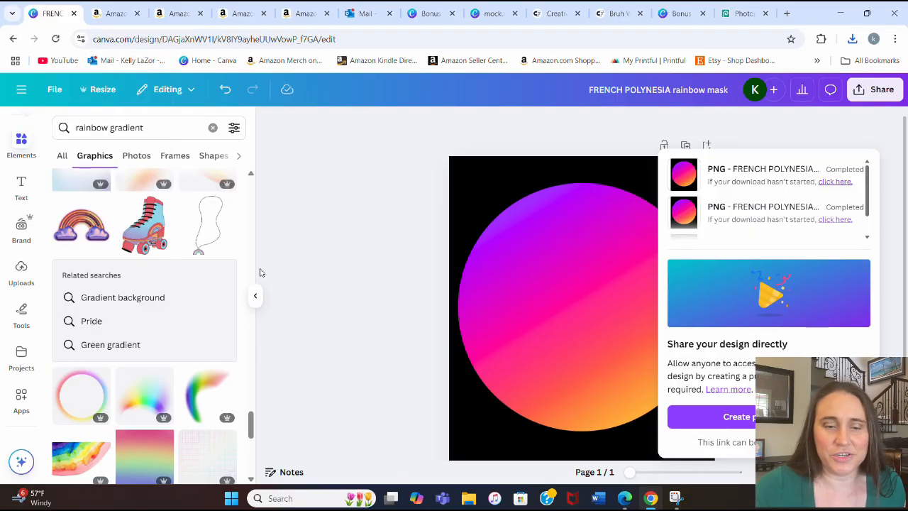
pyautogui.click(322, 226)
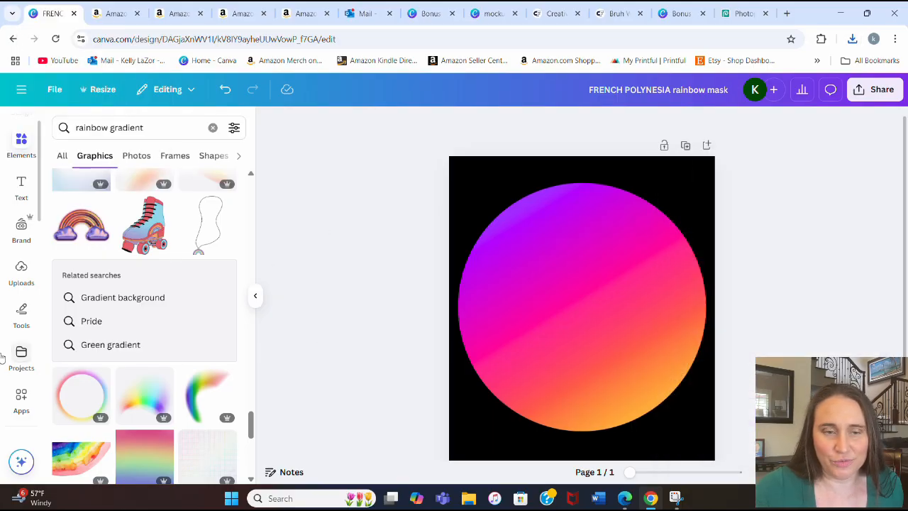
pyautogui.click(20, 273)
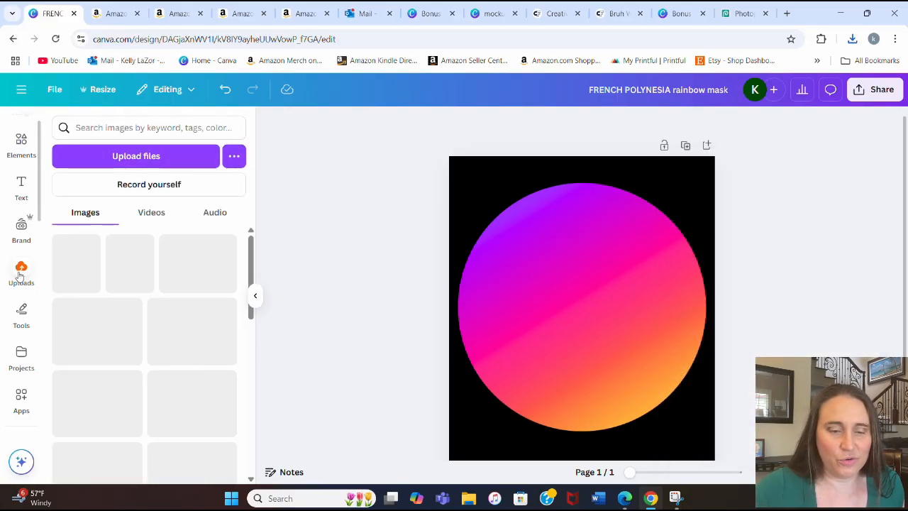
pyautogui.click(128, 161)
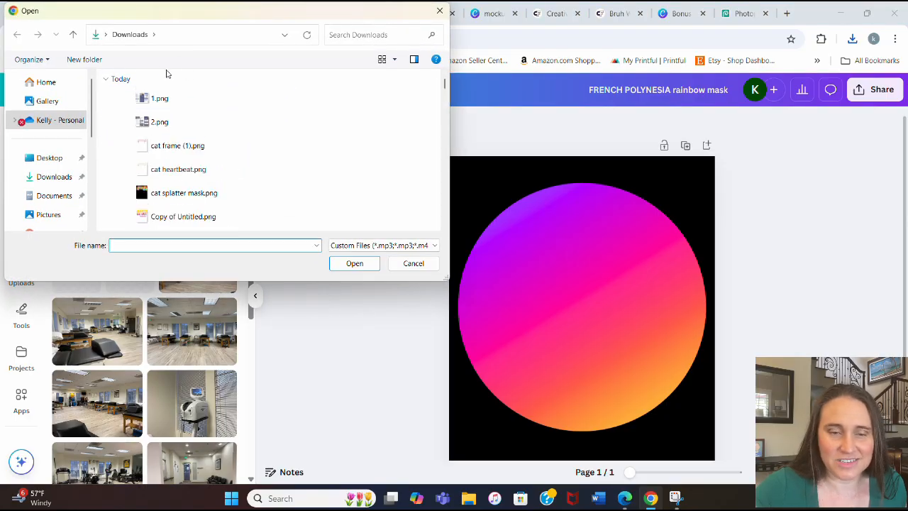
pyautogui.click(200, 96)
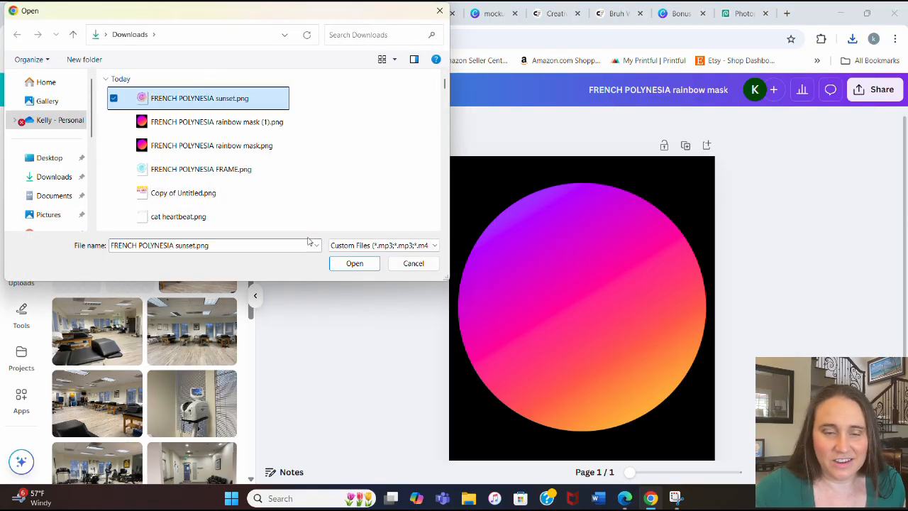
pyautogui.click(352, 264)
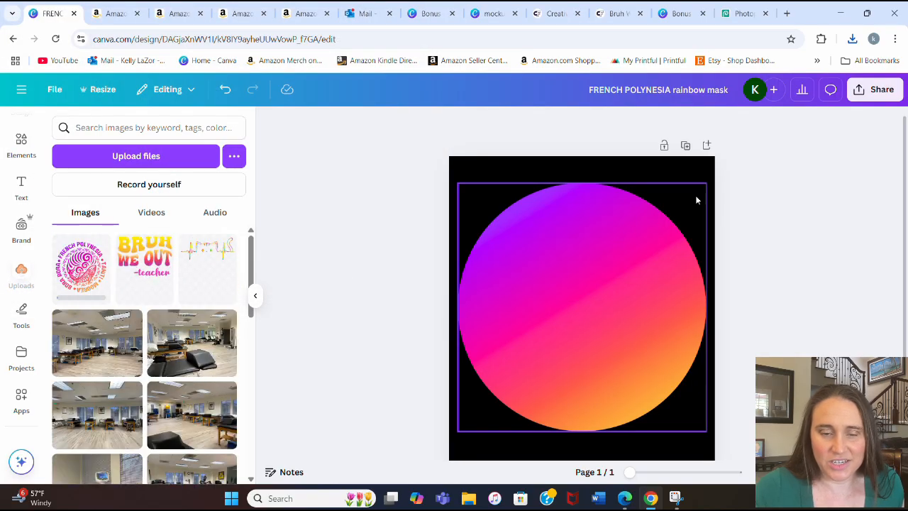
# - Add a second page to the design and insert the uploaded FRENCH POLYNESIA sunset artwork on it
pyautogui.click(708, 146)
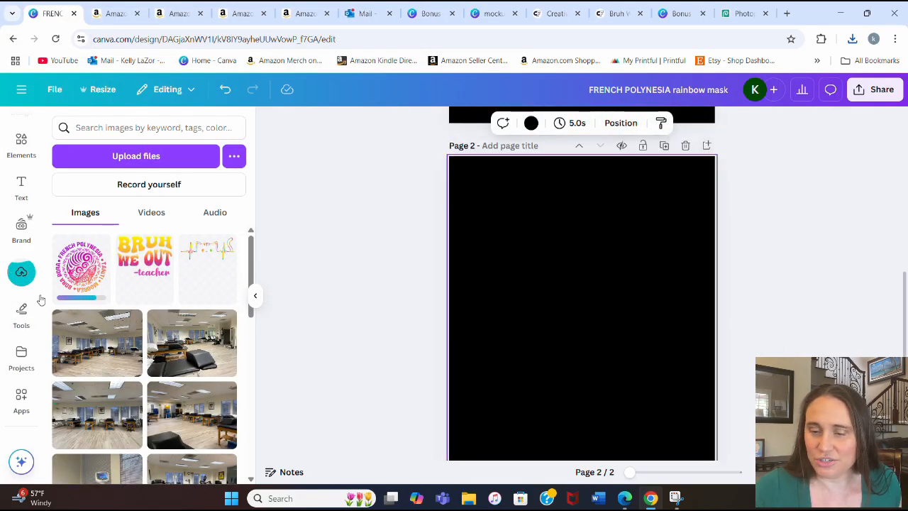
pyautogui.click(82, 269)
pyautogui.click(255, 295)
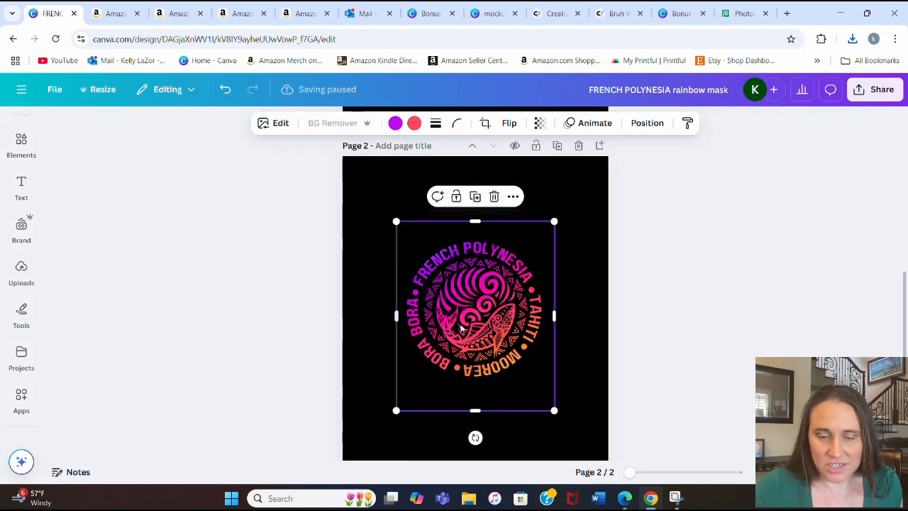
# - Enlarge the sunset artwork to nearly the page width, crop its empty top and bottom margins, and centre it horizontally near the page's top
pyautogui.moveTo(485, 326); pyautogui.dragTo(439, 273)
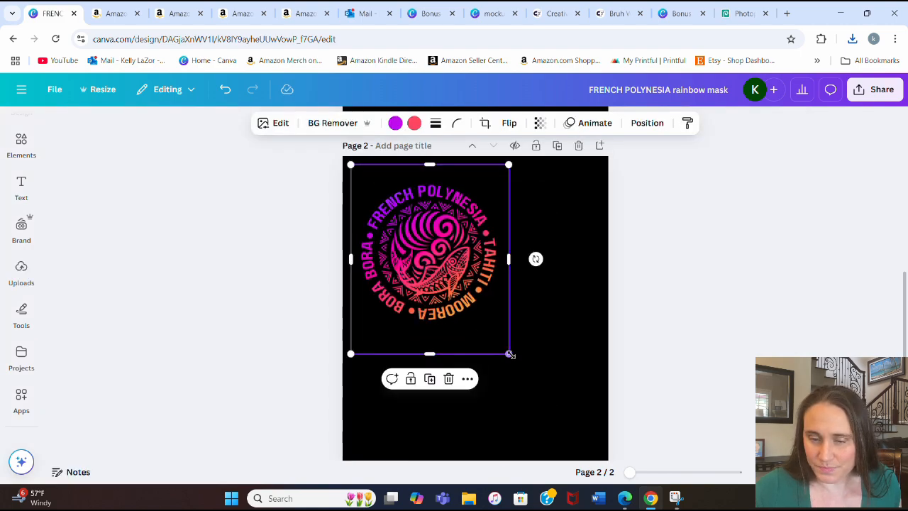
pyautogui.moveTo(509, 356); pyautogui.dragTo(608, 459)
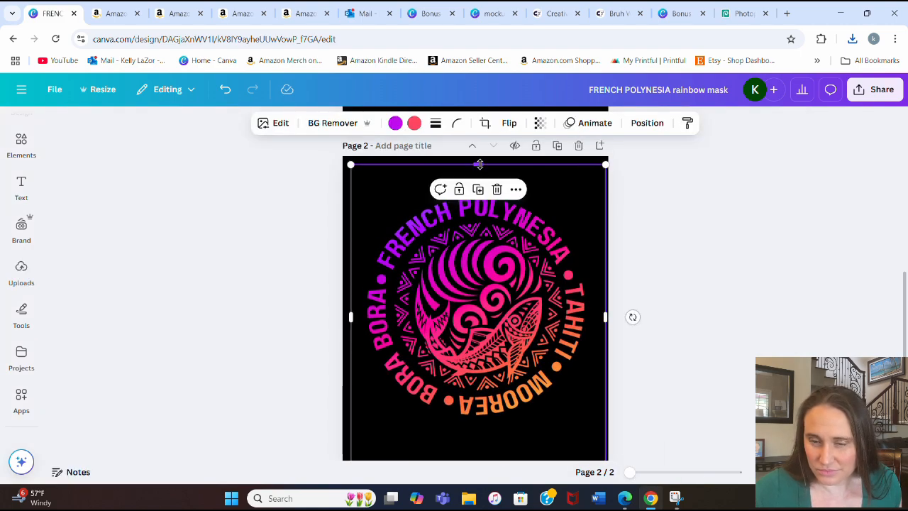
pyautogui.moveTo(479, 164); pyautogui.dragTo(479, 182)
pyautogui.scroll(-1, 468, 388)
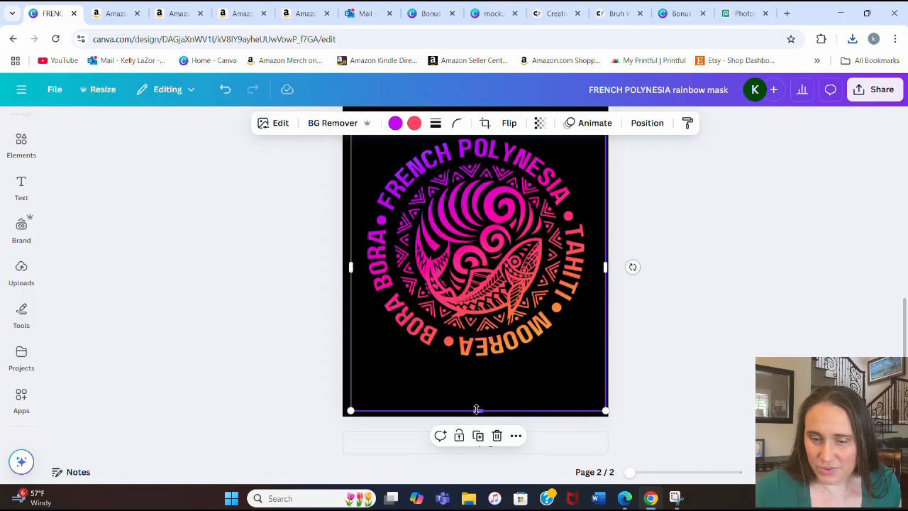
pyautogui.moveTo(476, 410); pyautogui.dragTo(512, 333)
pyautogui.scroll(1, 512, 355)
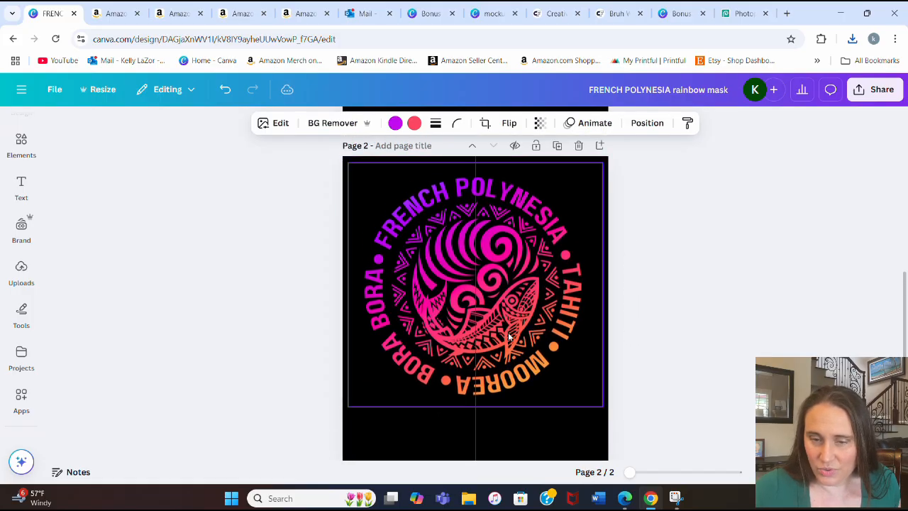
pyautogui.click(821, 267)
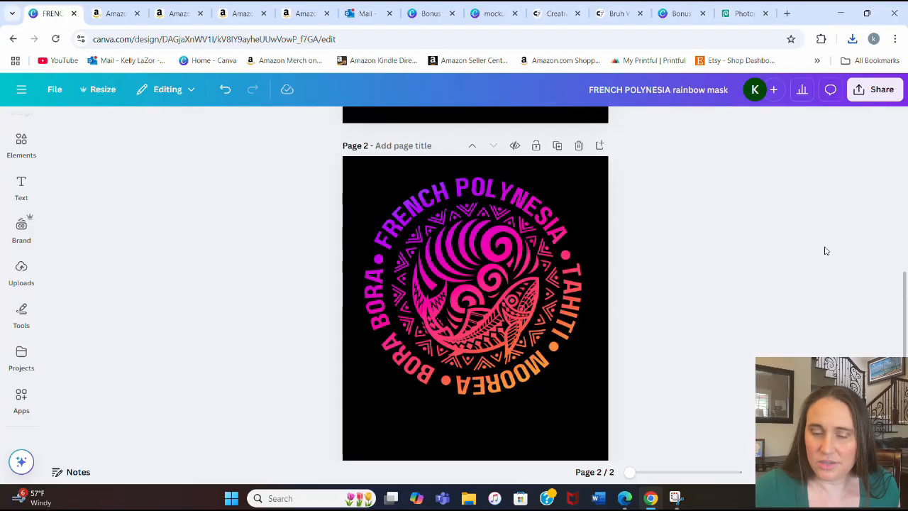